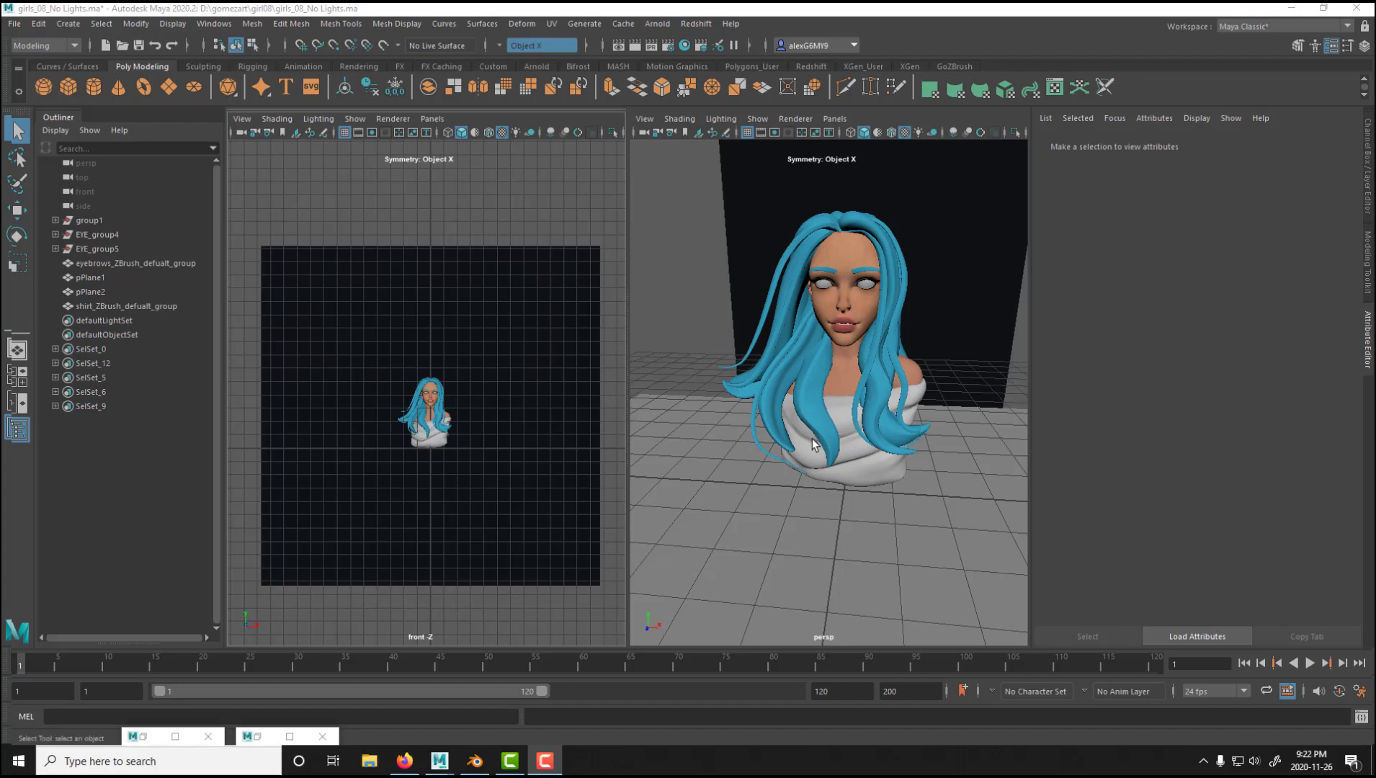
- Examine the character bust, the floor plane and the dark backdrop plane in the perspective view from several angles and distances
{"action": "left_click_drag", "start_coordinate": [772, 406], "coordinate": [763, 338], "text": "alt"}
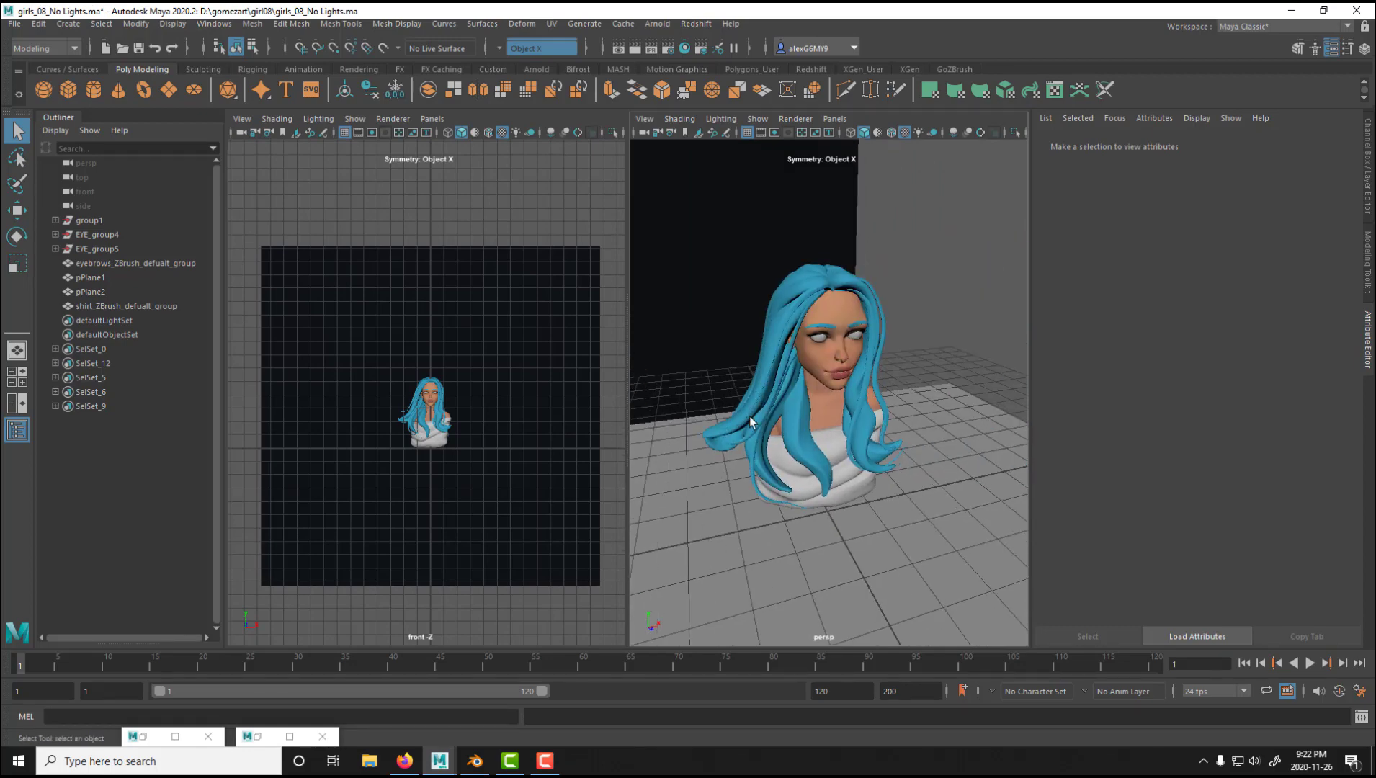
{"action": "mouse_move", "coordinate": [812, 430]}
{"action": "left_mouse_down", "text": "alt"}
{"action": "mouse_move", "coordinate": [742, 425]}
{"action": "mouse_move", "coordinate": [823, 415]}
{"action": "left_mouse_up", "text": "alt"}
{"action": "right_click_drag", "start_coordinate": [824, 415], "coordinate": [693, 450], "text": "alt"}
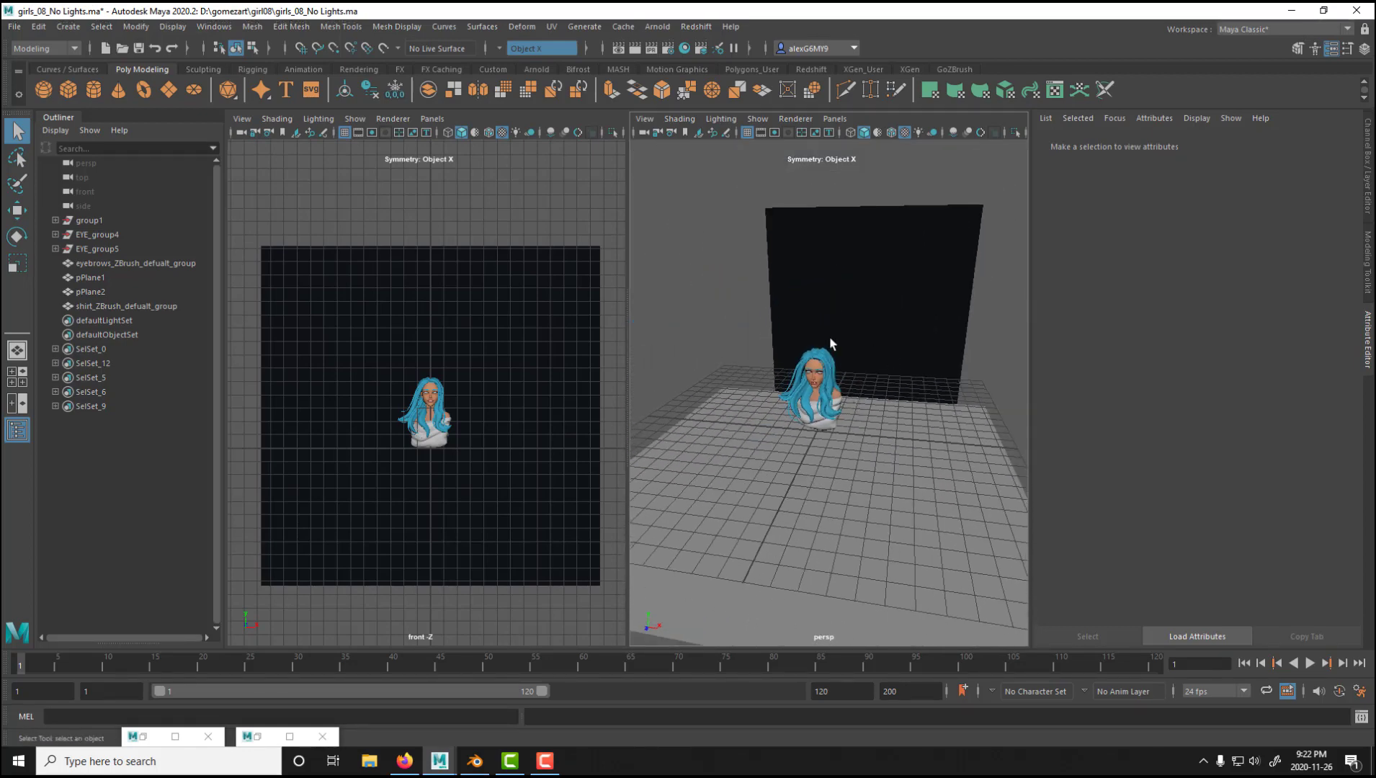
{"action": "left_click_drag", "start_coordinate": [849, 425], "coordinate": [870, 452], "text": "alt"}
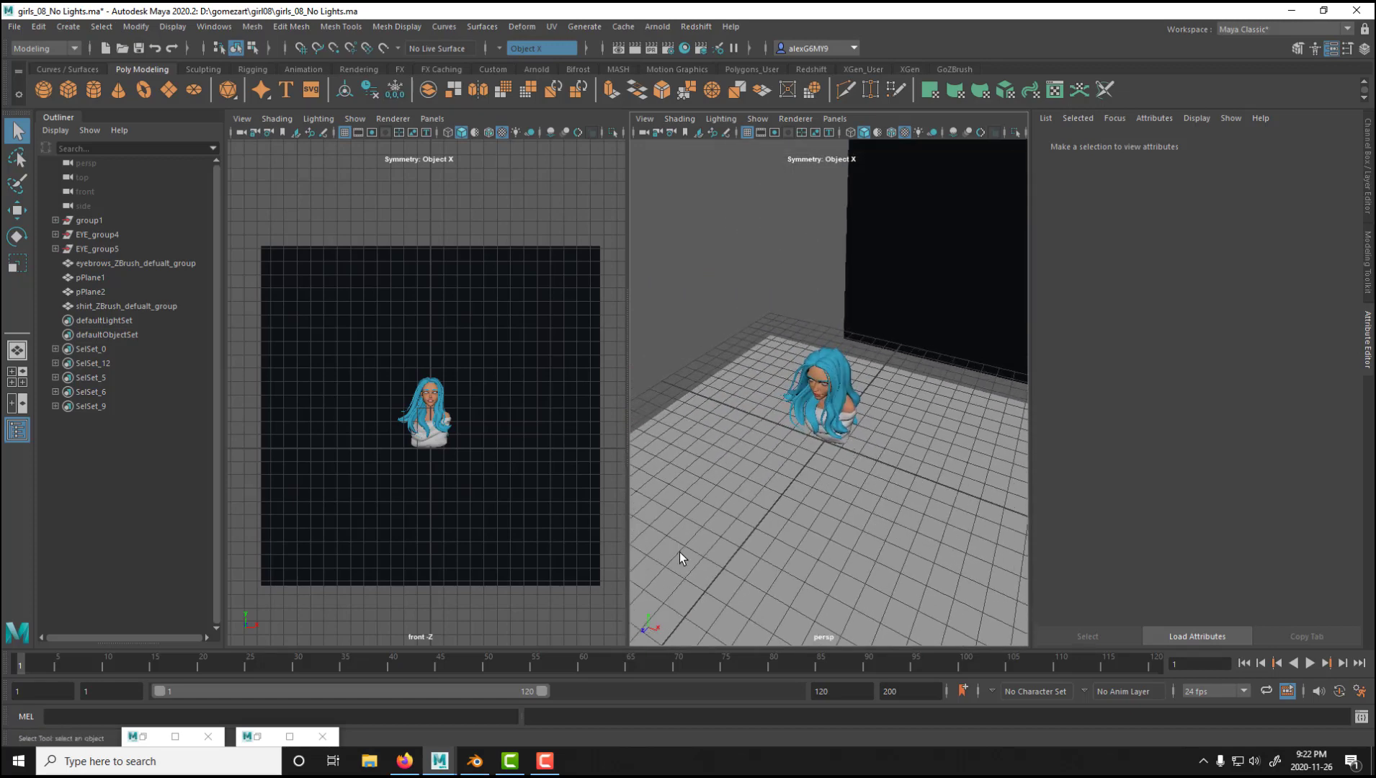
{"action": "left_click_drag", "start_coordinate": [845, 498], "coordinate": [810, 472], "text": "alt"}
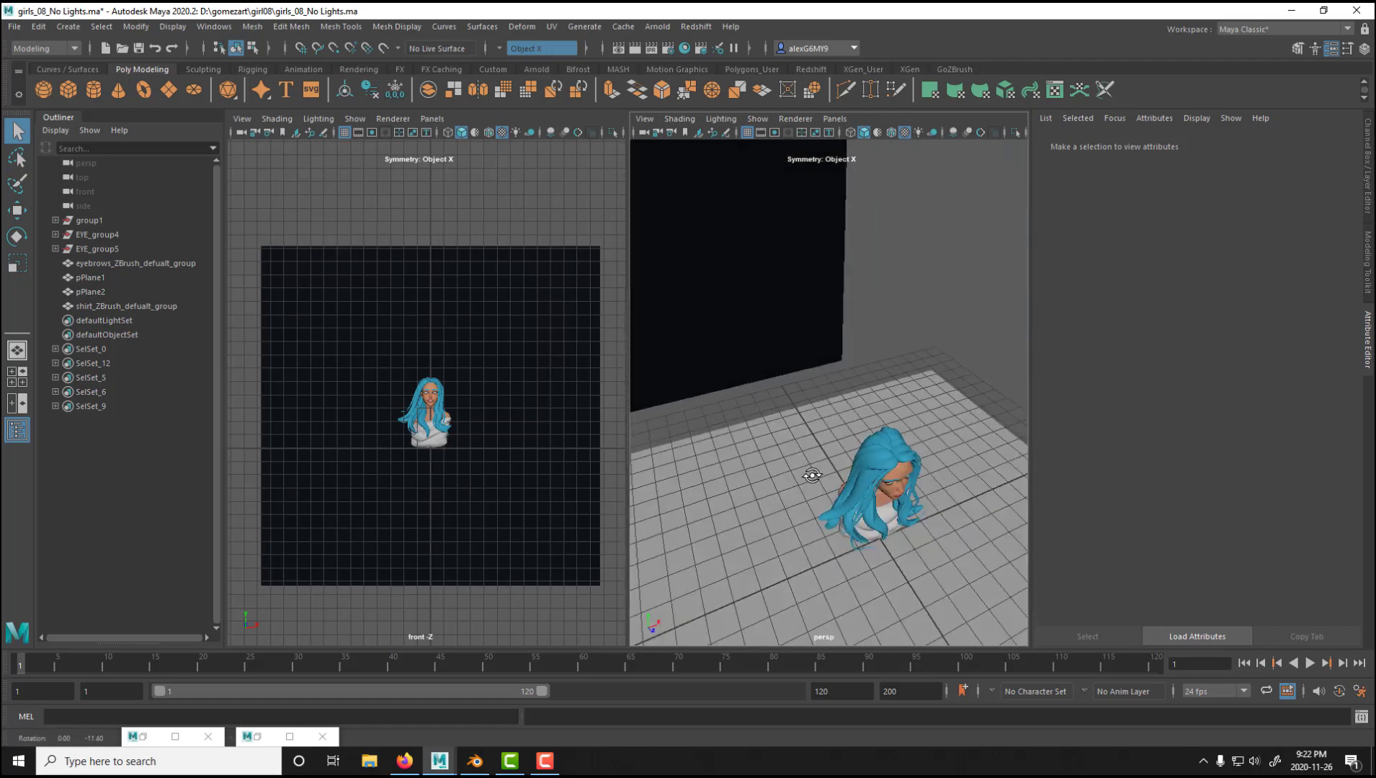
{"action": "left_click_drag", "start_coordinate": [899, 433], "coordinate": [816, 452], "text": "alt"}
{"action": "left_click", "coordinate": [861, 464]}
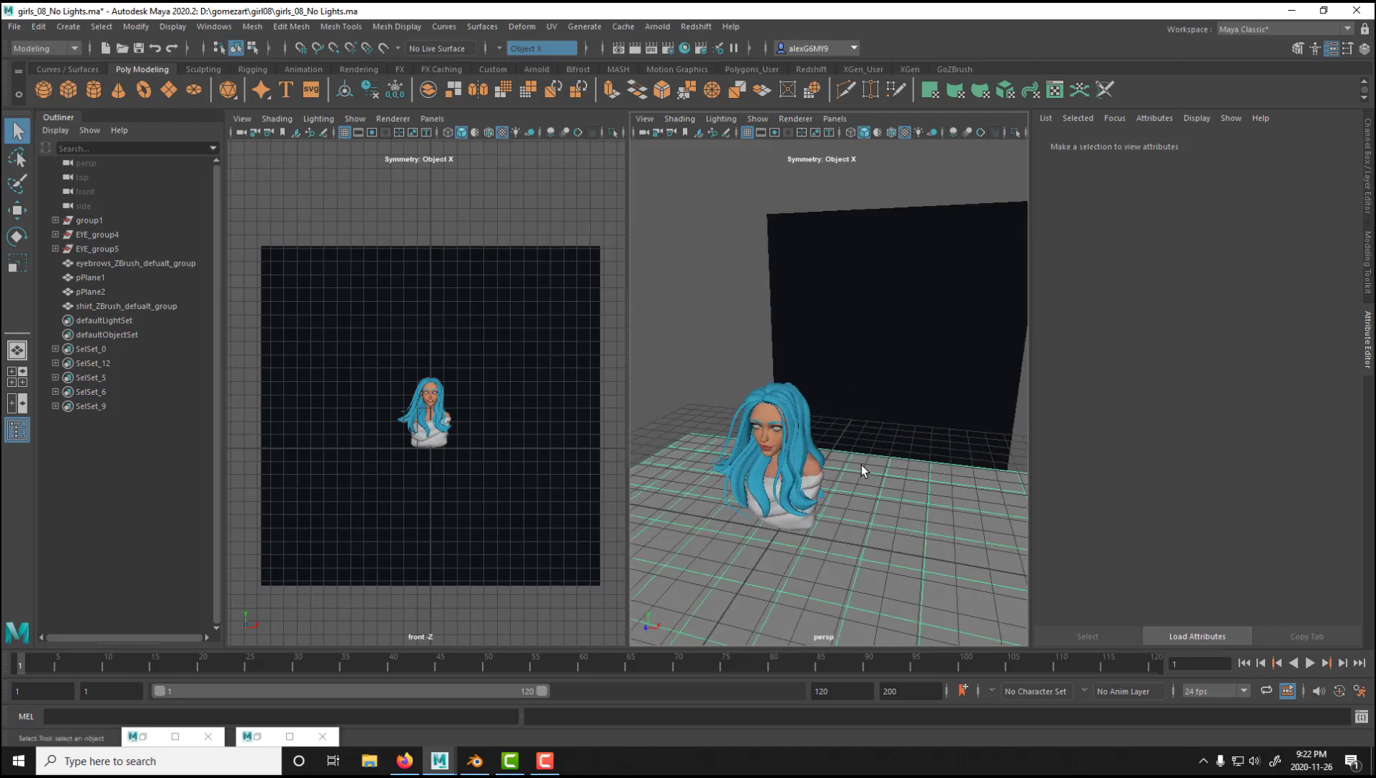
{"action": "left_click", "coordinate": [646, 310]}
{"action": "left_click_drag", "start_coordinate": [807, 357], "coordinate": [851, 371], "text": "alt"}
{"action": "right_click_drag", "start_coordinate": [851, 366], "coordinate": [901, 378], "text": "alt"}
{"action": "middle_click_drag", "start_coordinate": [901, 378], "coordinate": [899, 359], "text": "alt"}
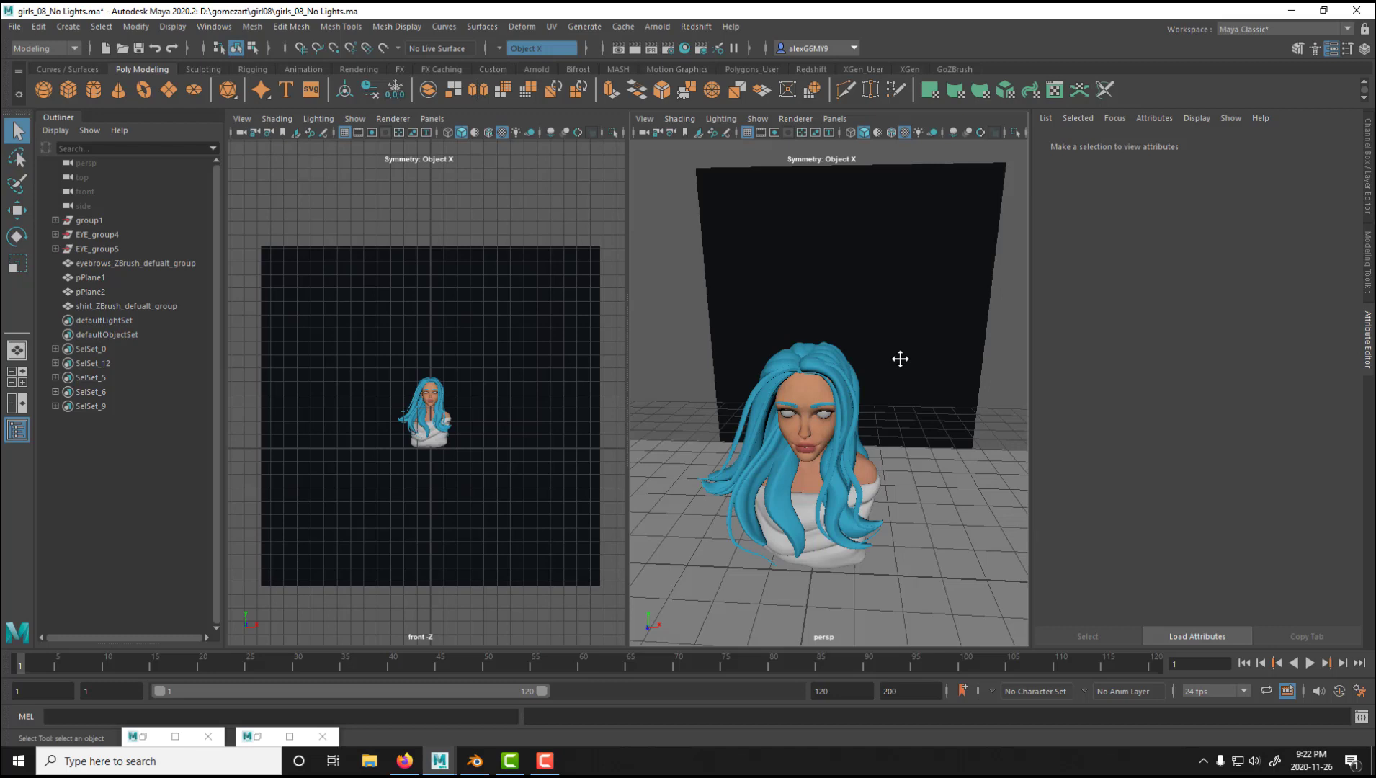
{"action": "right_click_drag", "start_coordinate": [890, 422], "coordinate": [881, 448], "text": "alt"}
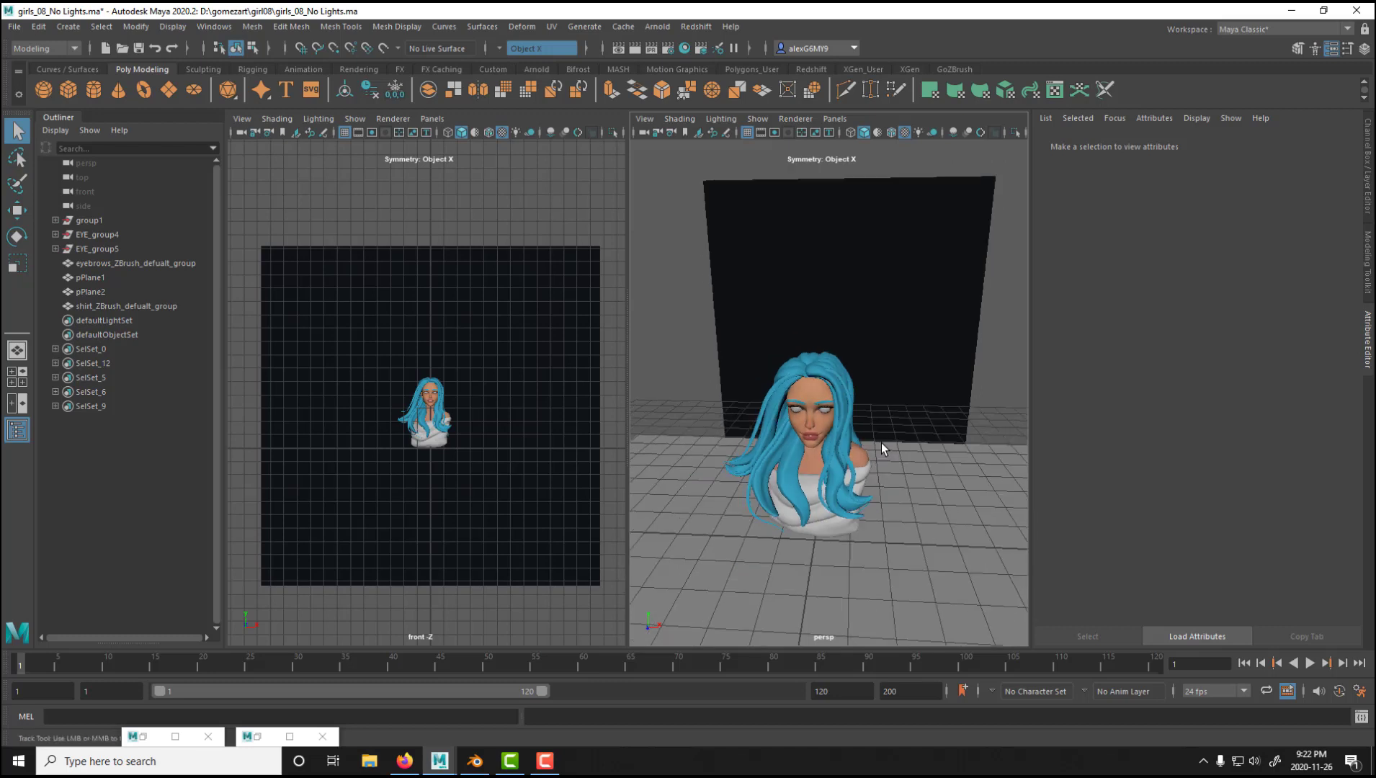
{"action": "left_click_drag", "start_coordinate": [881, 448], "coordinate": [872, 424], "text": "alt"}
{"action": "right_click_drag", "start_coordinate": [873, 423], "coordinate": [922, 464], "text": "alt"}
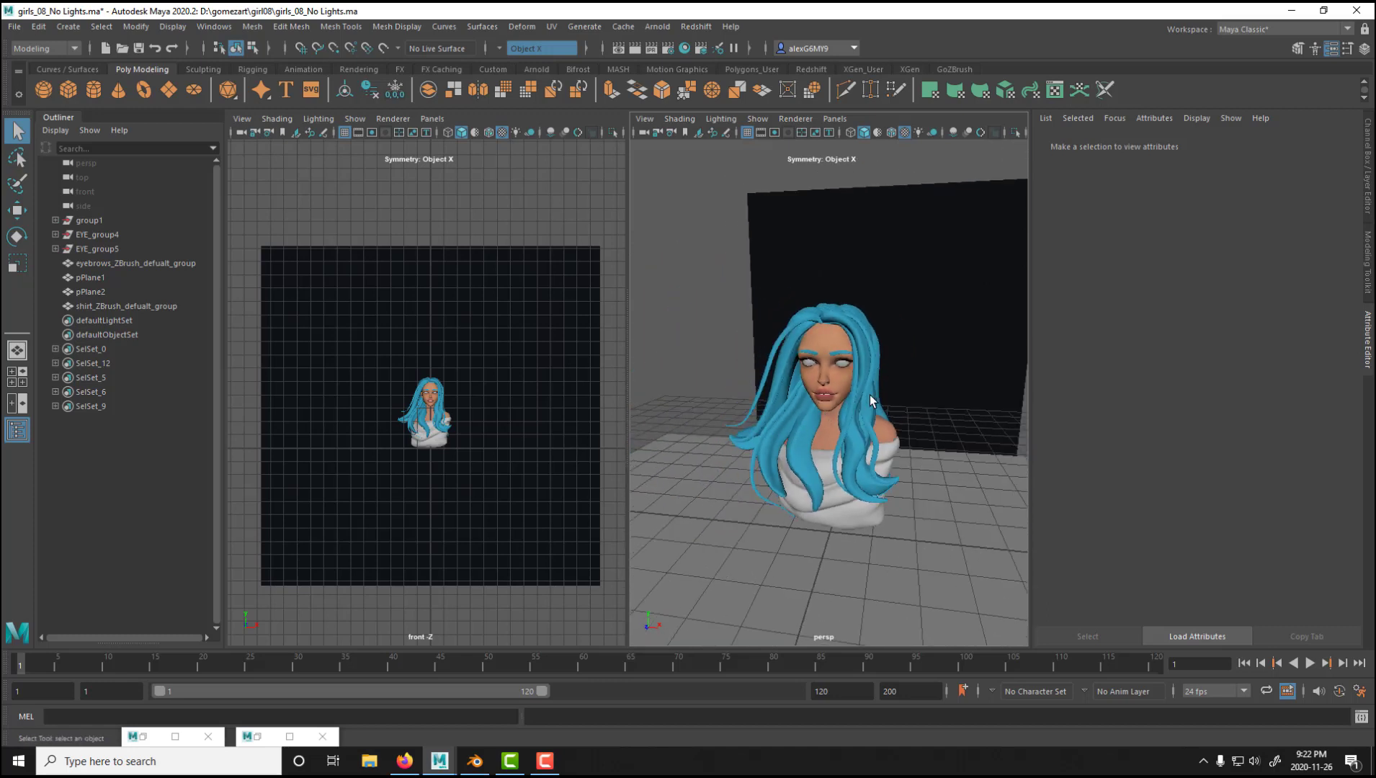
{"action": "left_click_drag", "start_coordinate": [737, 364], "coordinate": [832, 441], "text": "alt"}
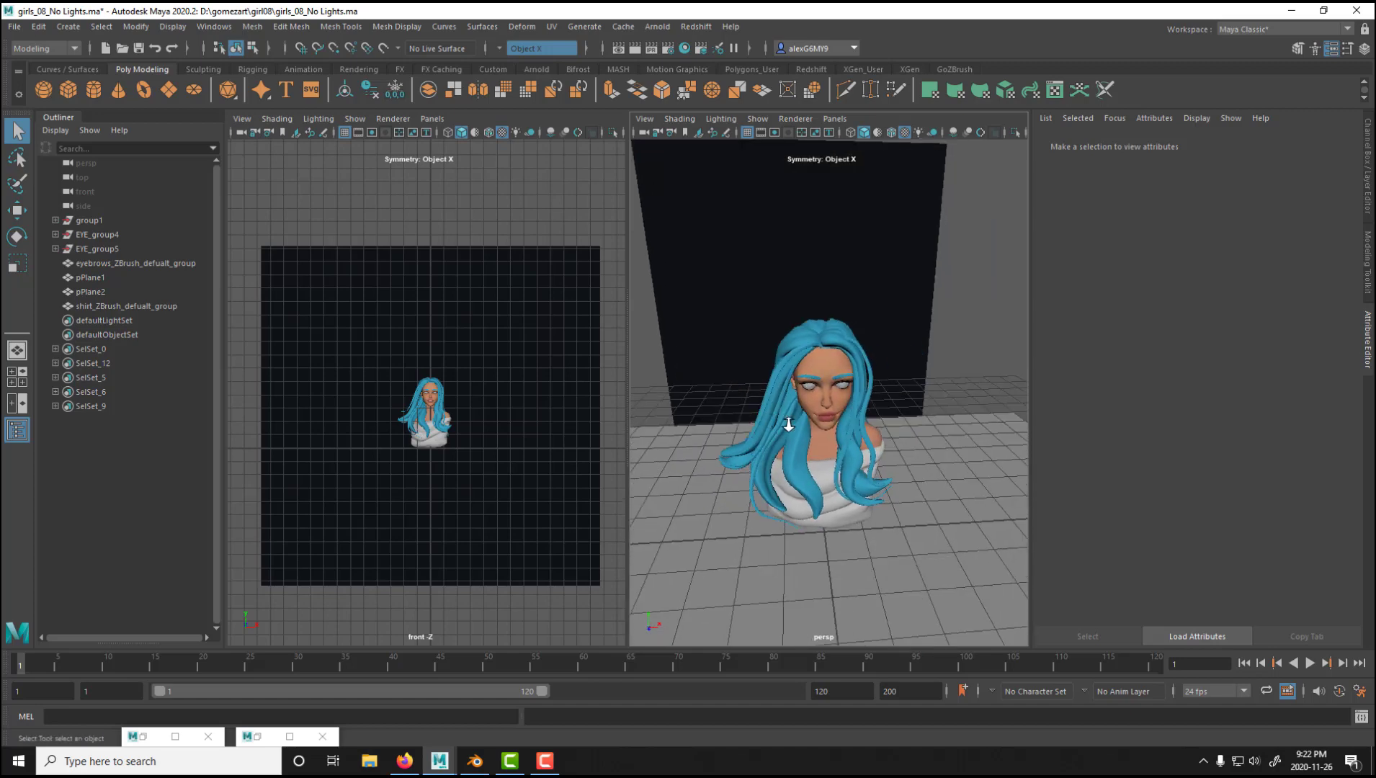
{"action": "mouse_move", "coordinate": [832, 441]}
{"action": "right_mouse_down", "text": "alt"}
{"action": "mouse_move", "coordinate": [854, 445]}
{"action": "mouse_move", "coordinate": [835, 448]}
{"action": "right_mouse_up", "text": "alt"}
{"action": "left_click_drag", "start_coordinate": [836, 447], "coordinate": [820, 446], "text": "alt"}
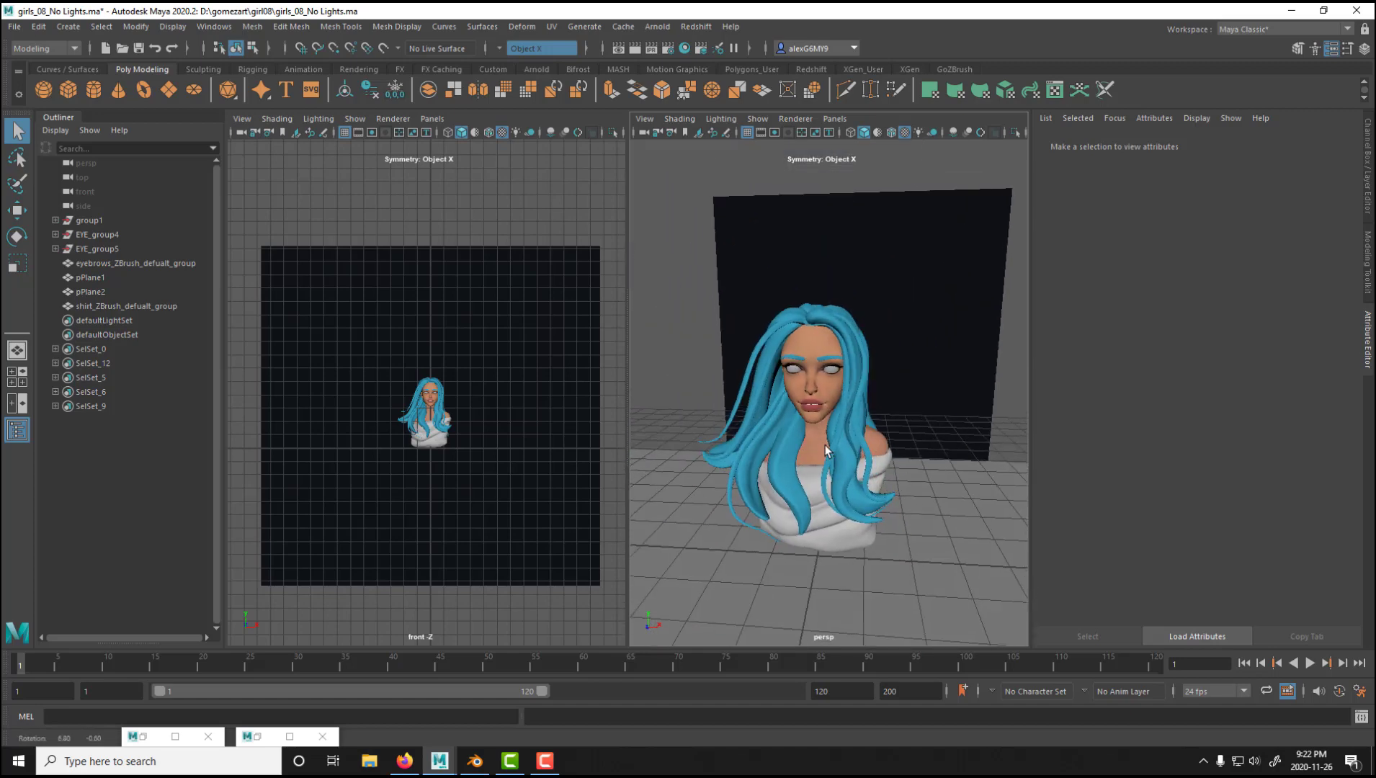
{"action": "mouse_move", "coordinate": [852, 450]}
{"action": "right_mouse_down", "text": "alt"}
{"action": "mouse_move", "coordinate": [832, 447]}
{"action": "mouse_move", "coordinate": [854, 452]}
{"action": "right_mouse_up", "text": "alt"}
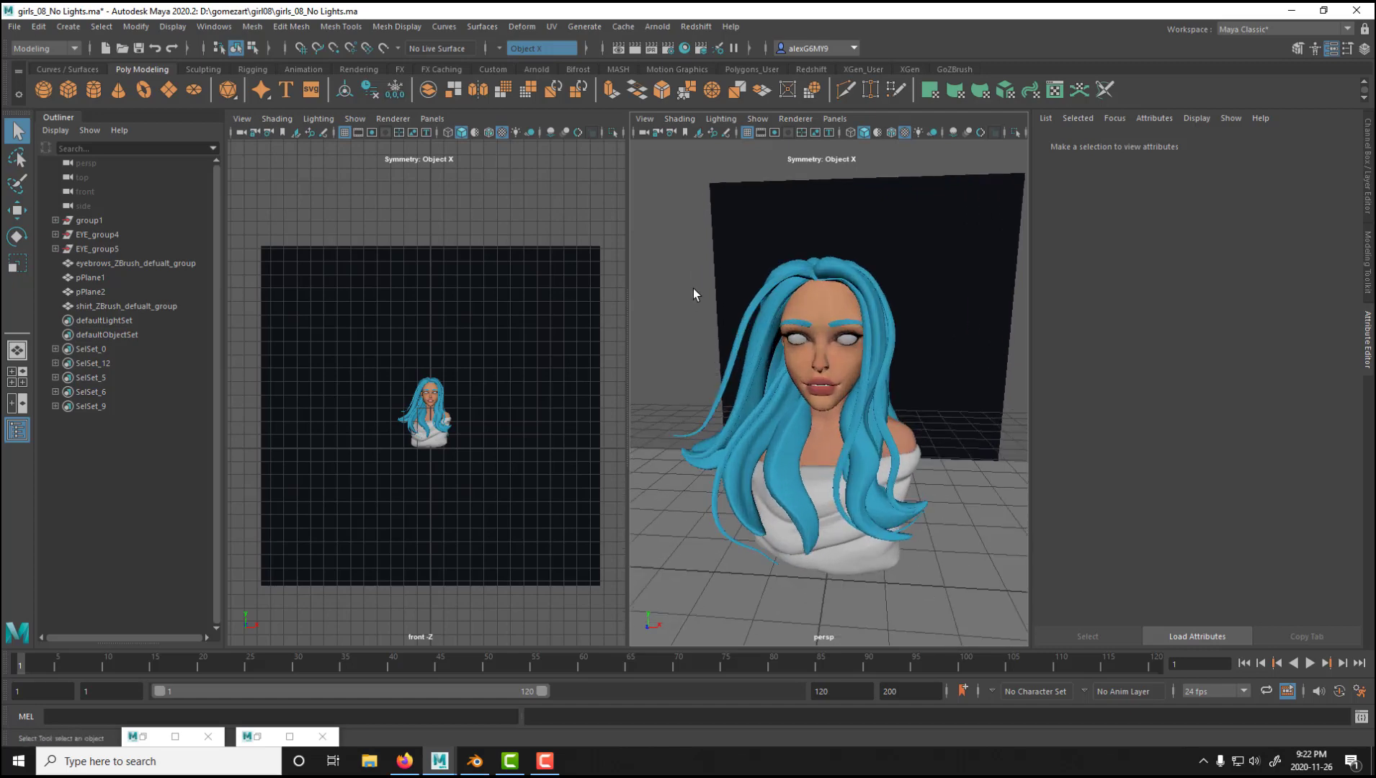
{"action": "mouse_move", "coordinate": [863, 391]}
{"action": "right_mouse_down", "text": "alt"}
{"action": "mouse_move", "coordinate": [828, 393]}
{"action": "mouse_move", "coordinate": [887, 386]}
{"action": "right_mouse_up", "text": "alt"}
{"action": "middle_click_drag", "start_coordinate": [887, 386], "coordinate": [898, 400], "text": "alt"}
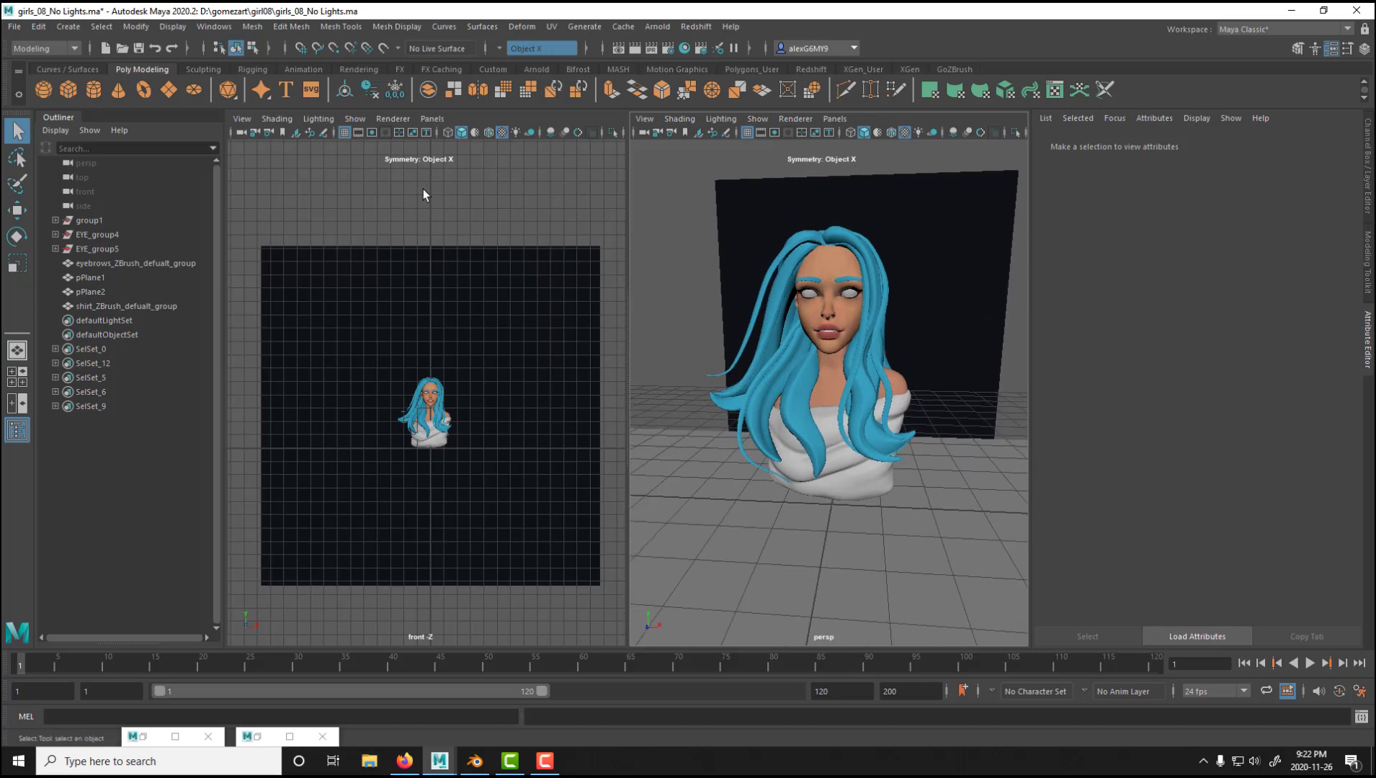
- Create a new camera and look through it in the viewport that shows the front view
{"action": "left_click", "coordinate": [69, 27]}
{"action": "mouse_move", "coordinate": [133, 118]}
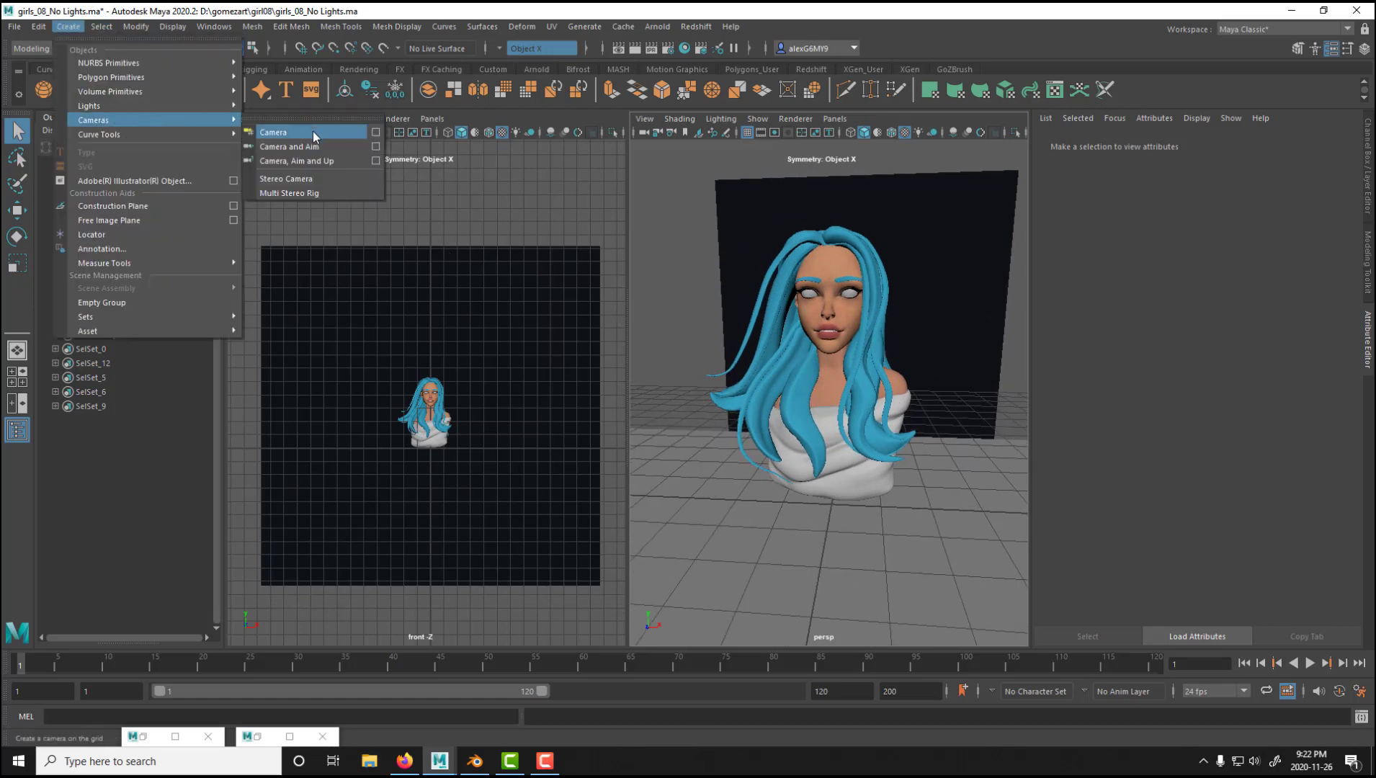
{"action": "left_click", "coordinate": [314, 132]}
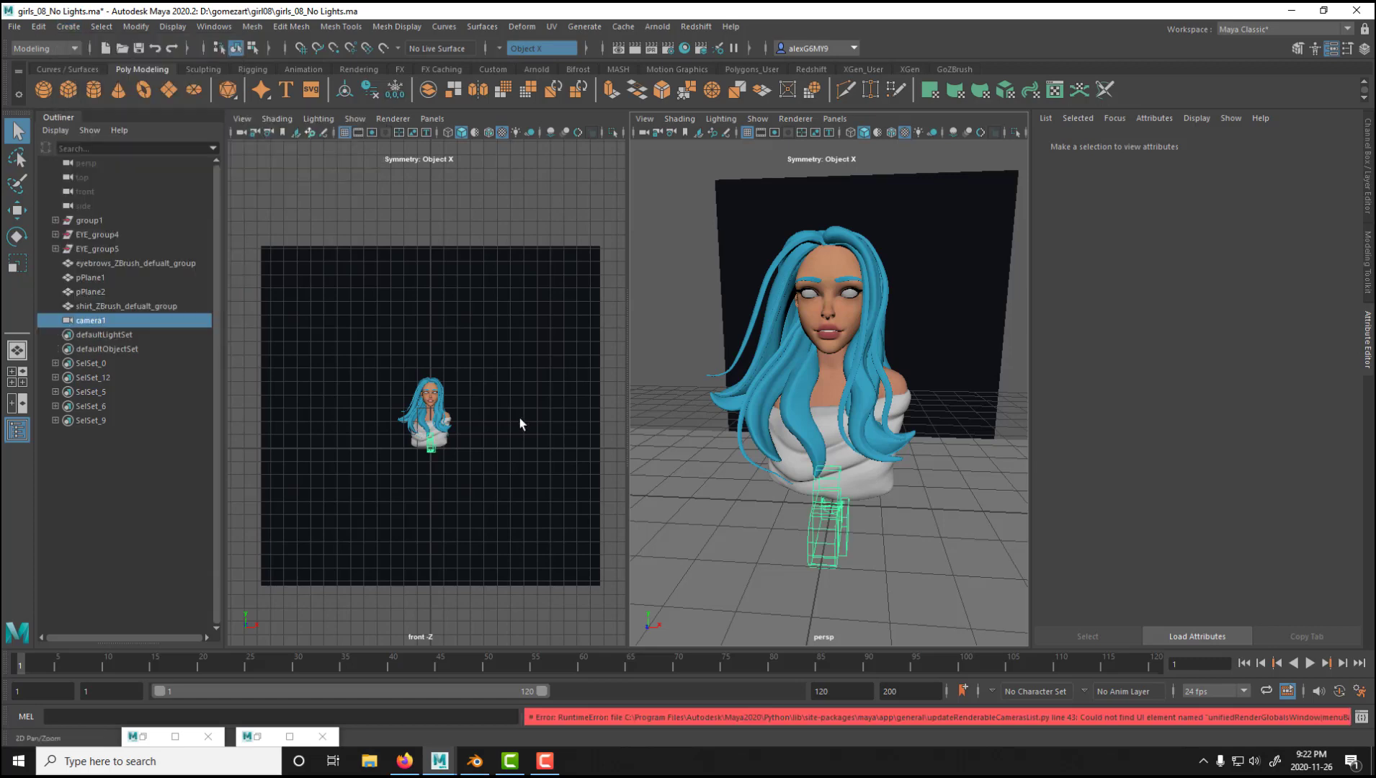
{"action": "left_click", "coordinate": [444, 121]}
{"action": "mouse_move", "coordinate": [469, 133]}
{"action": "left_click", "coordinate": [616, 135]}
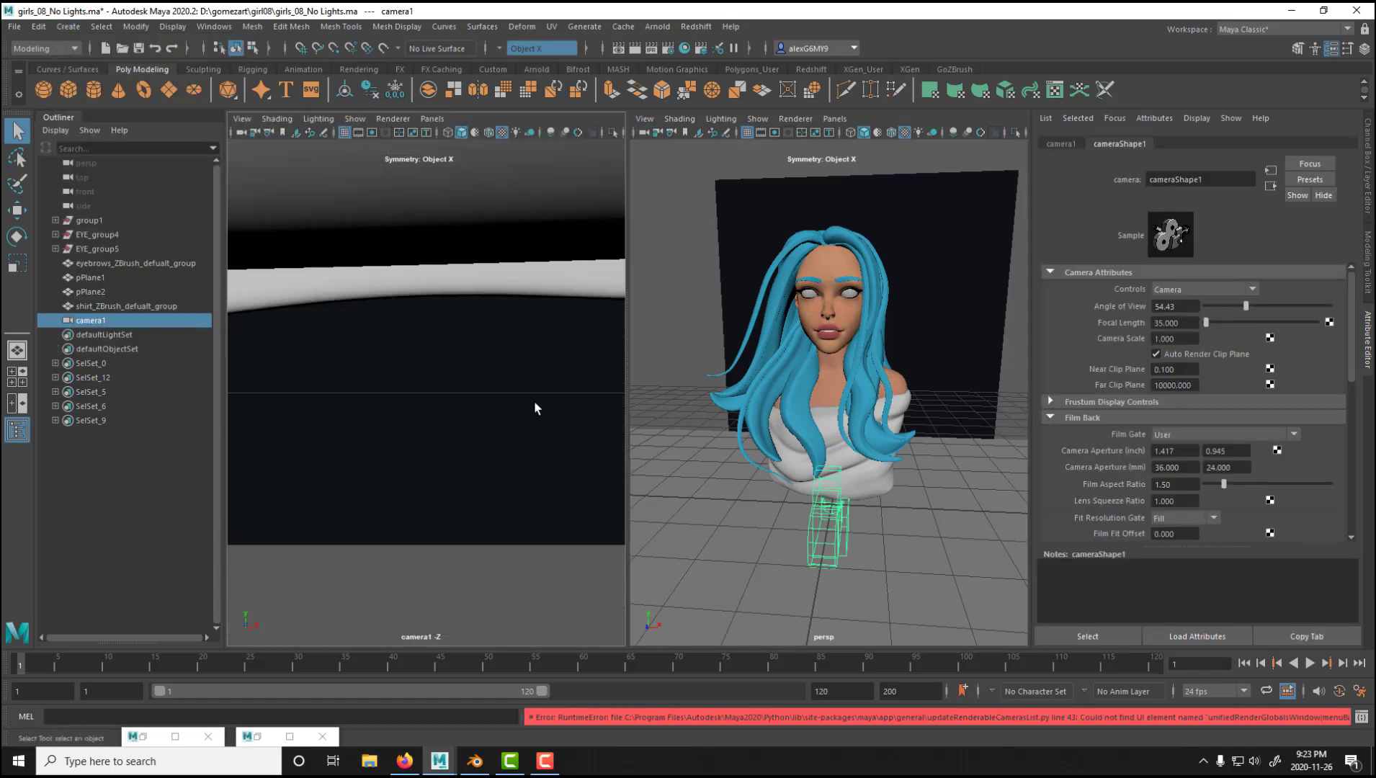
- Position the new camera so the whole bust is framed from the front, head to base, against the dark backdrop
{"action": "scroll", "coordinate": [440, 378], "scroll_direction": "down", "scroll_amount": 5}
{"action": "middle_click_drag", "start_coordinate": [443, 382], "coordinate": [469, 427], "text": "alt"}
{"action": "scroll", "coordinate": [470, 427], "scroll_direction": "down", "scroll_amount": 3}
{"action": "left_click_drag", "start_coordinate": [470, 428], "coordinate": [439, 466], "text": "alt"}
{"action": "middle_click_drag", "start_coordinate": [454, 403], "coordinate": [458, 444], "text": "alt"}
{"action": "scroll", "coordinate": [470, 382], "scroll_direction": "down", "scroll_amount": 2}
{"action": "left_click_drag", "start_coordinate": [459, 445], "coordinate": [449, 445], "text": "alt"}
{"action": "right_click_drag", "start_coordinate": [449, 445], "coordinate": [455, 462], "text": "alt"}
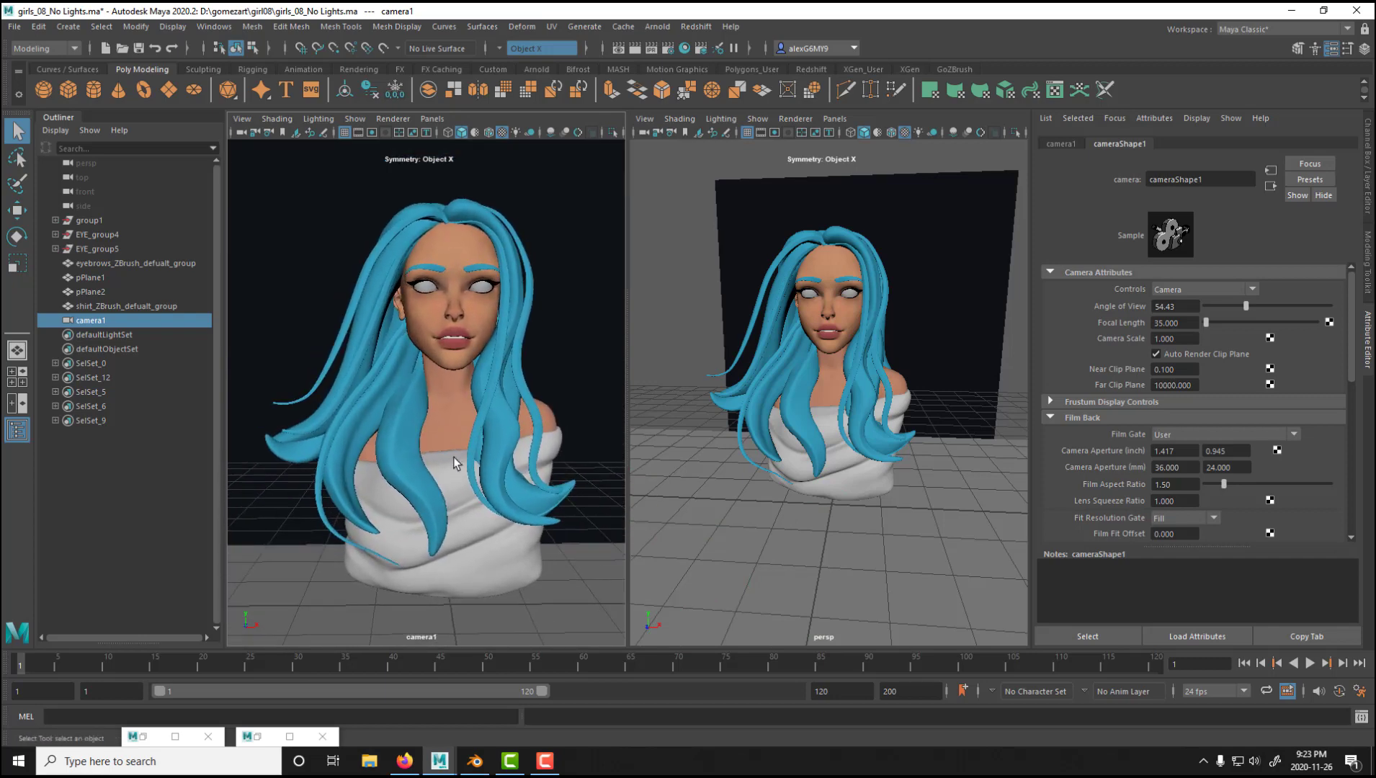
{"action": "middle_click_drag", "start_coordinate": [454, 463], "coordinate": [435, 450], "text": "alt"}
{"action": "right_click_drag", "start_coordinate": [435, 449], "coordinate": [429, 442], "text": "alt"}
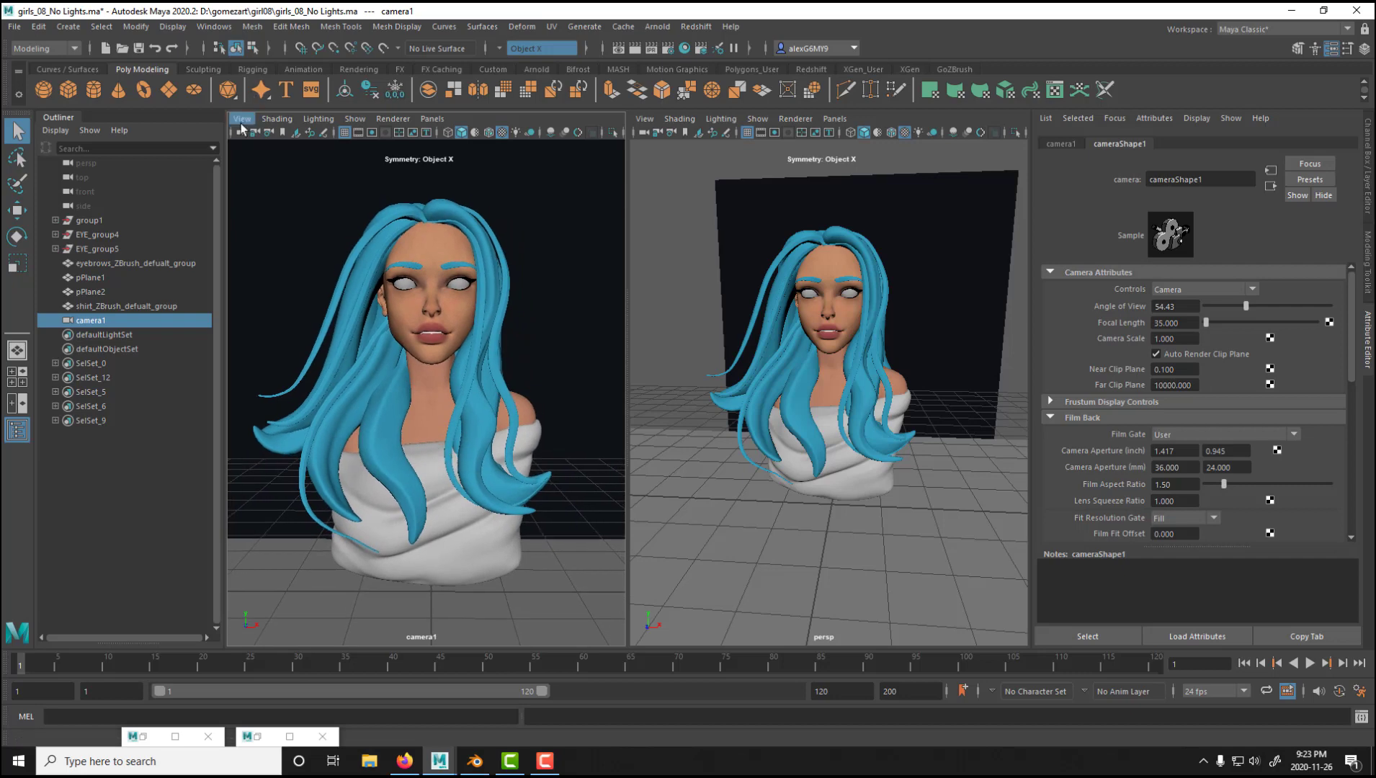
- Show the Resolution Gate for the new camera and reframe the bust inside it
{"action": "left_click", "coordinate": [242, 120]}
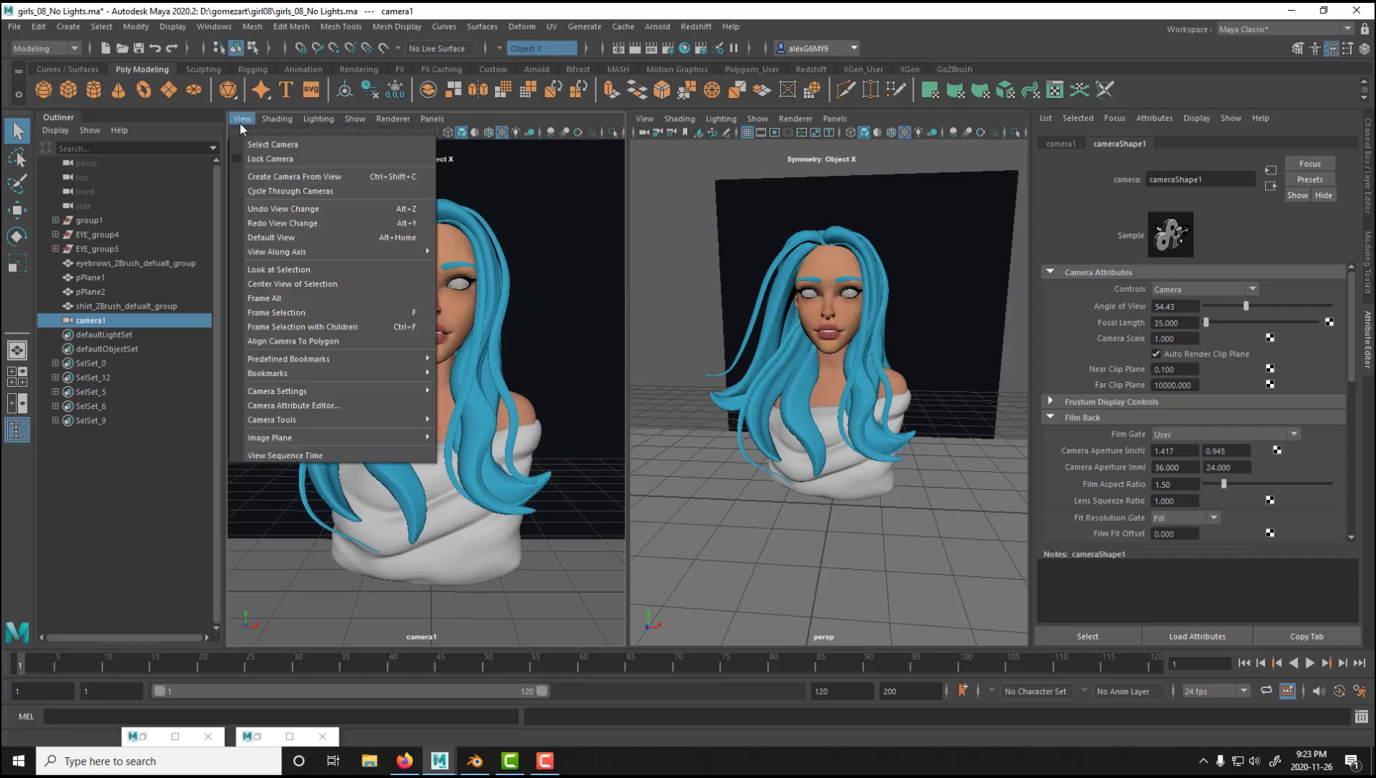
{"action": "mouse_move", "coordinate": [312, 389]}
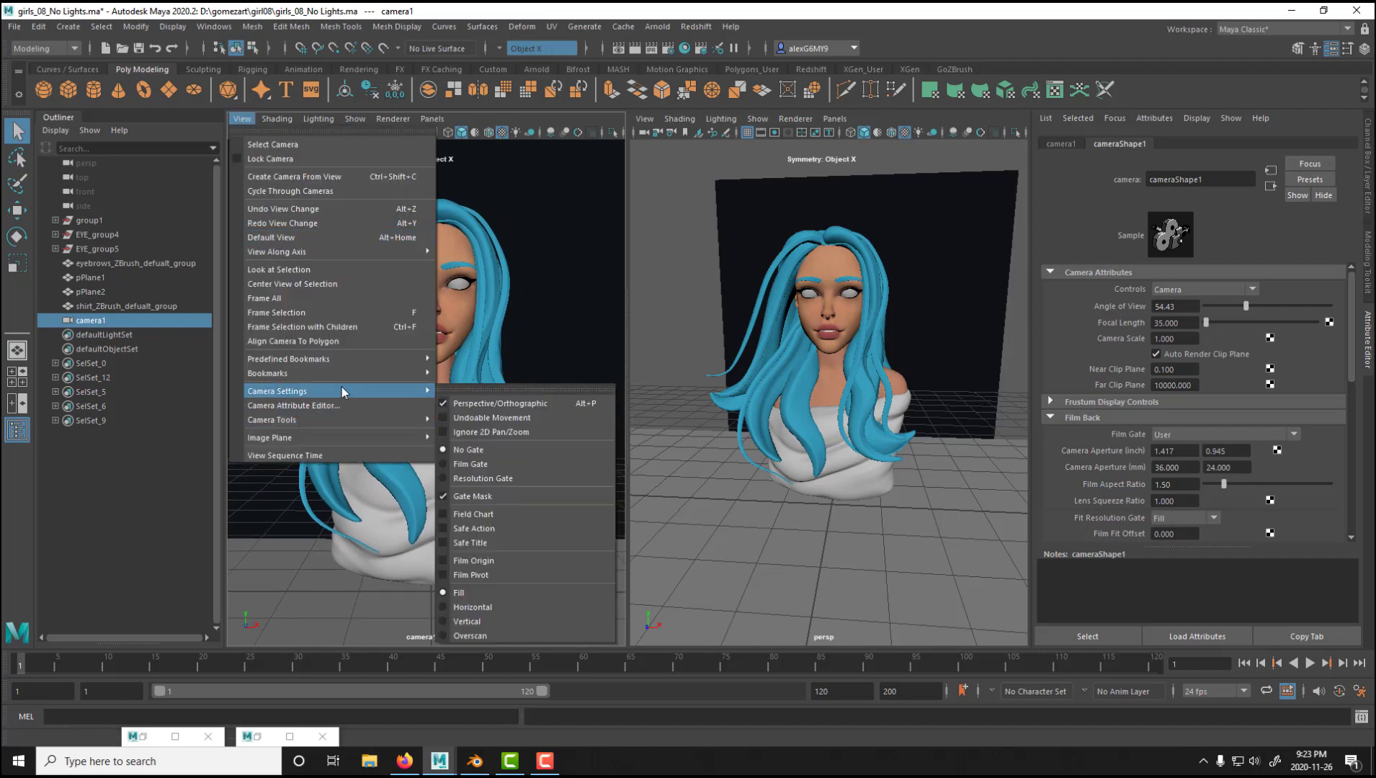
{"action": "left_click", "coordinate": [509, 477]}
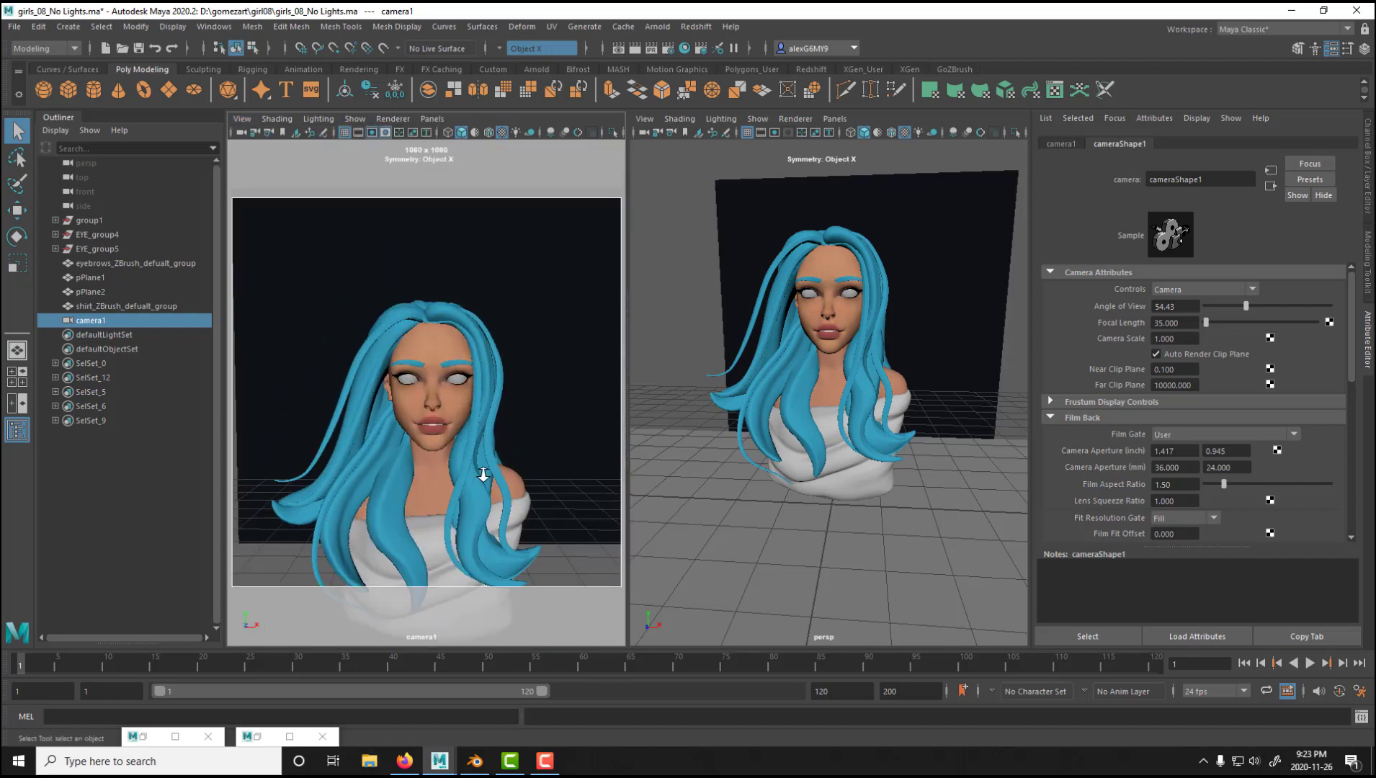
{"action": "middle_click_drag", "start_coordinate": [443, 451], "coordinate": [435, 370], "text": "alt"}
{"action": "mouse_move", "coordinate": [436, 375]}
{"action": "left_mouse_down", "text": "alt"}
{"action": "mouse_move", "coordinate": [453, 378]}
{"action": "mouse_move", "coordinate": [429, 385]}
{"action": "mouse_move", "coordinate": [450, 375]}
{"action": "left_mouse_up", "text": "alt"}
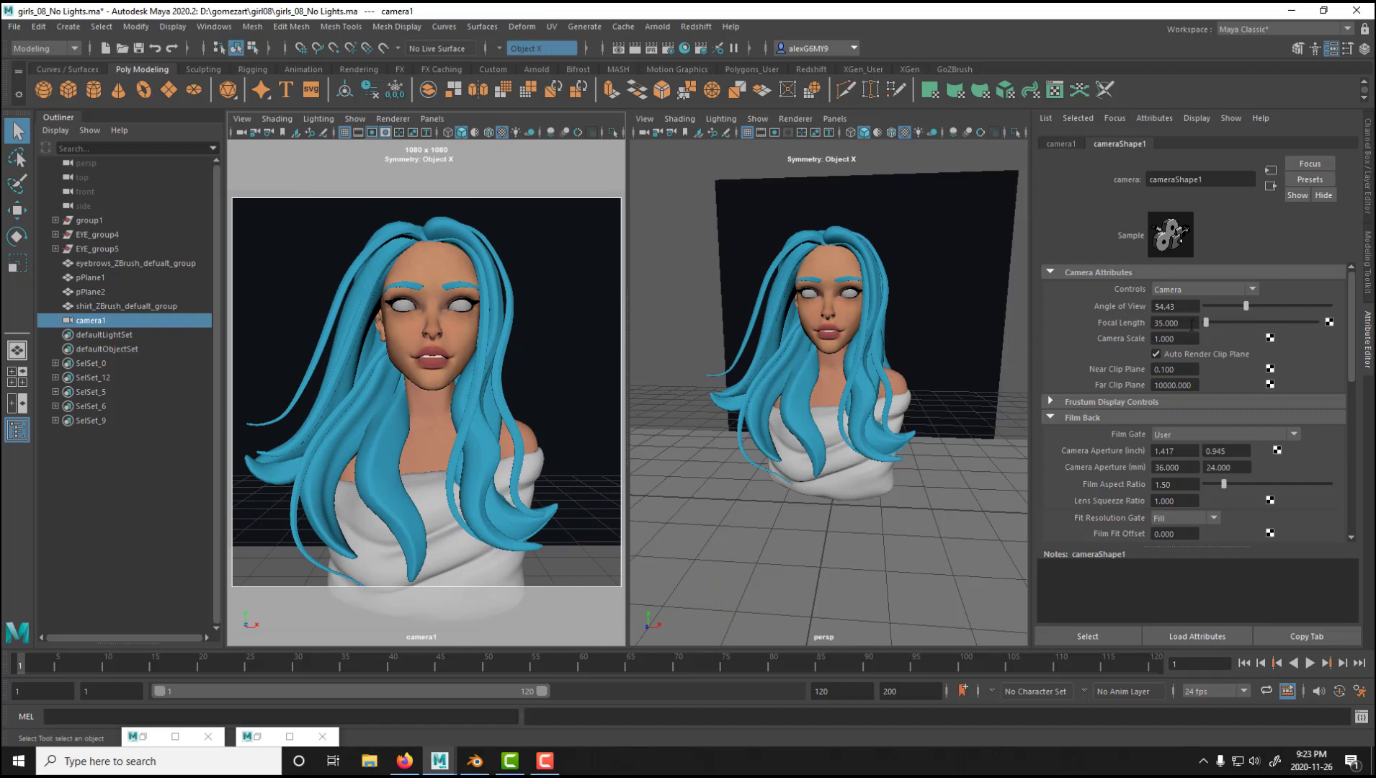
- Set the camera's focal length to 78 and pull the camera back until the bust fits the gate
{"action": "left_click_drag", "start_coordinate": [1192, 324], "coordinate": [1144, 315]}
{"action": "type", "text": "78"}
{"action": "key", "text": "Return"}
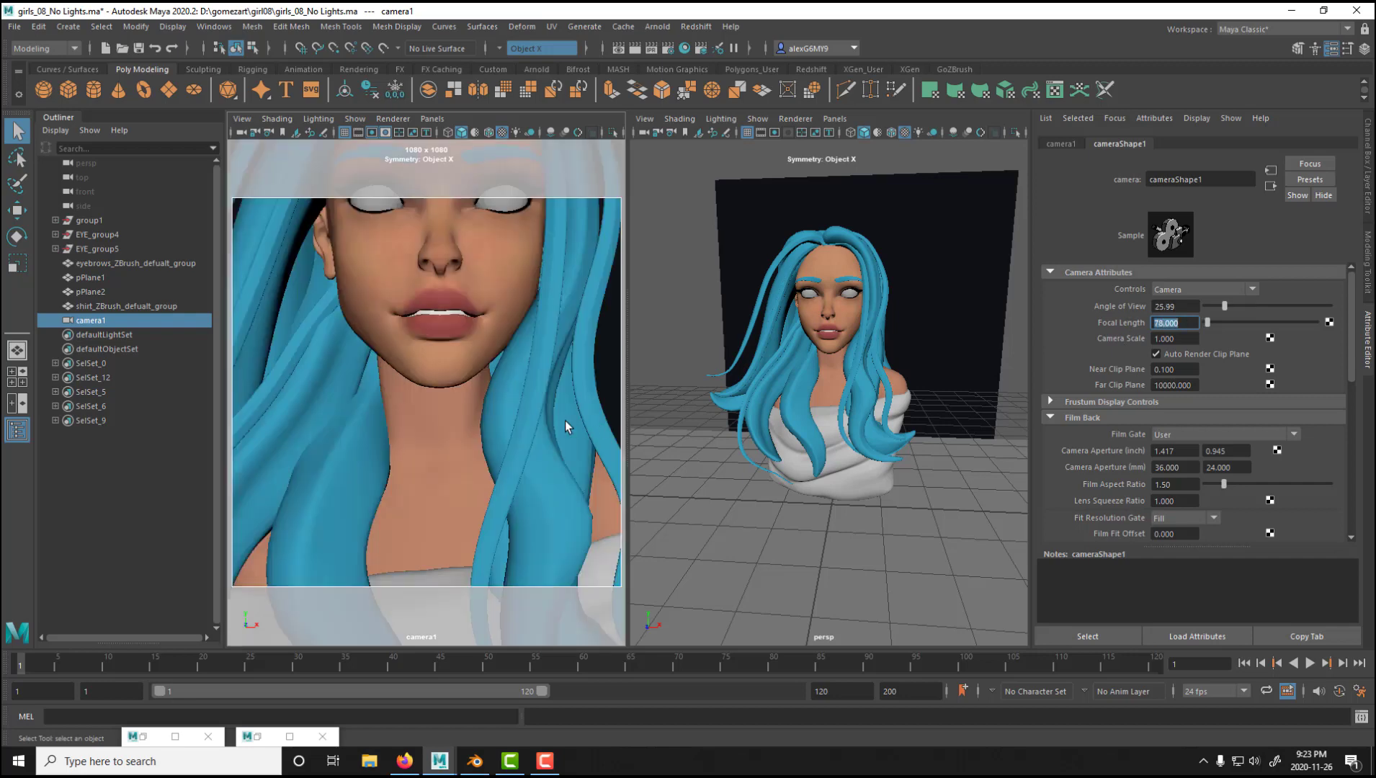
{"action": "right_click_drag", "start_coordinate": [564, 422], "coordinate": [393, 257], "text": "alt"}
{"action": "right_click_drag", "start_coordinate": [509, 393], "coordinate": [452, 276], "text": "alt"}
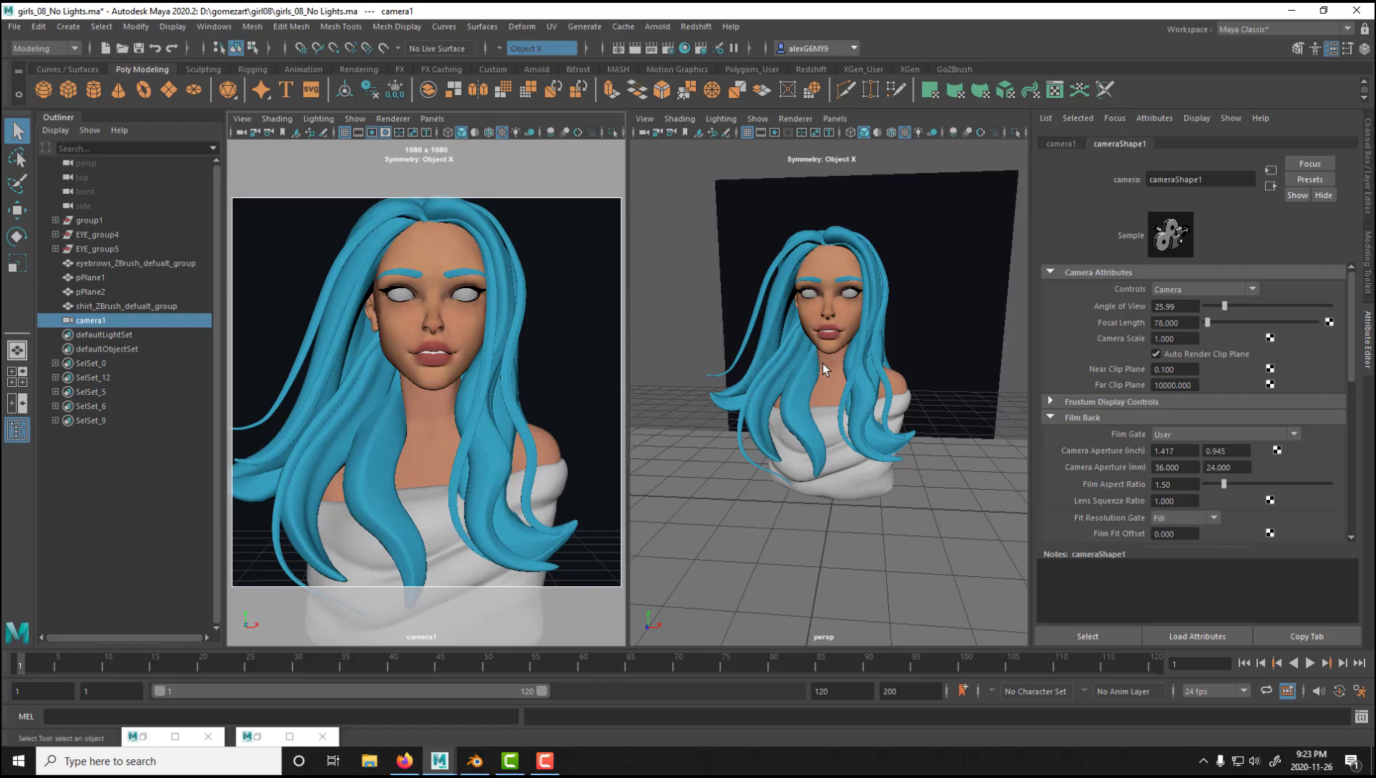
- Set the camera's focal length to 100 and adjust its distance and position to frame the bust within the gate
{"action": "left_click_drag", "start_coordinate": [1184, 322], "coordinate": [1128, 321]}
{"action": "type", "text": "100"}
{"action": "key", "text": "Return"}
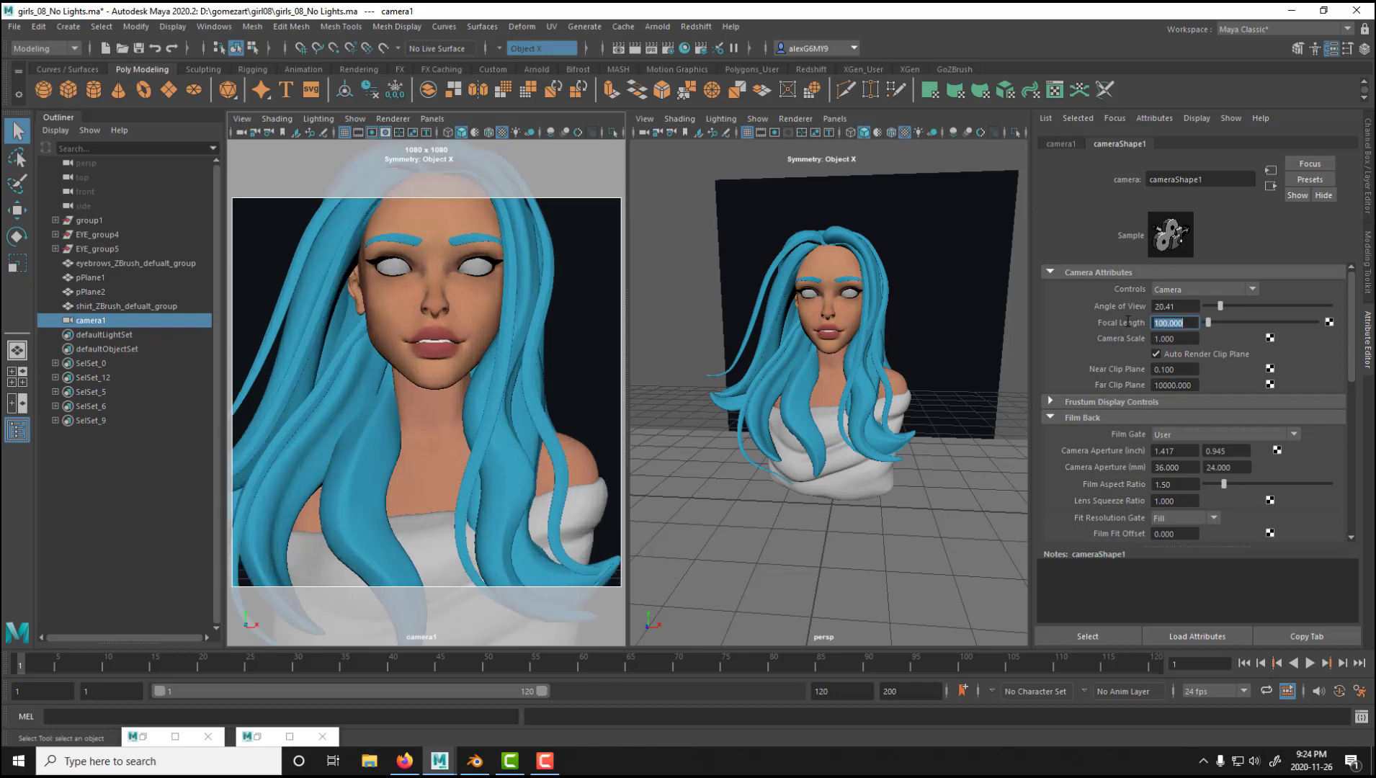
{"action": "scroll", "coordinate": [476, 414], "scroll_direction": "down", "scroll_amount": 8}
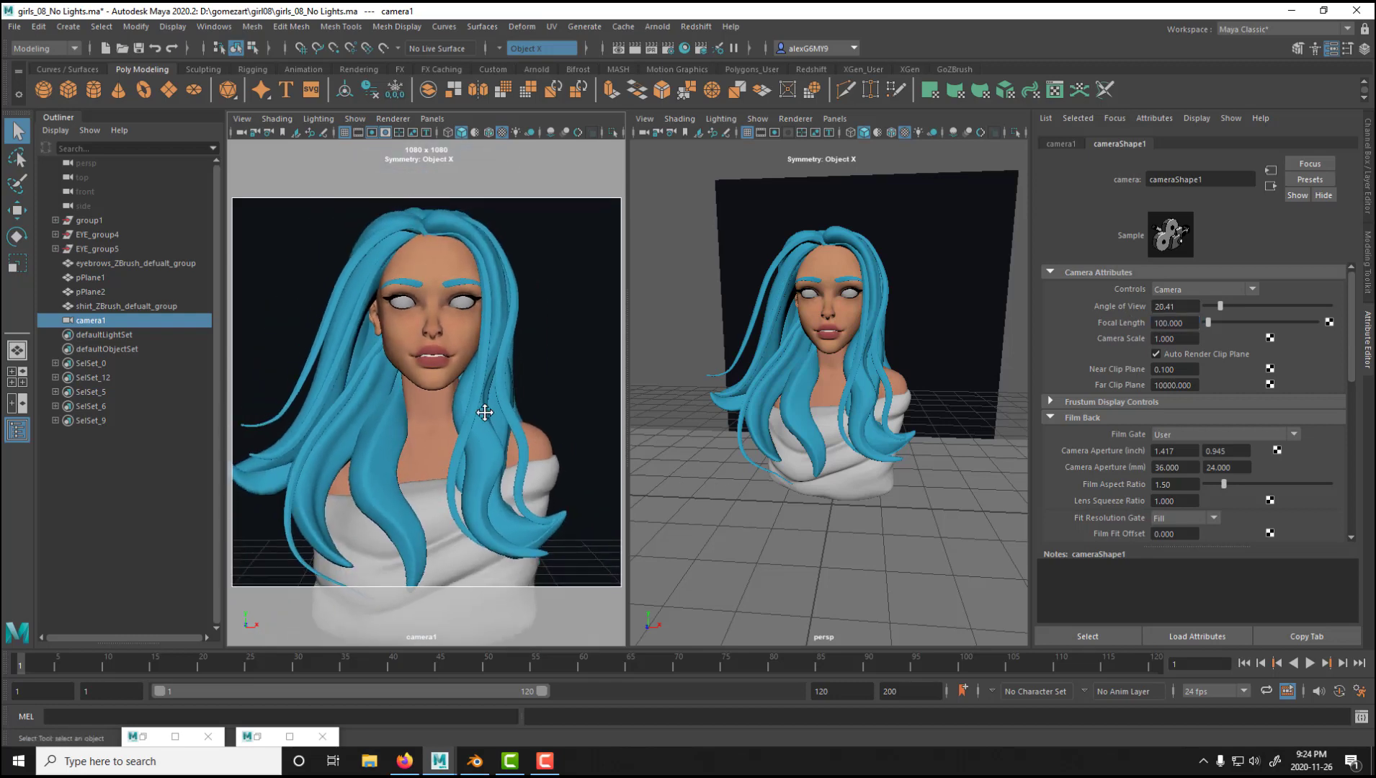
{"action": "scroll", "coordinate": [477, 414], "scroll_direction": "up", "scroll_amount": 2}
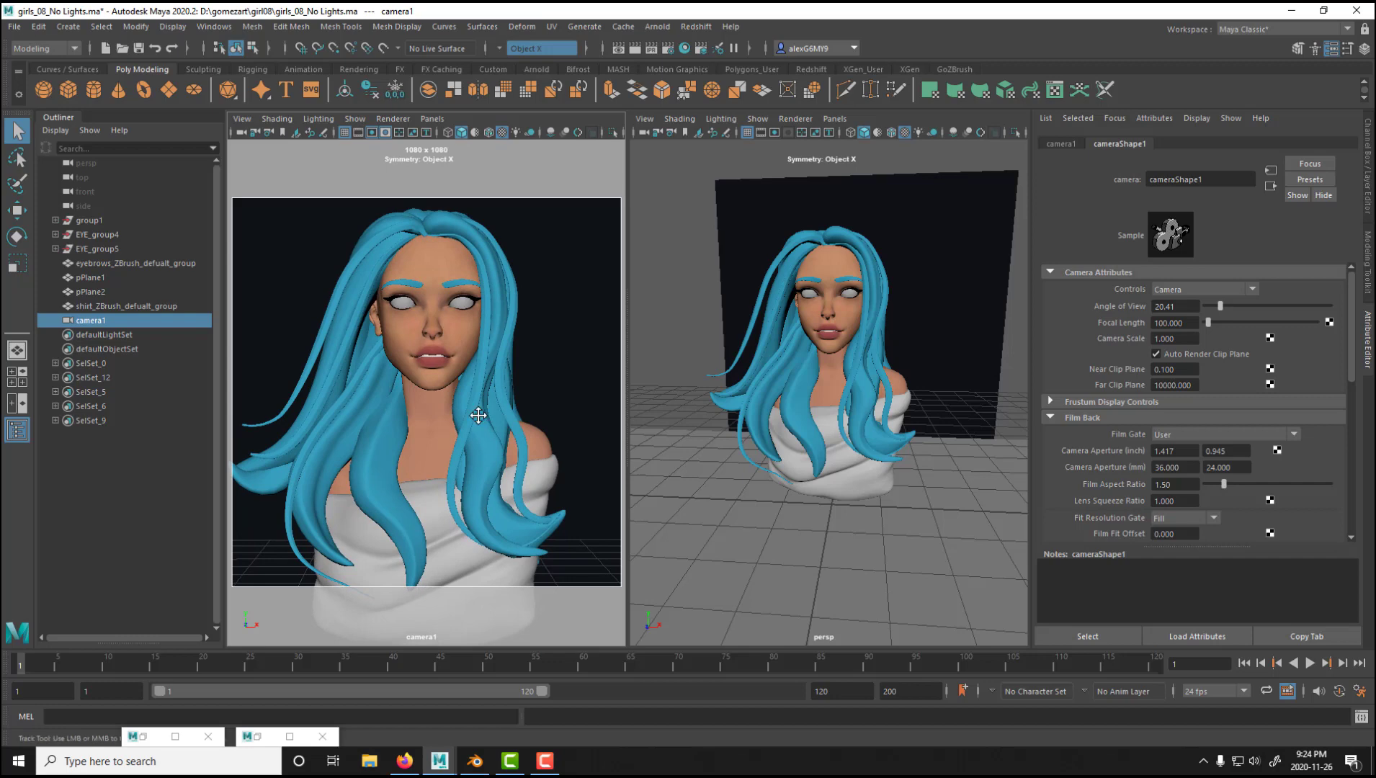
{"action": "scroll", "coordinate": [481, 418], "scroll_direction": "up", "scroll_amount": 1}
{"action": "scroll", "coordinate": [481, 419], "scroll_direction": "down", "scroll_amount": 1}
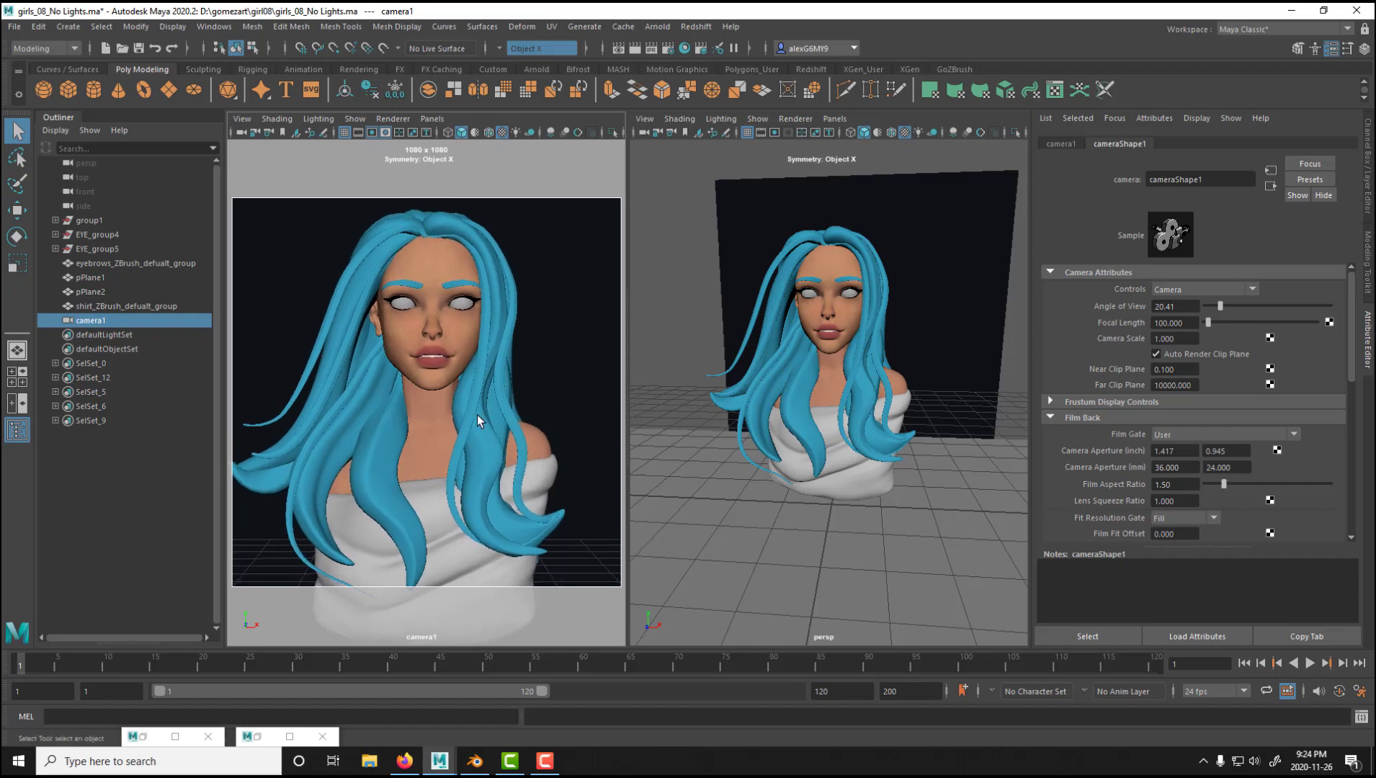
{"action": "middle_click_drag", "start_coordinate": [477, 414], "coordinate": [552, 387], "text": "alt"}
{"action": "scroll", "coordinate": [489, 412], "scroll_direction": "down", "scroll_amount": 1}
{"action": "scroll", "coordinate": [483, 406], "scroll_direction": "up", "scroll_amount": 1}
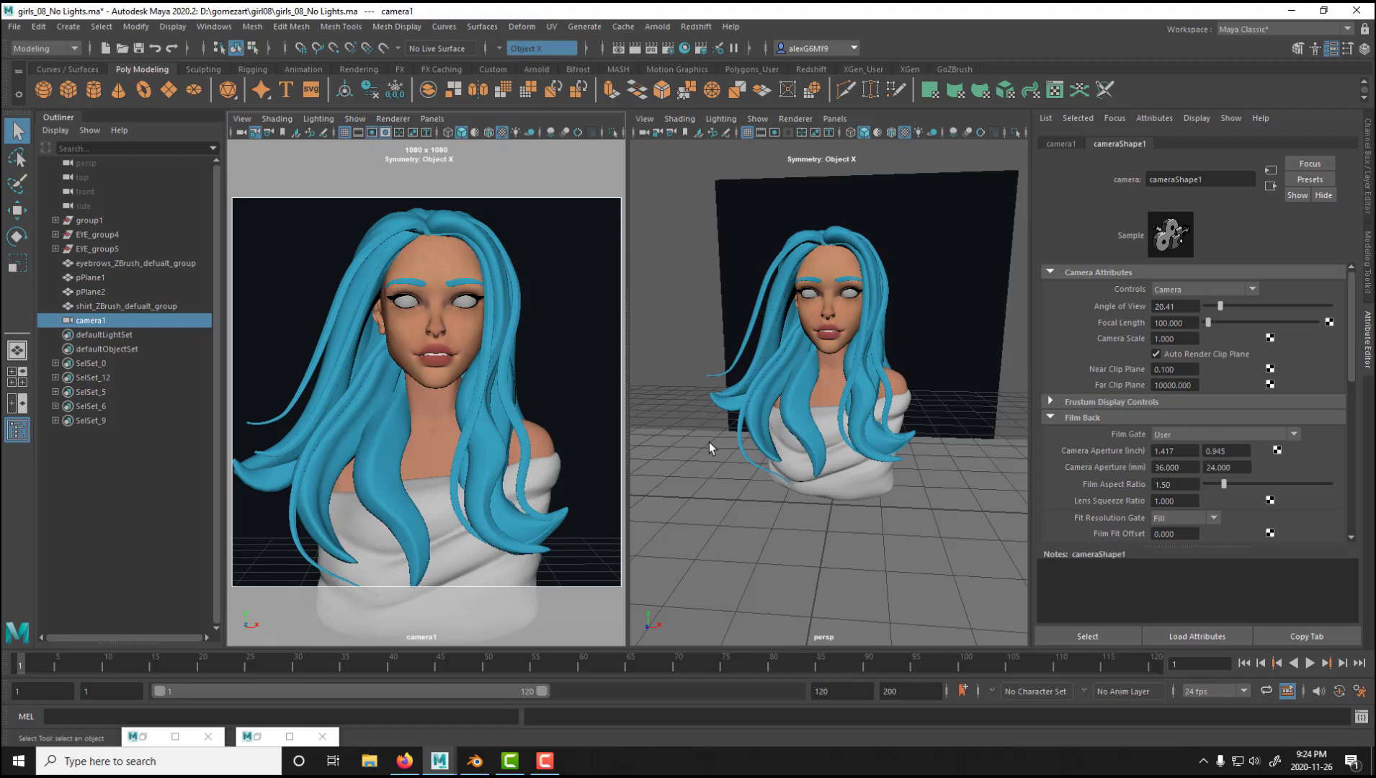
- Create a Redshift Physical Light in the scene
{"action": "right_click_drag", "start_coordinate": [850, 377], "coordinate": [759, 396], "text": "alt"}
{"action": "left_click_drag", "start_coordinate": [758, 396], "coordinate": [854, 468], "text": "alt"}
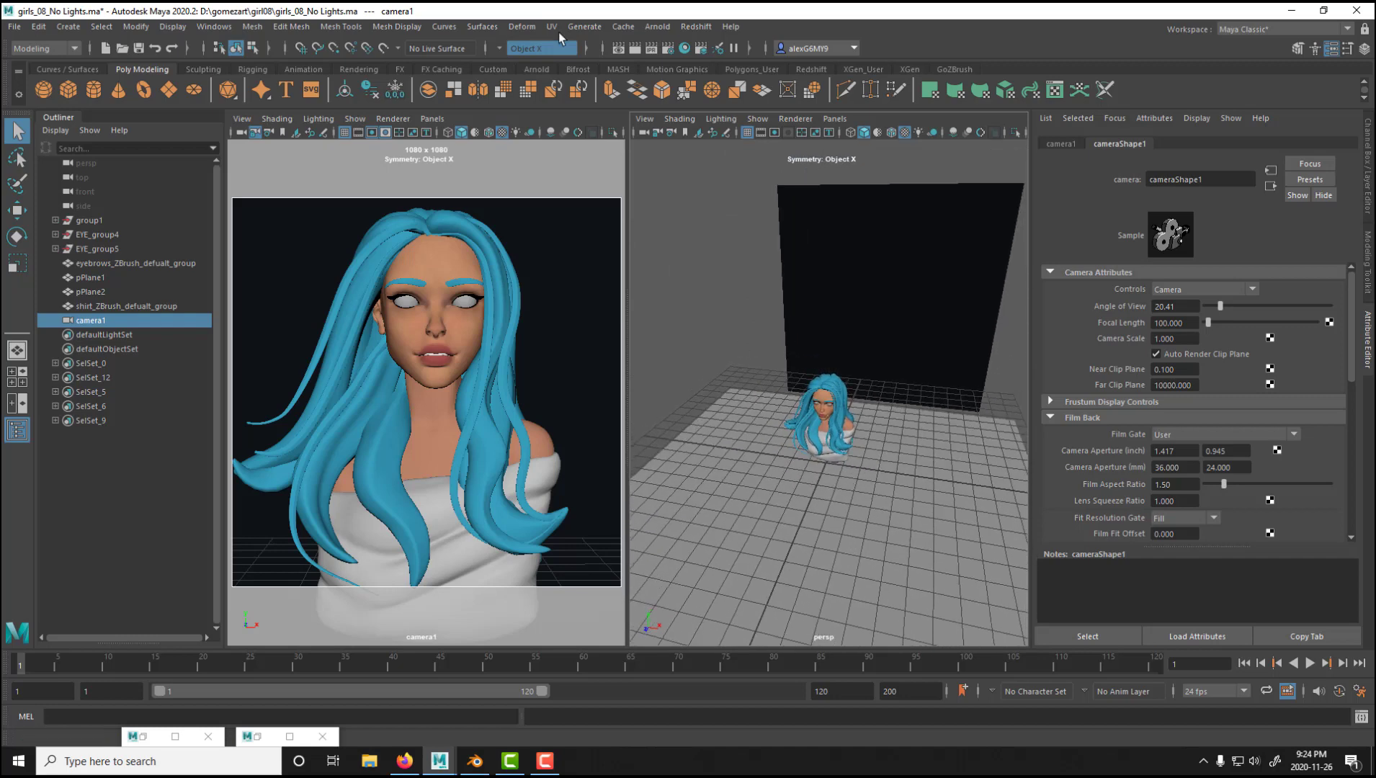
{"action": "left_click", "coordinate": [68, 27]}
{"action": "left_click", "coordinate": [695, 27]}
{"action": "left_click", "coordinate": [695, 27]}
{"action": "mouse_move", "coordinate": [742, 127]}
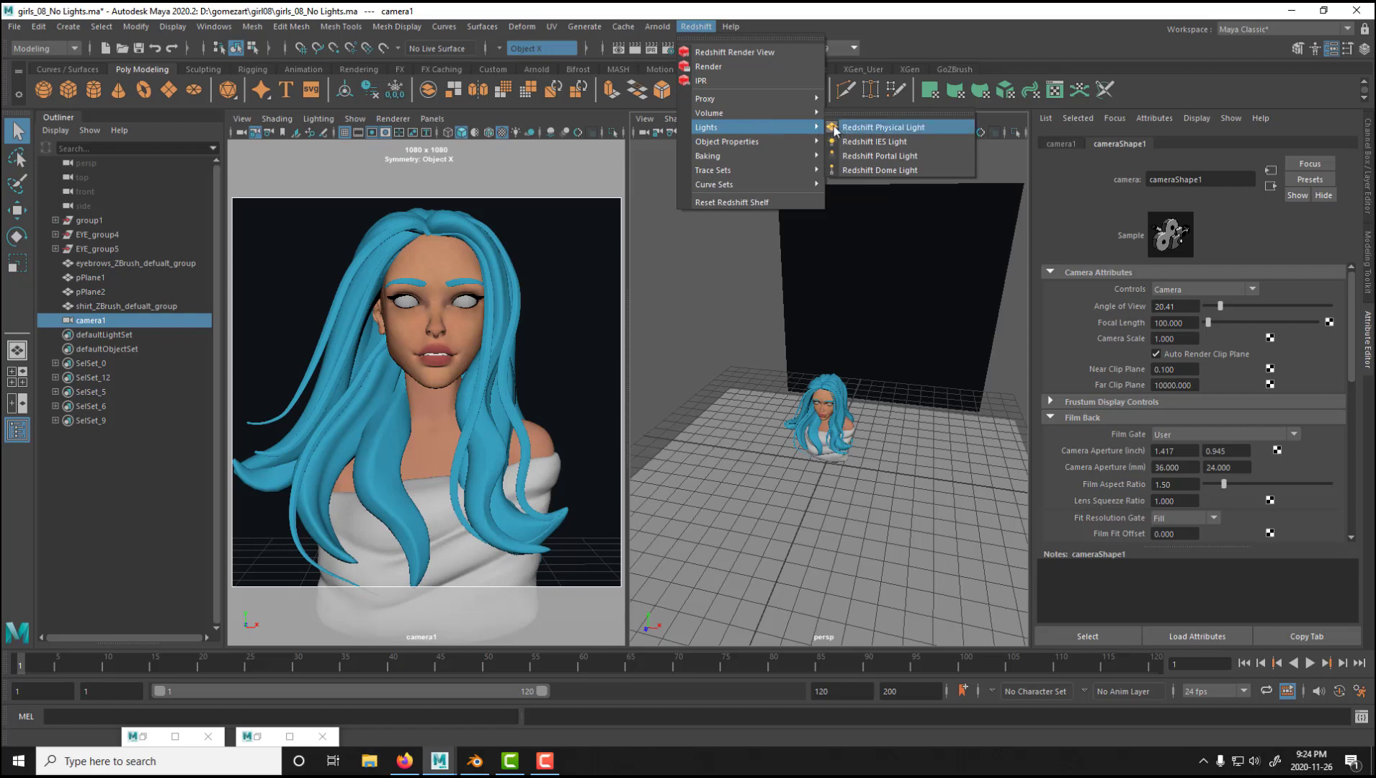
{"action": "left_click", "coordinate": [902, 128]}
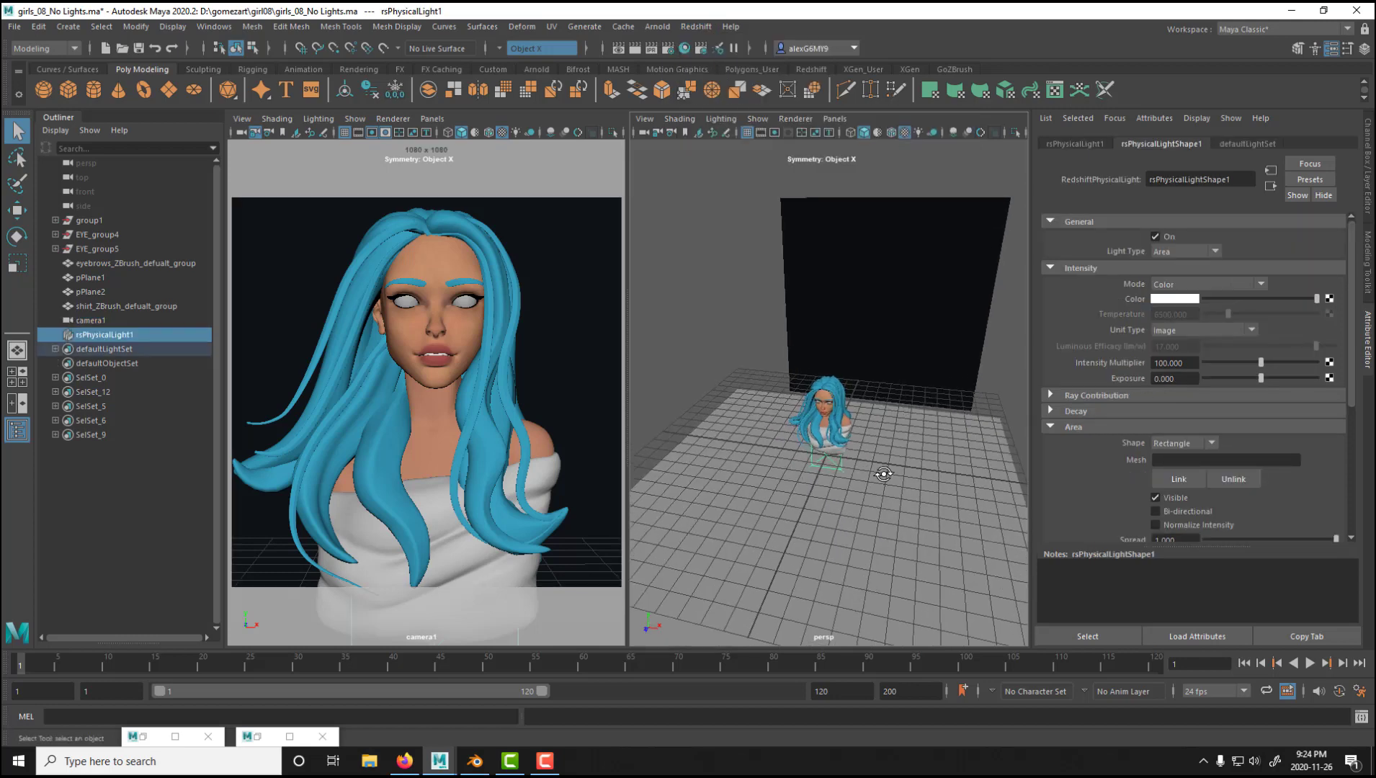
- Move the area light out in front of the bust, raise it above the floor and shift it sideways
{"action": "left_click_drag", "start_coordinate": [884, 474], "coordinate": [885, 478], "text": "alt"}
{"action": "key", "text": "w"}
{"action": "left_click_drag", "start_coordinate": [805, 493], "coordinate": [770, 575]}
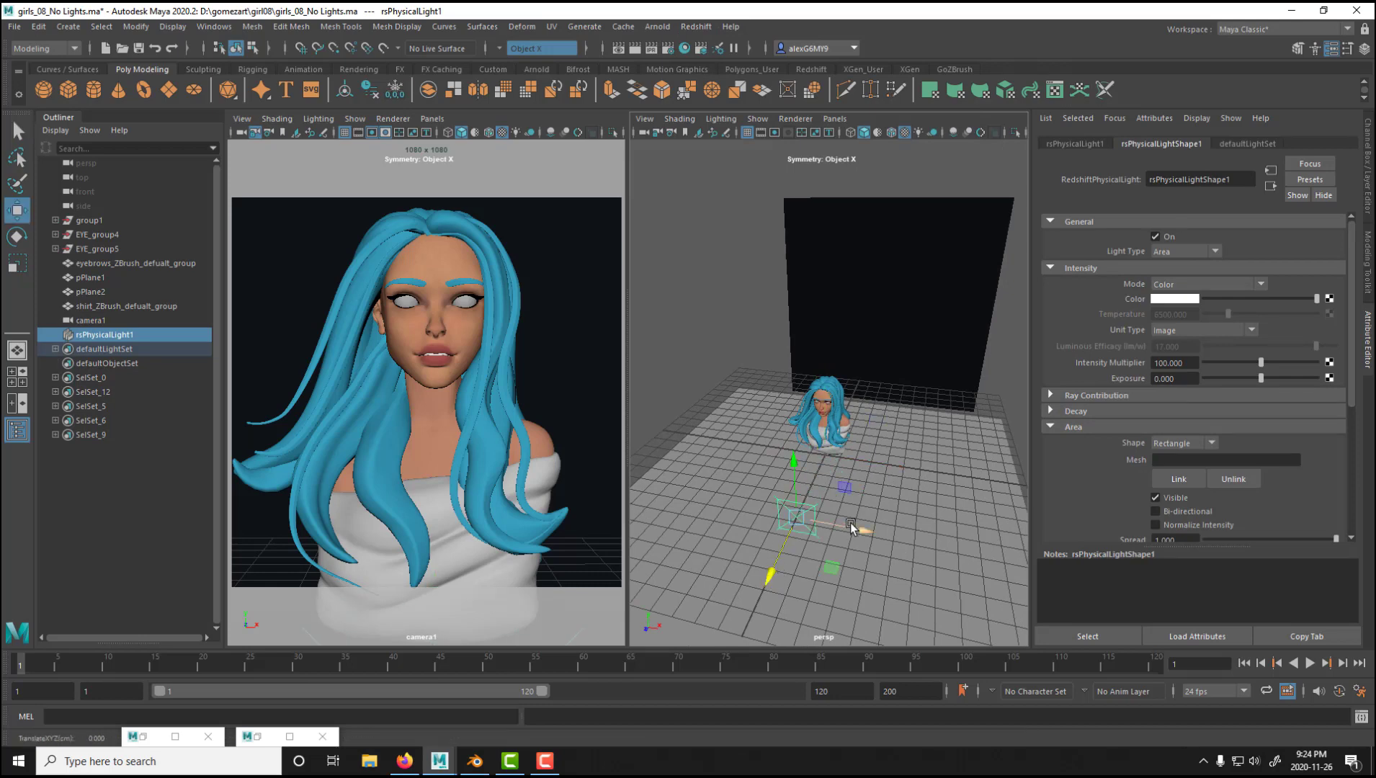
{"action": "right_click_drag", "start_coordinate": [891, 540], "coordinate": [773, 541], "text": "alt"}
{"action": "left_click_drag", "start_coordinate": [773, 540], "coordinate": [677, 522], "text": "alt"}
{"action": "left_click_drag", "start_coordinate": [740, 451], "coordinate": [746, 360]}
{"action": "left_click_drag", "start_coordinate": [780, 421], "coordinate": [831, 474]}
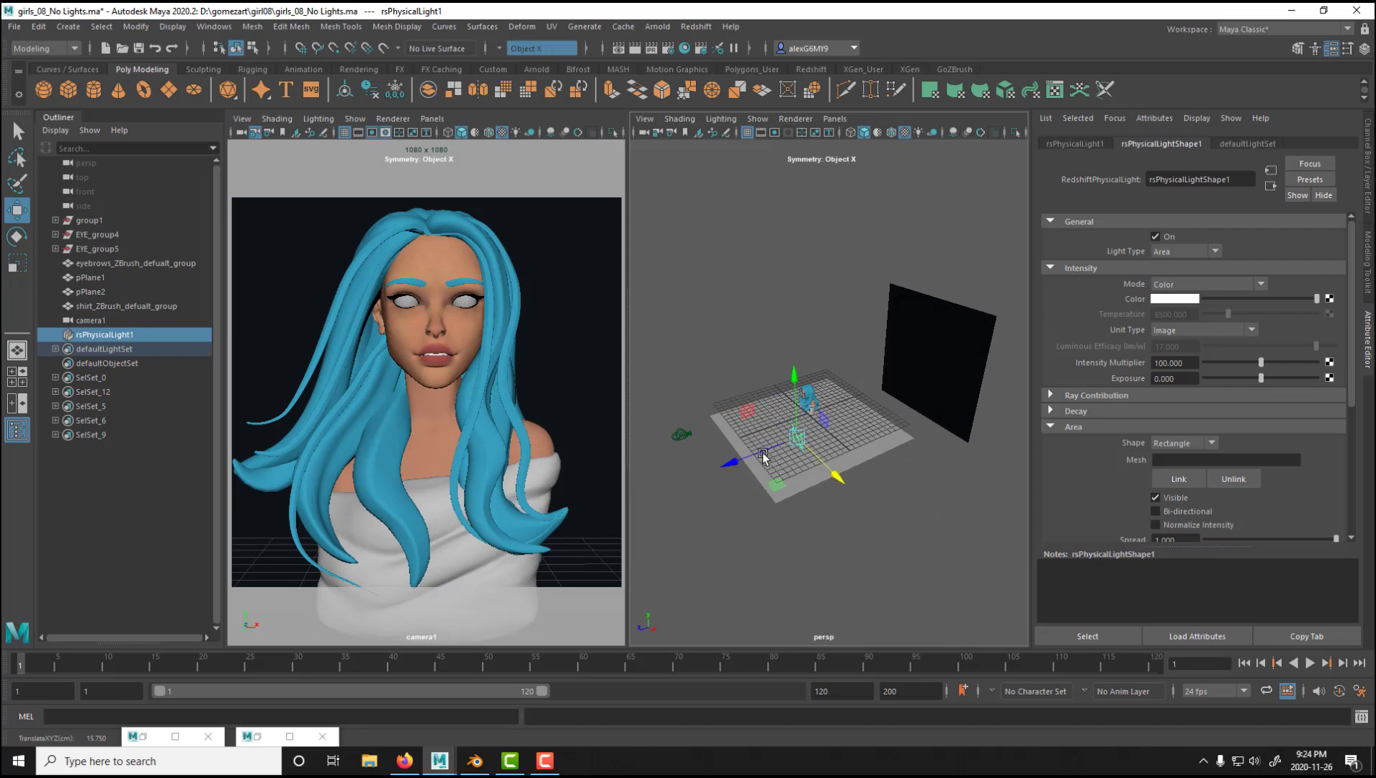
{"action": "left_click", "coordinate": [763, 454]}
{"action": "left_click", "coordinate": [793, 407]}
- Rotate the area light to angle it toward the bust
{"action": "right_click_drag", "start_coordinate": [784, 396], "coordinate": [836, 418], "text": "alt"}
{"action": "left_click_drag", "start_coordinate": [835, 418], "coordinate": [850, 497], "text": "alt"}
{"action": "key", "text": "e"}
{"action": "left_click_drag", "start_coordinate": [772, 472], "coordinate": [819, 468]}
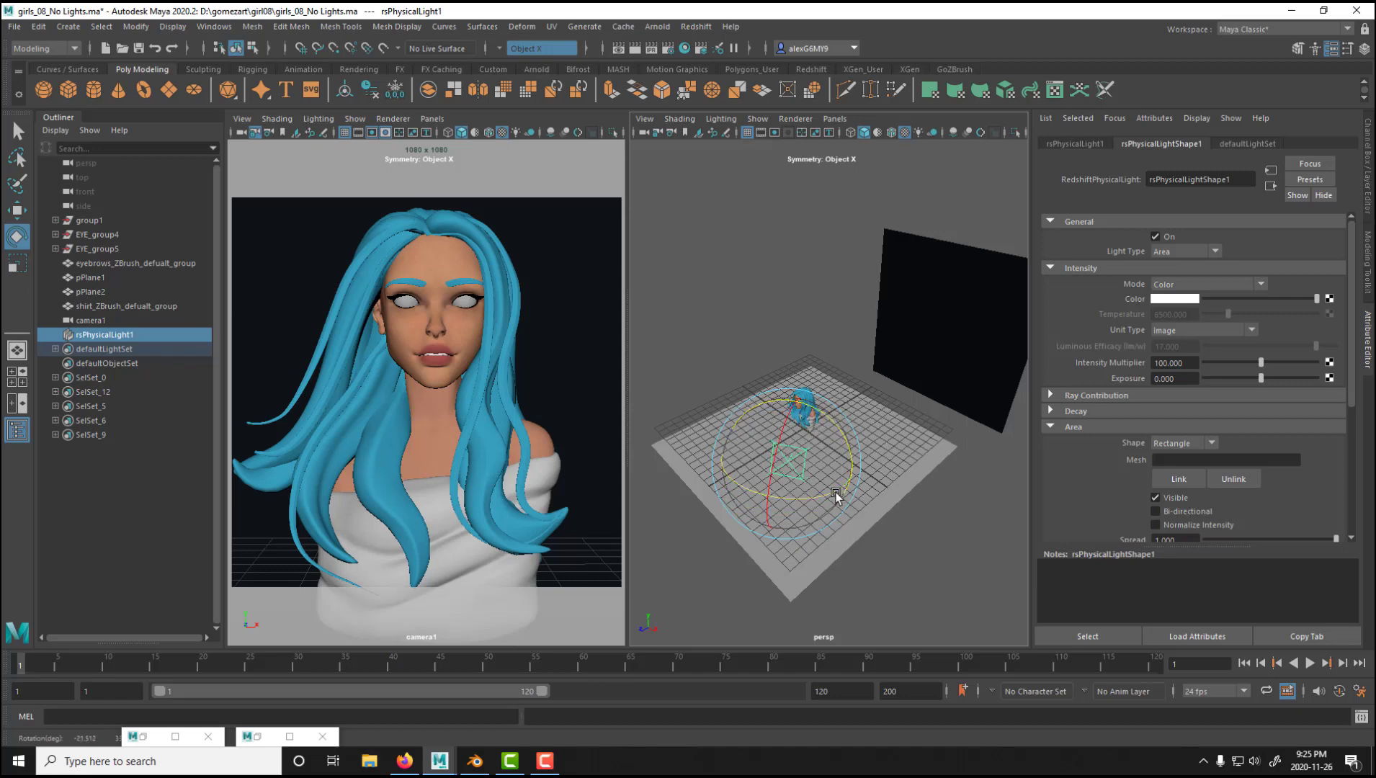
- Open the Redshift Render View
{"action": "left_click", "coordinate": [700, 27]}
{"action": "left_click", "coordinate": [717, 52]}
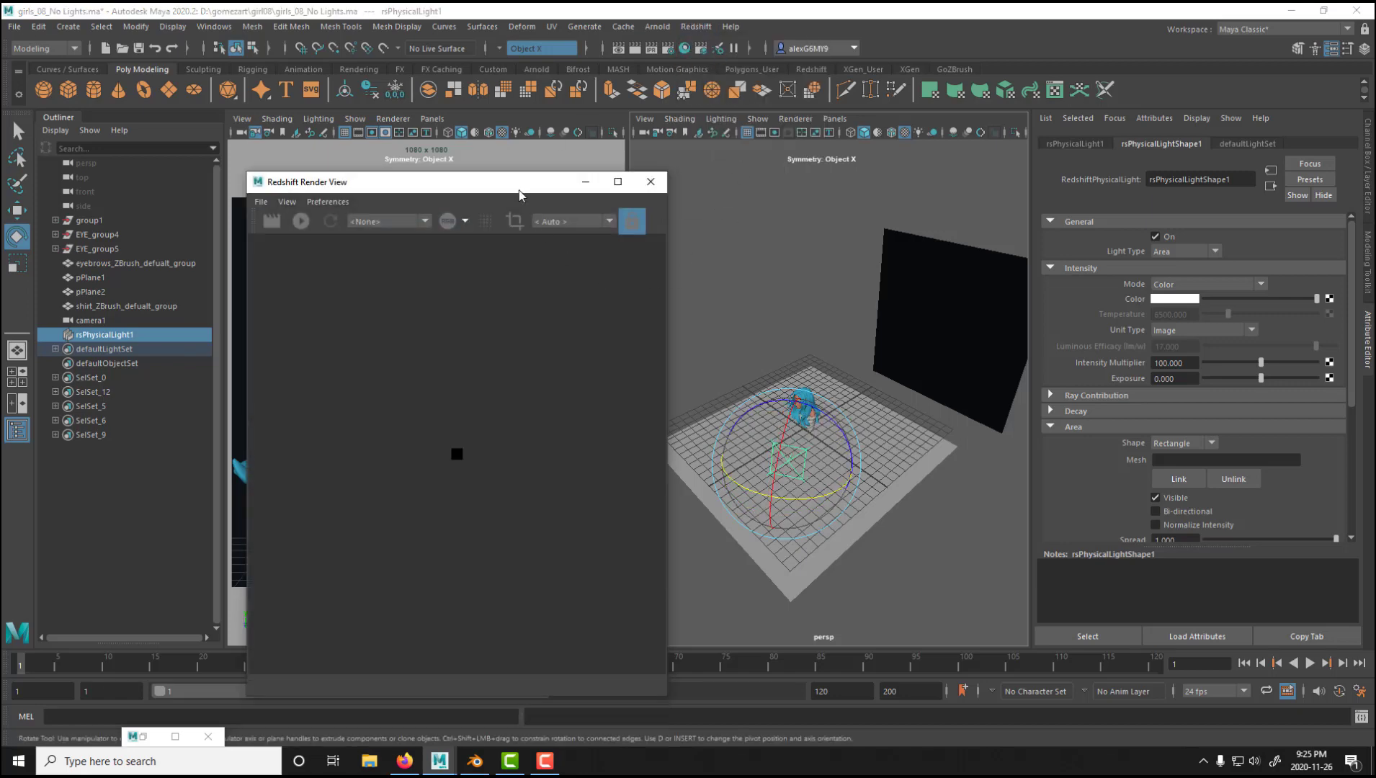
- Start a live Redshift preview through camera1 and fit the render window beside the perspective view
{"action": "left_click_drag", "start_coordinate": [522, 189], "coordinate": [480, 138]}
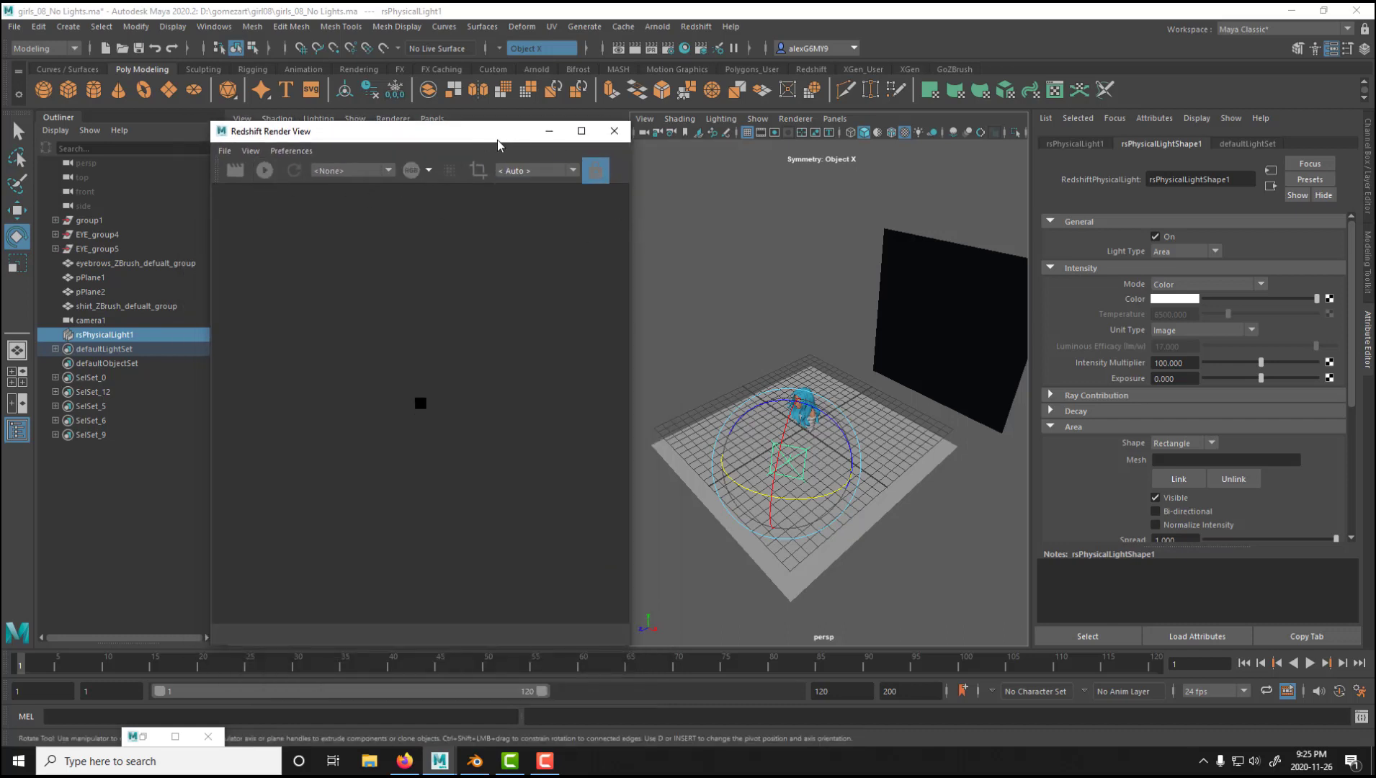
{"action": "mouse_move", "coordinate": [496, 139]}
{"action": "left_mouse_down"}
{"action": "mouse_move", "coordinate": [492, 209]}
{"action": "mouse_move", "coordinate": [494, 155]}
{"action": "left_mouse_up"}
{"action": "left_click", "coordinate": [265, 187]}
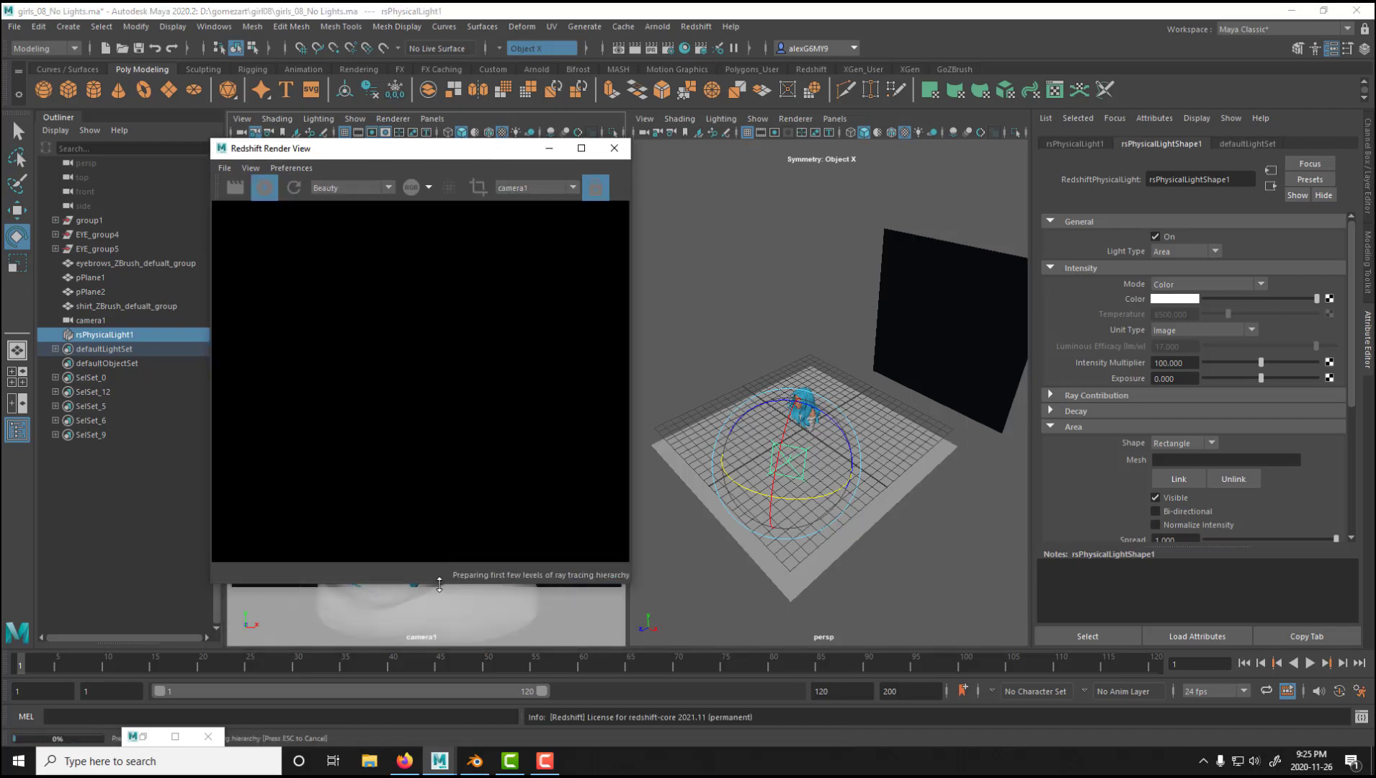
{"action": "left_click_drag", "start_coordinate": [444, 588], "coordinate": [445, 637]}
{"action": "scroll", "coordinate": [457, 513], "scroll_direction": "down", "scroll_amount": 4}
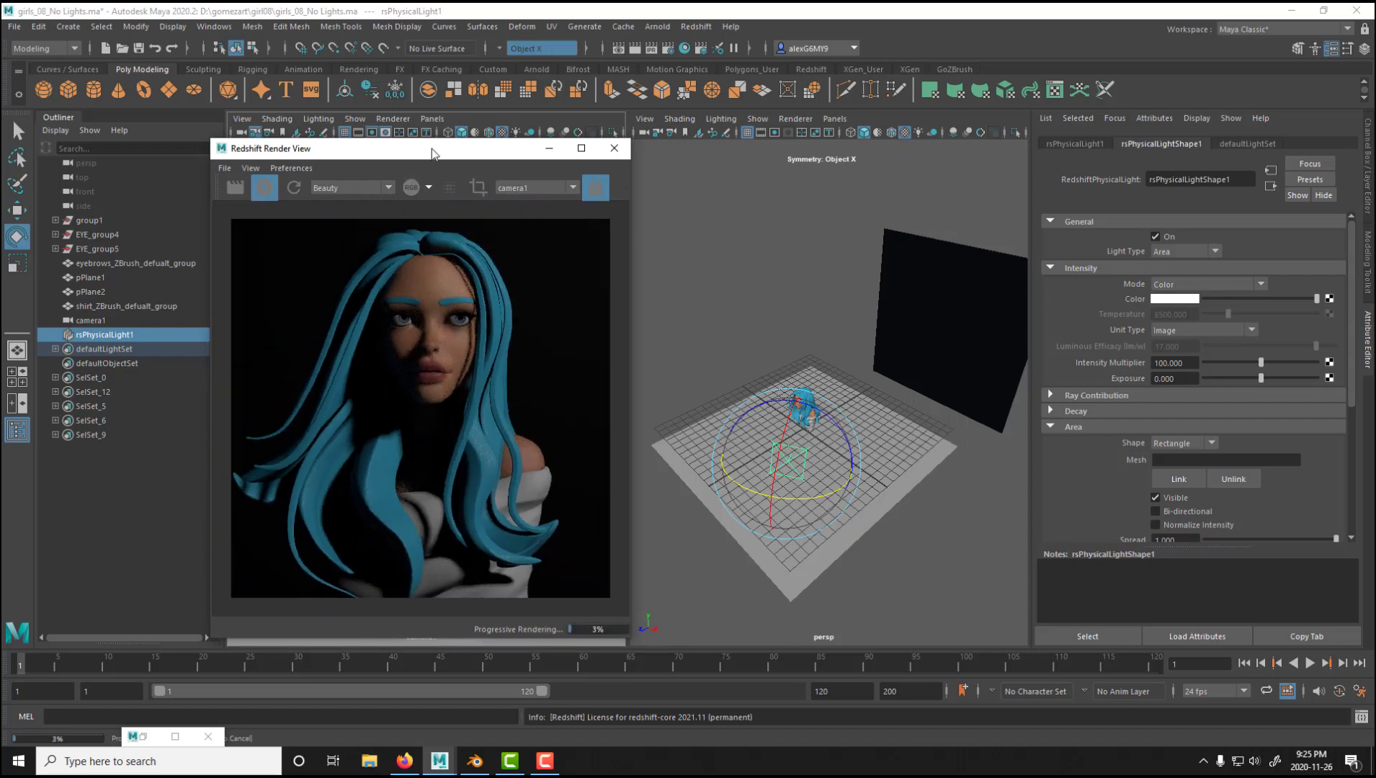
{"action": "left_click_drag", "start_coordinate": [431, 148], "coordinate": [474, 147]}
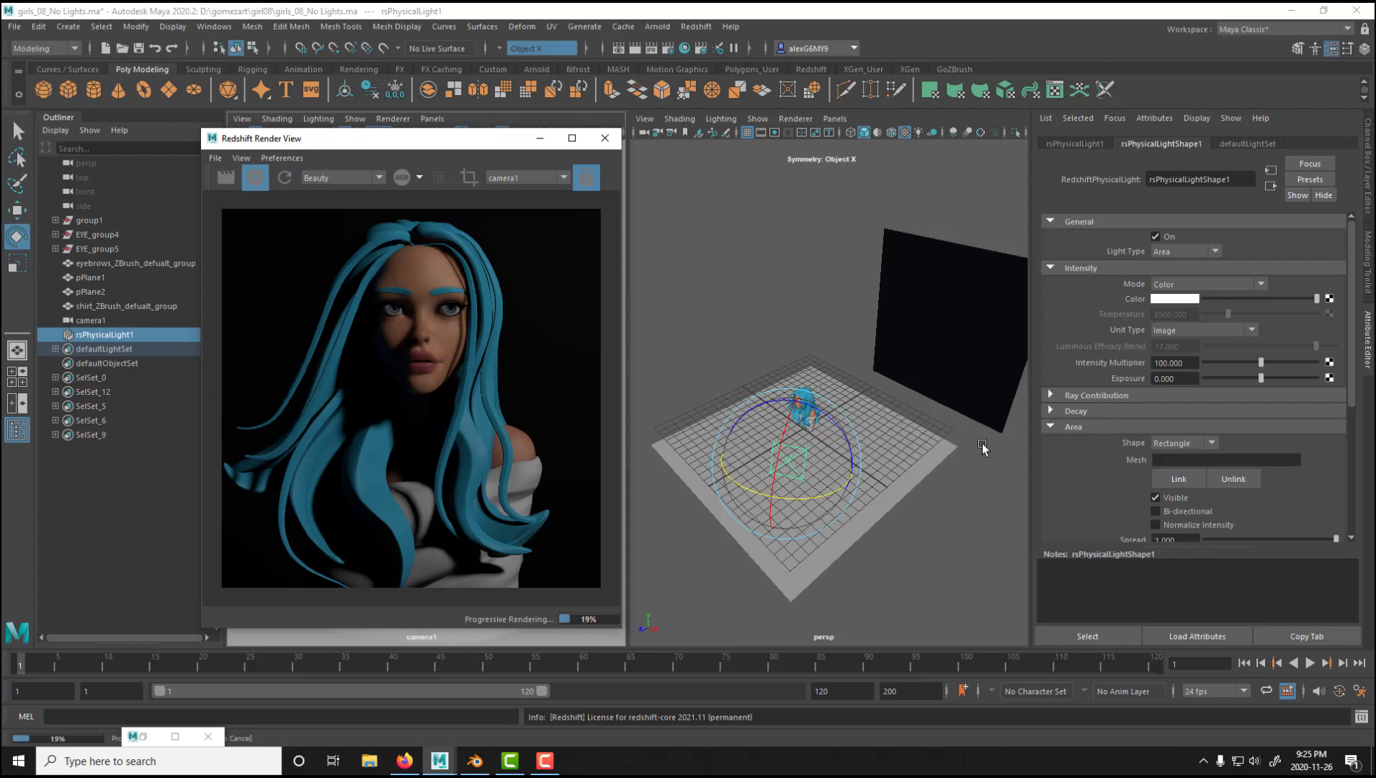
- Move the area light farther out to the side of the bust and adjust its distance from the face
{"action": "left_click_drag", "start_coordinate": [861, 492], "coordinate": [826, 505], "text": "alt"}
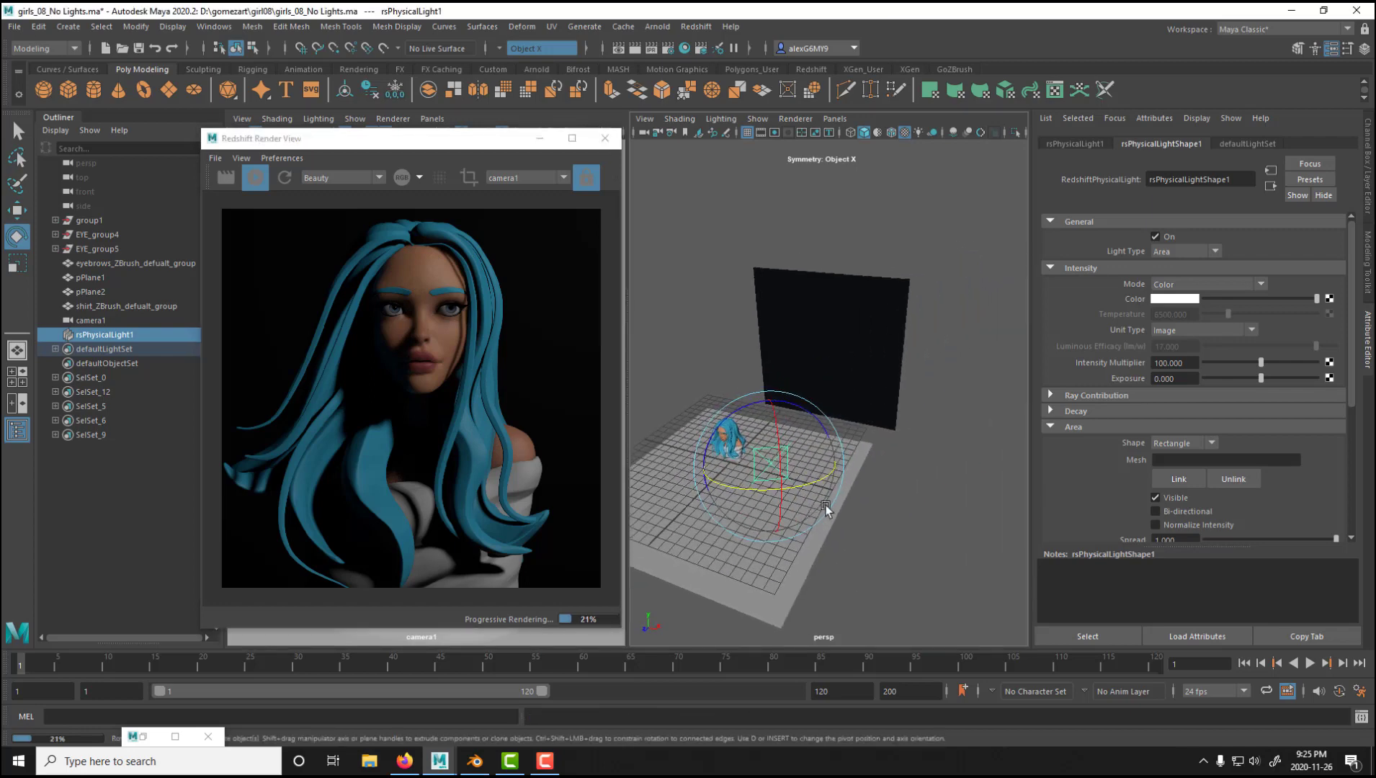
{"action": "left_click_drag", "start_coordinate": [774, 432], "coordinate": [846, 420]}
{"action": "key", "text": "w"}
{"action": "left_click_drag", "start_coordinate": [858, 472], "coordinate": [885, 512], "text": "alt"}
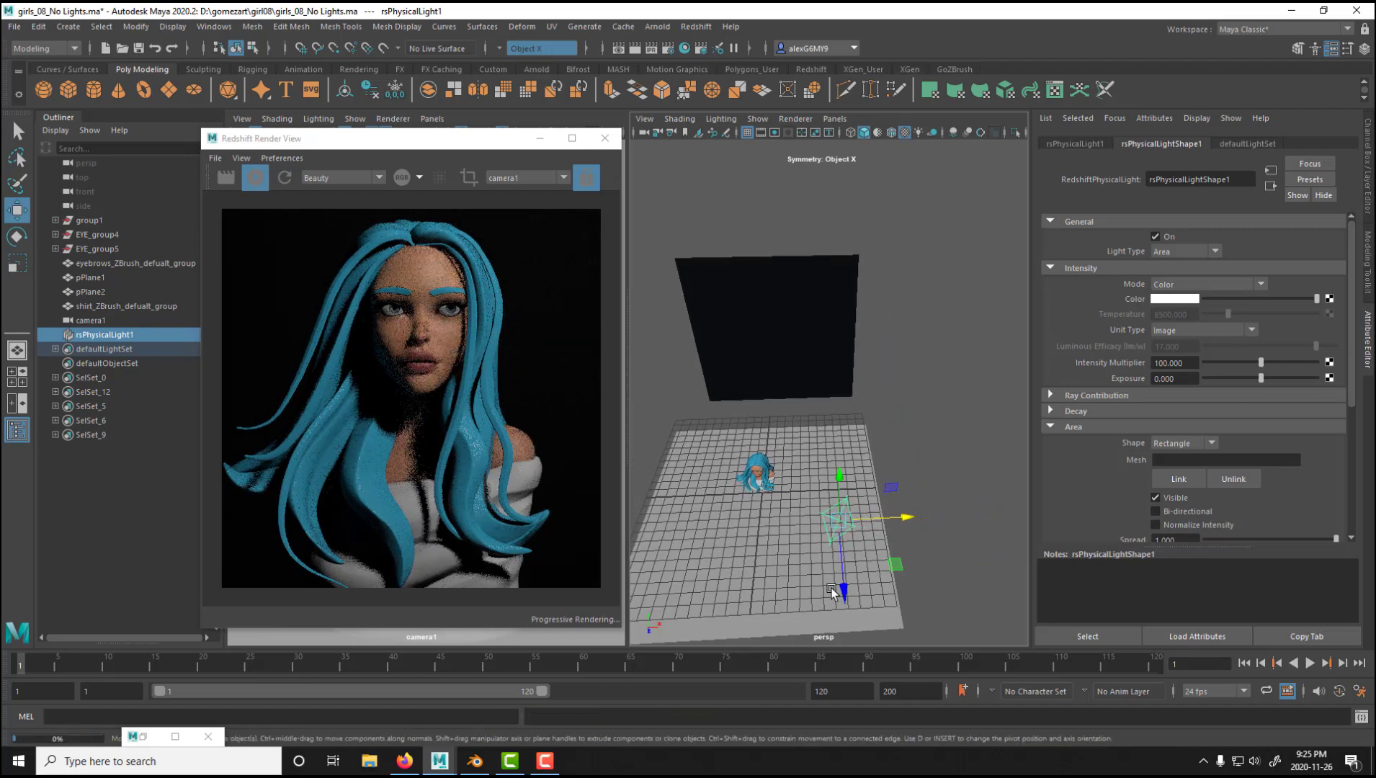
{"action": "mouse_move", "coordinate": [832, 576]}
{"action": "left_mouse_down"}
{"action": "mouse_move", "coordinate": [847, 586]}
{"action": "mouse_move", "coordinate": [849, 571]}
{"action": "left_mouse_up"}
{"action": "left_click_drag", "start_coordinate": [912, 498], "coordinate": [906, 500]}
{"action": "left_click_drag", "start_coordinate": [837, 558], "coordinate": [835, 549]}
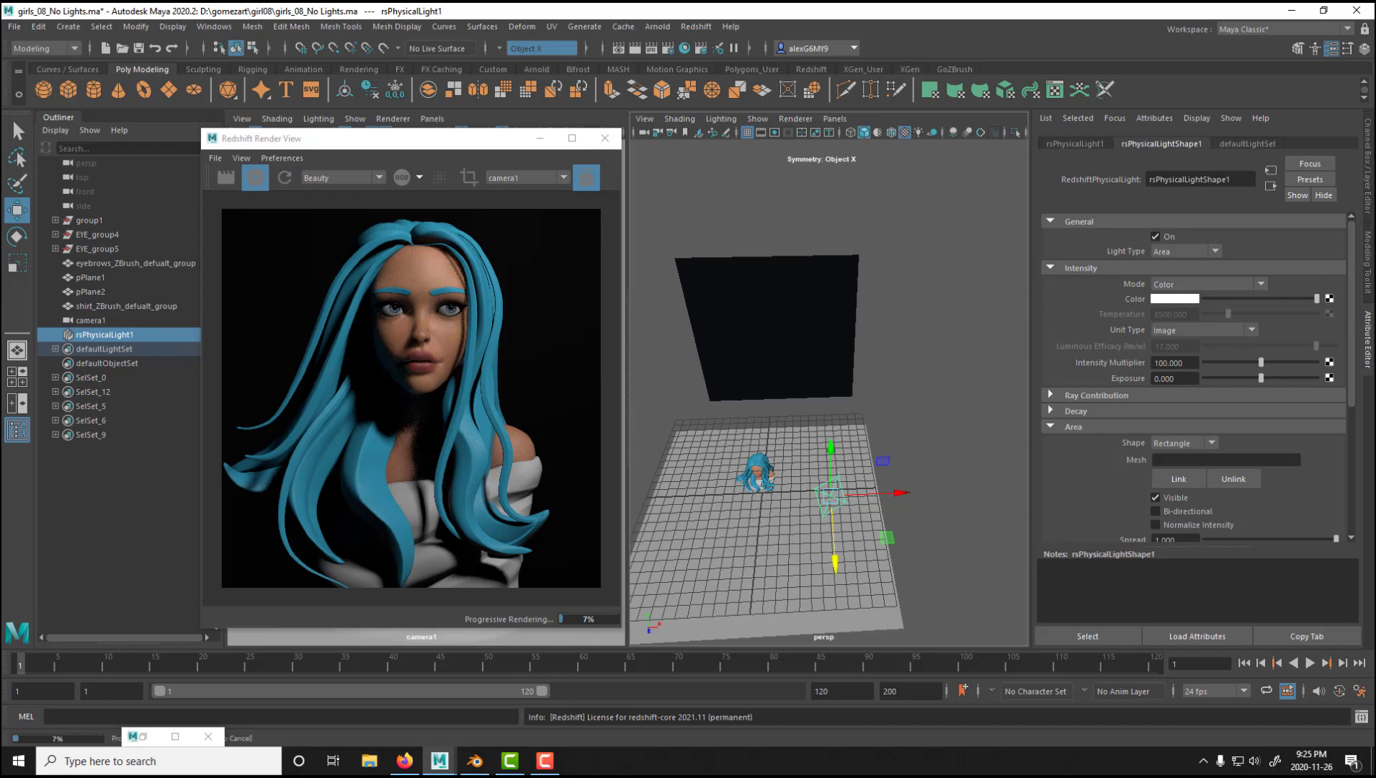
- Pull the area light forward, away from the bust, and raise it slightly
{"action": "left_click_drag", "start_coordinate": [835, 567], "coordinate": [807, 607]}
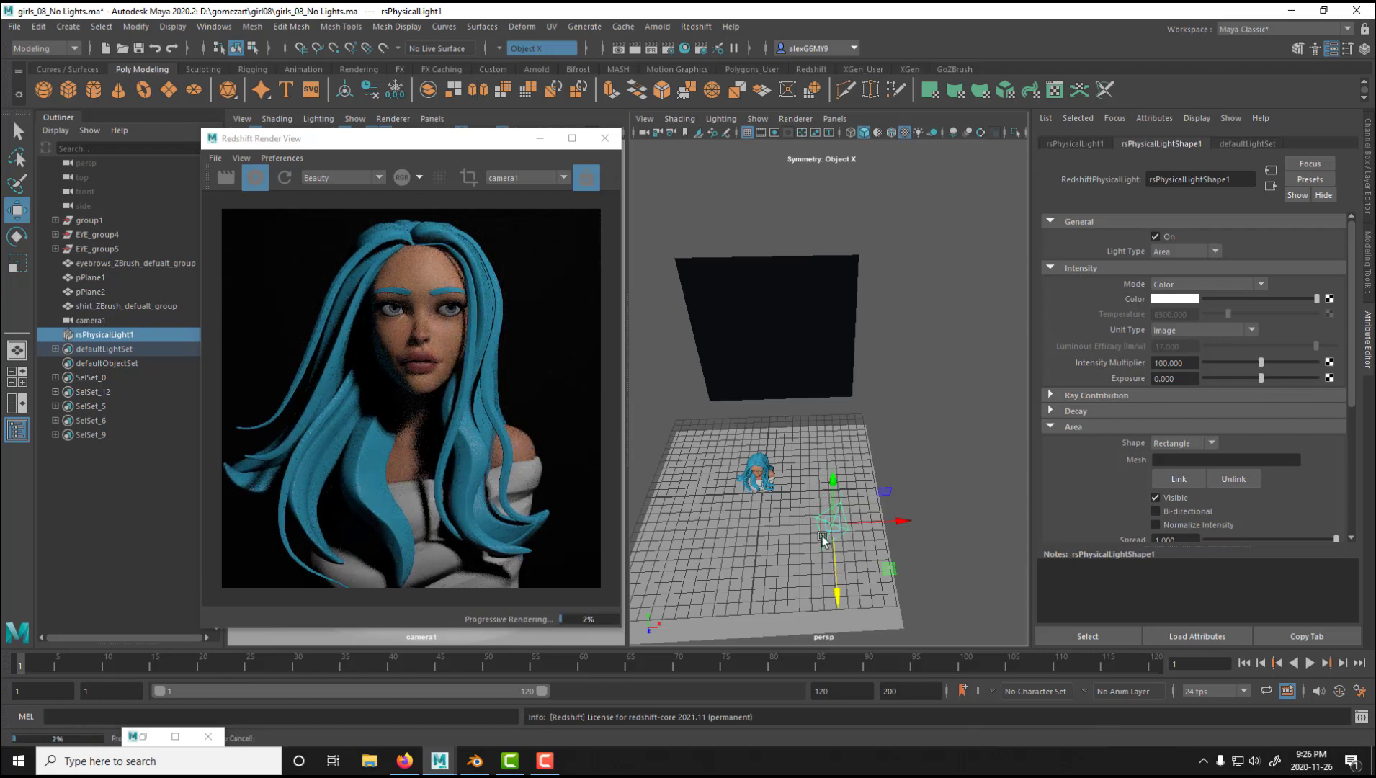
{"action": "left_click_drag", "start_coordinate": [837, 576], "coordinate": [840, 618]}
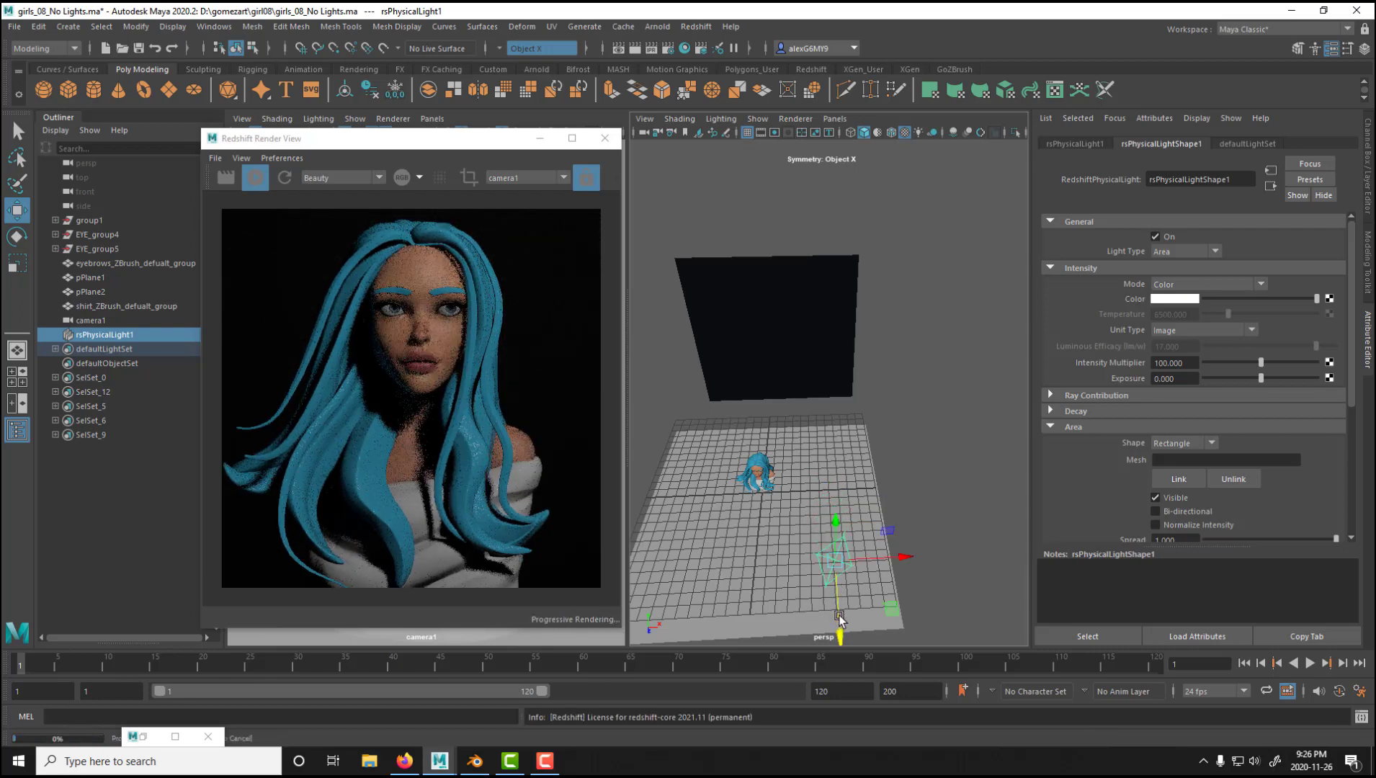
{"action": "left_click_drag", "start_coordinate": [835, 523], "coordinate": [834, 508]}
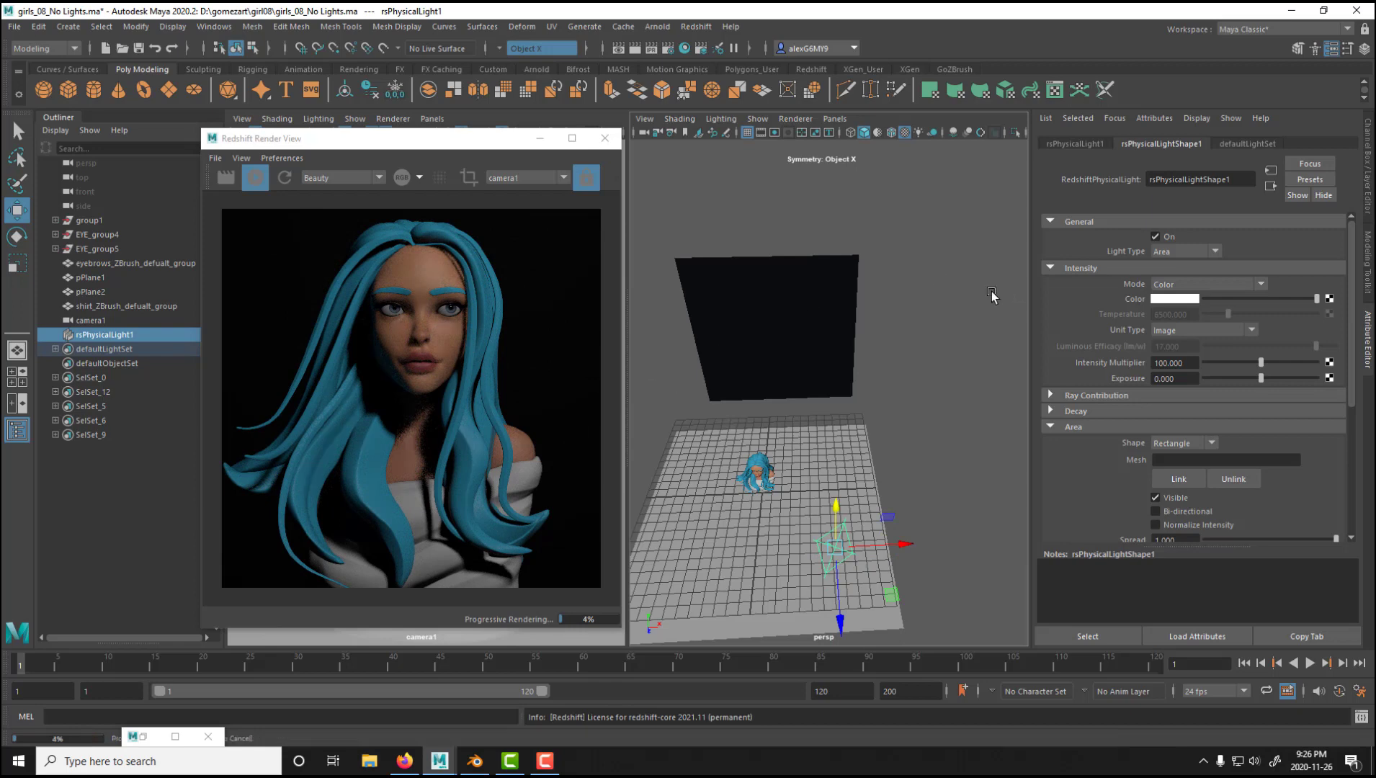
- Create a second Redshift Physical Light in the scene
{"action": "left_click_drag", "start_coordinate": [771, 334], "coordinate": [783, 387], "text": "alt"}
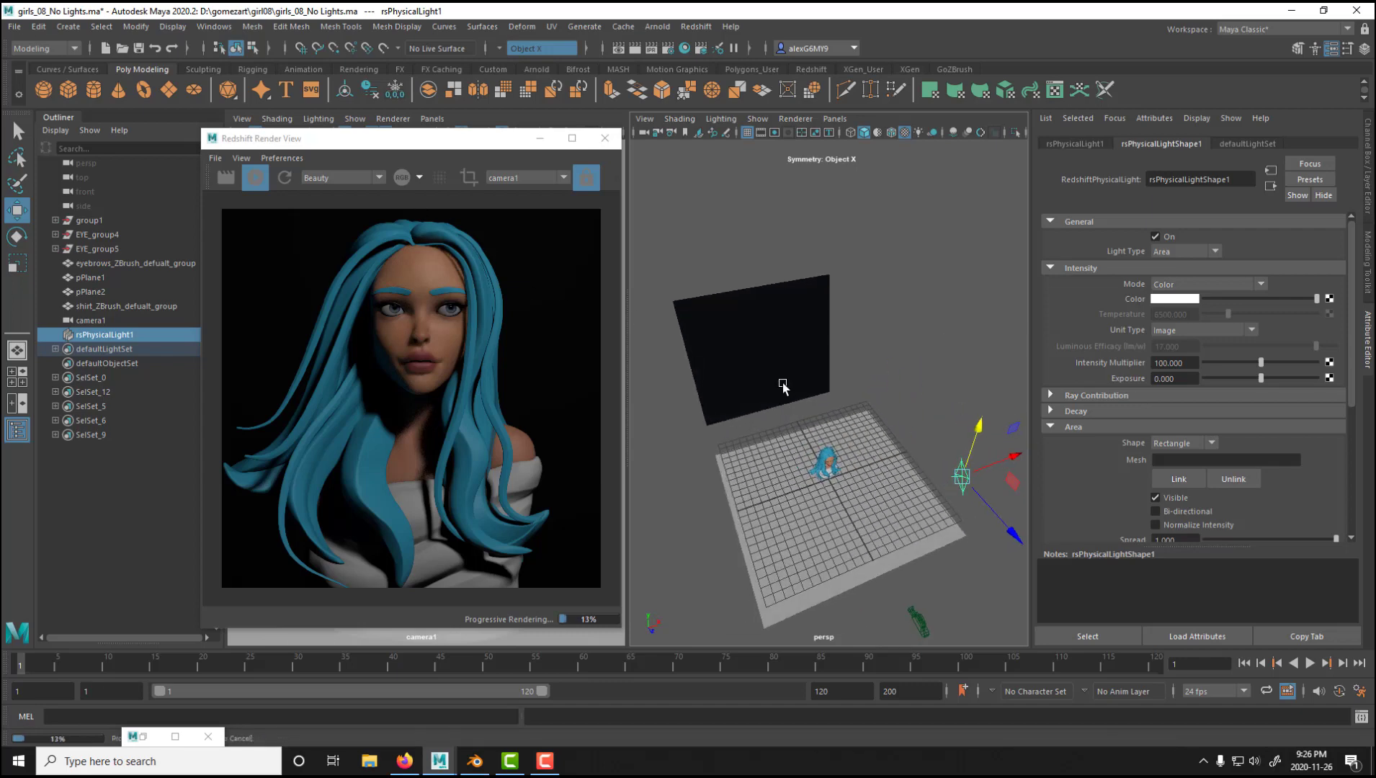
{"action": "left_click", "coordinate": [696, 25]}
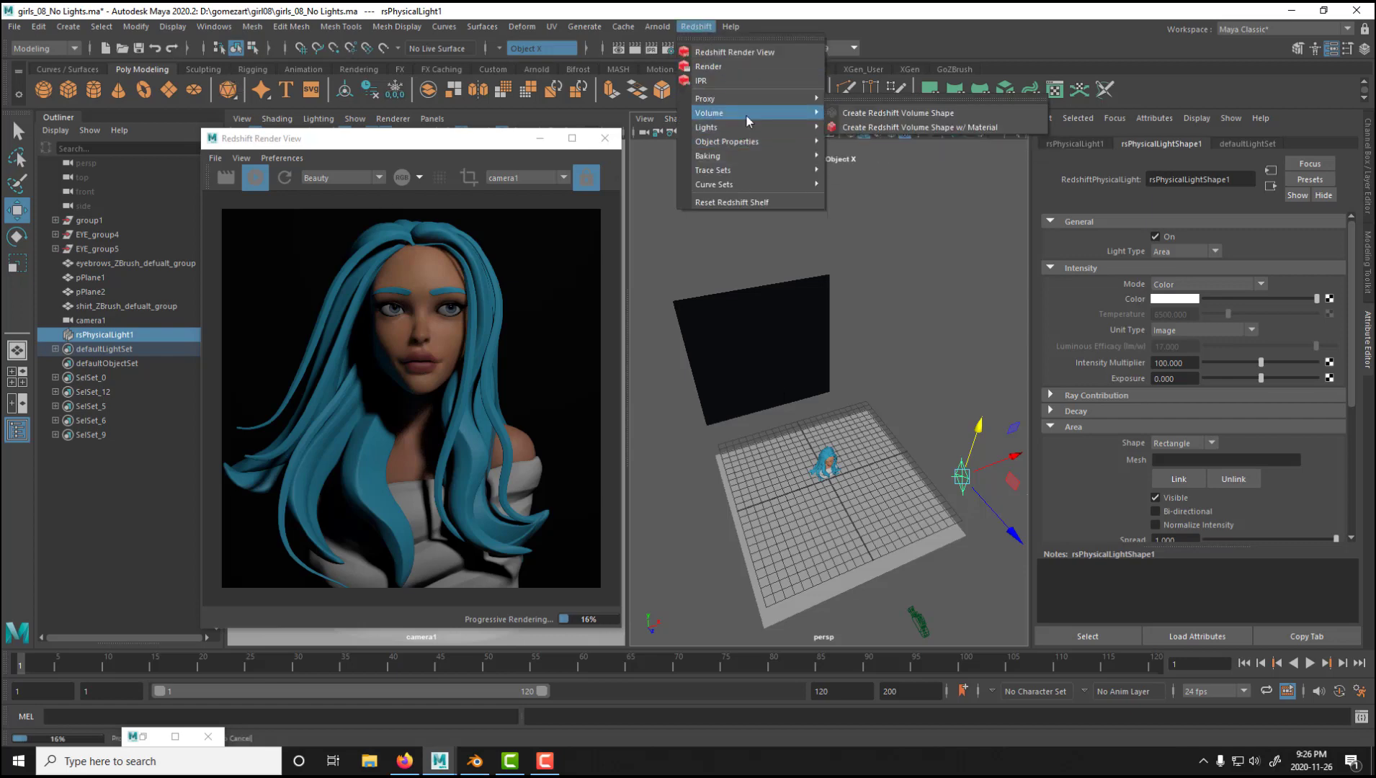
{"action": "mouse_move", "coordinate": [742, 126]}
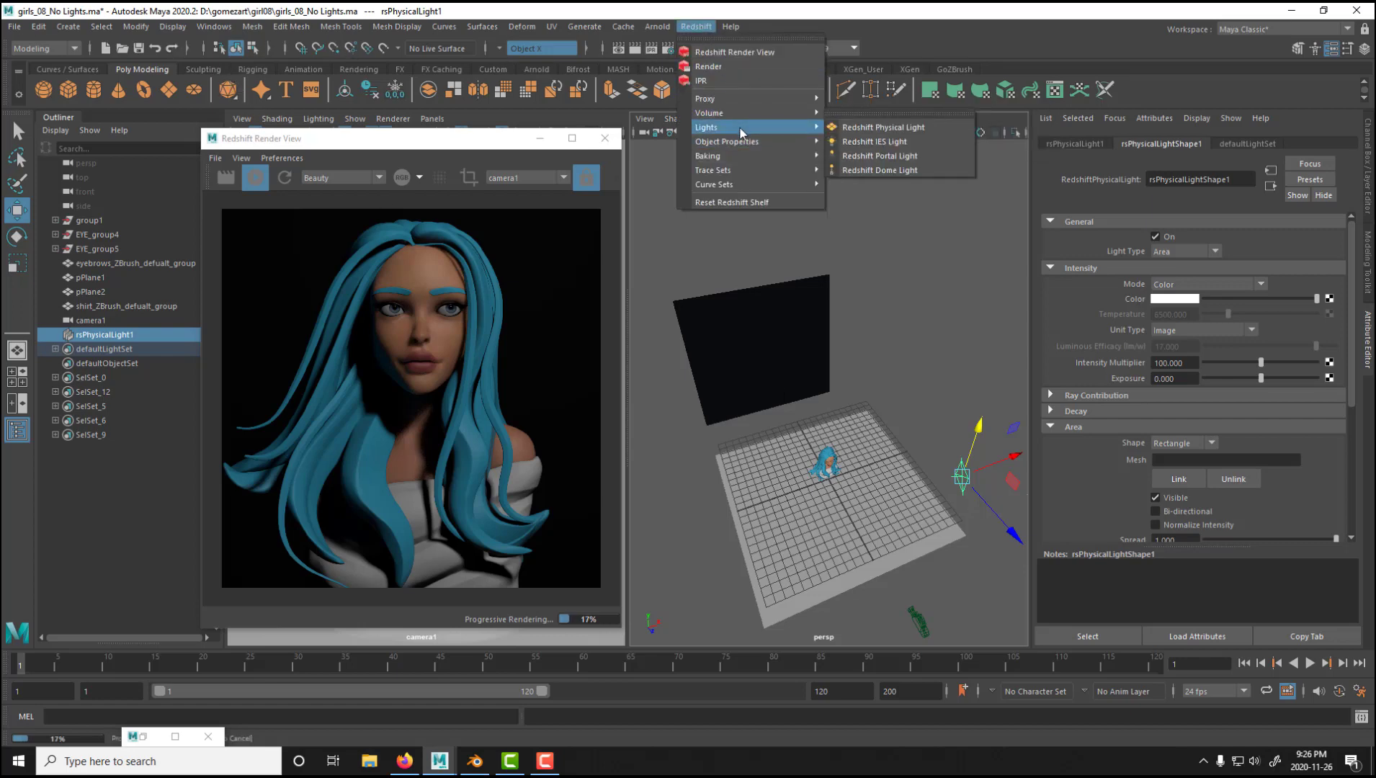
{"action": "left_click", "coordinate": [885, 127]}
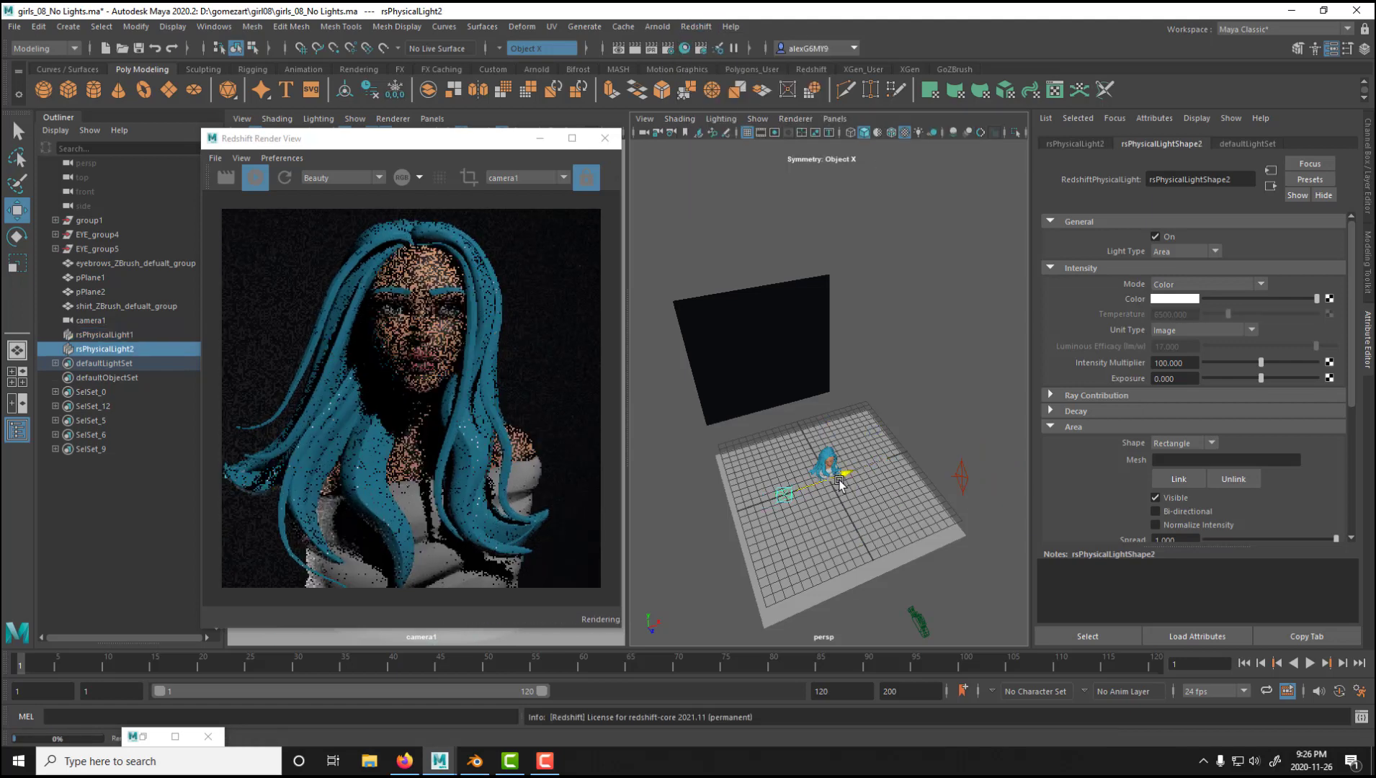
- Rotate the second area light toward the bust and move it sideways to light the darker side of the face
{"action": "left_click_drag", "start_coordinate": [771, 510], "coordinate": [864, 494], "text": "alt"}
{"action": "key", "text": "e"}
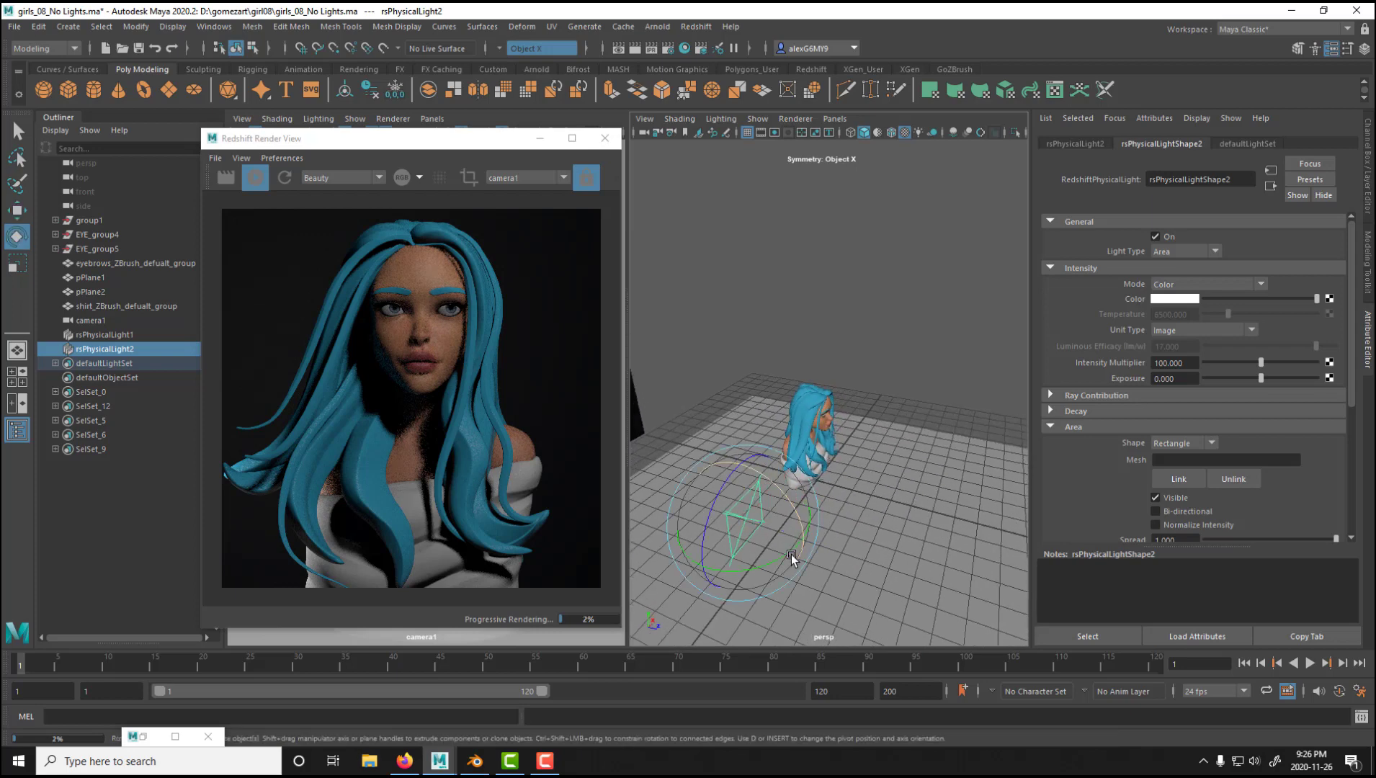
{"action": "left_click_drag", "start_coordinate": [790, 554], "coordinate": [669, 553]}
{"action": "key", "text": "w"}
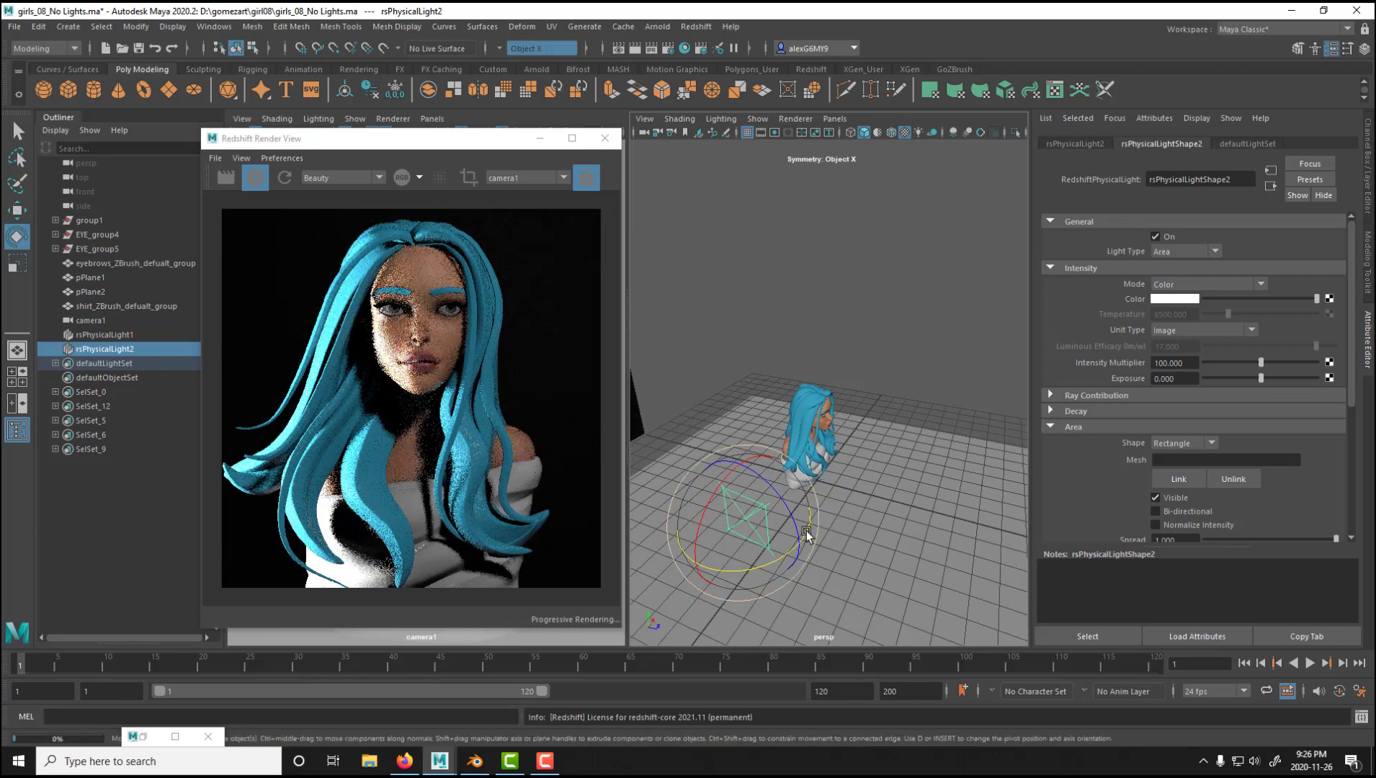
{"action": "left_click_drag", "start_coordinate": [784, 531], "coordinate": [842, 549]}
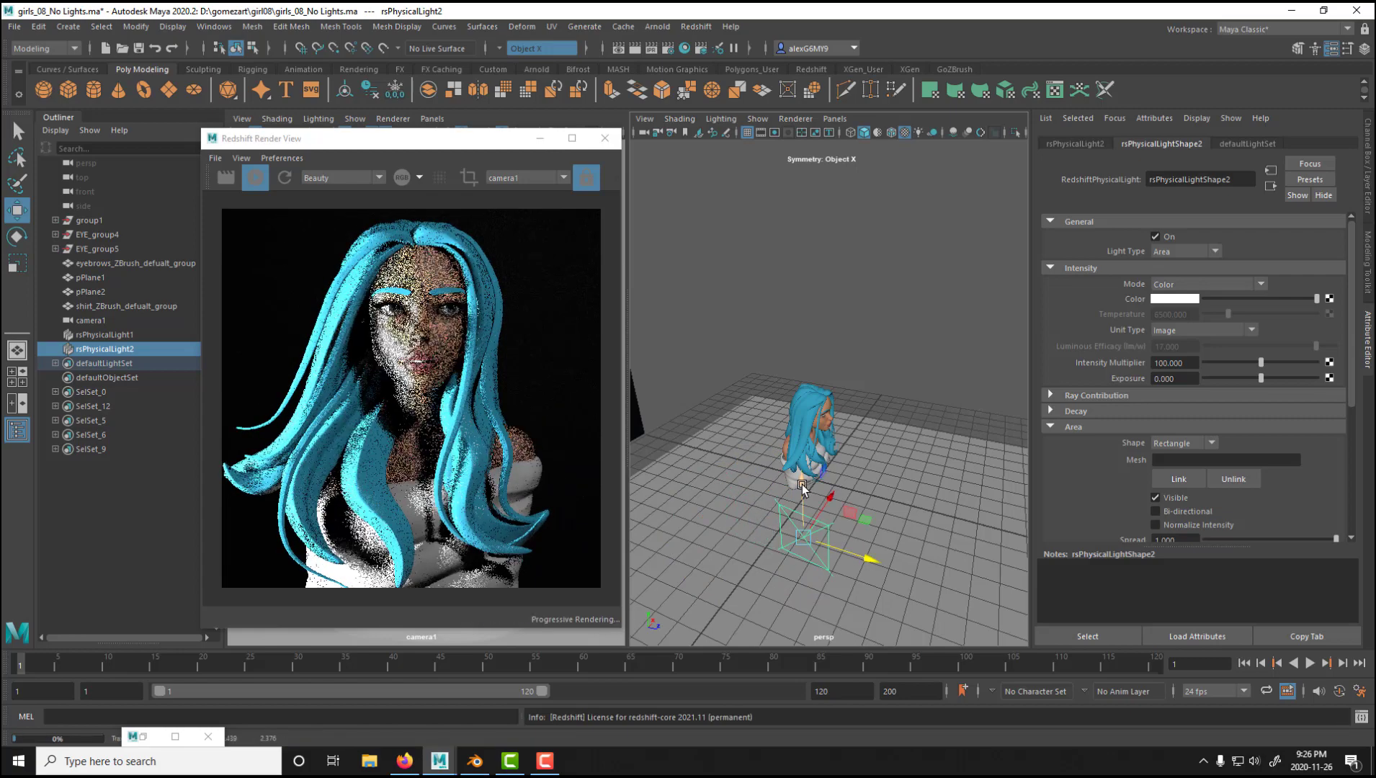
- Resize the second area light beside the bust with the Scale tool
{"action": "left_click_drag", "start_coordinate": [802, 488], "coordinate": [880, 500], "text": "alt"}
{"action": "key", "text": "r"}
{"action": "left_click_drag", "start_coordinate": [797, 471], "coordinate": [724, 486]}
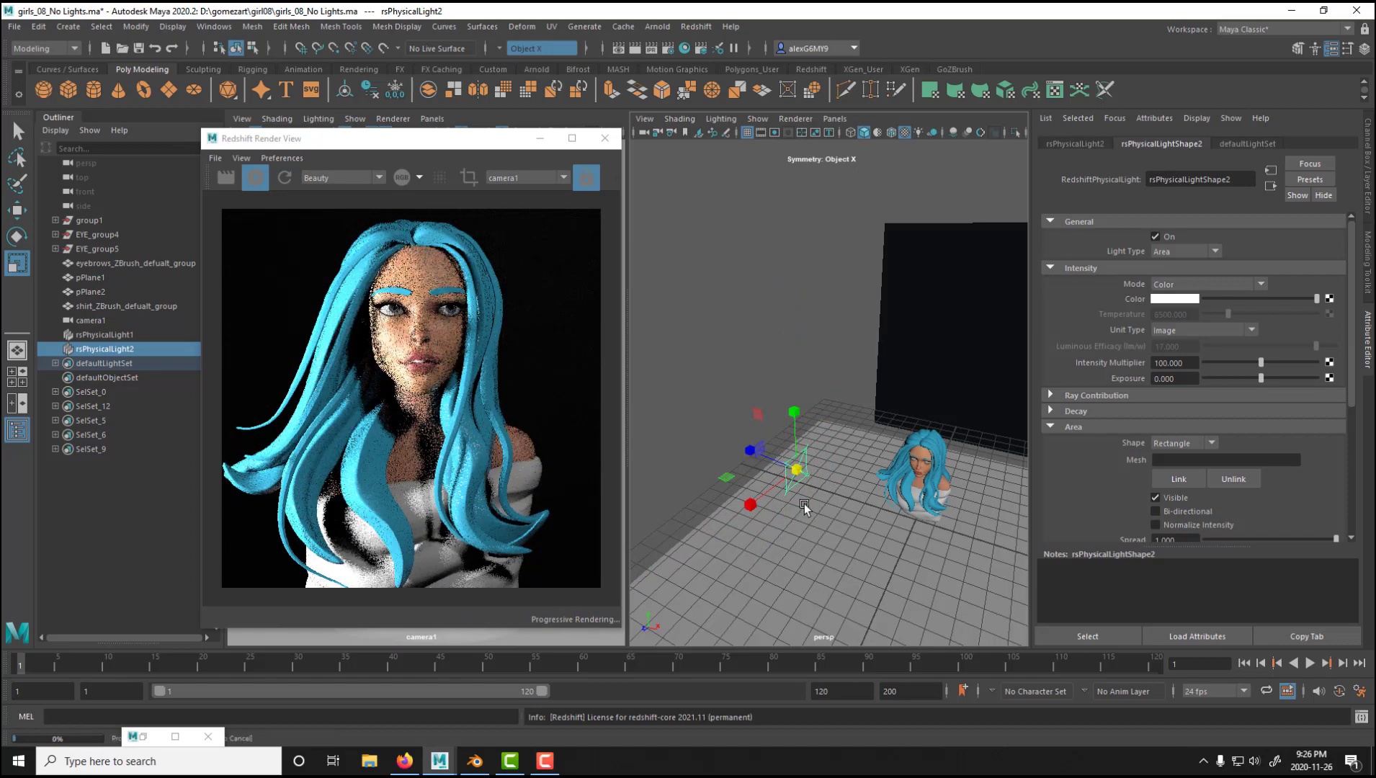
{"action": "left_click_drag", "start_coordinate": [791, 481], "coordinate": [817, 503], "text": "alt"}
{"action": "key", "text": "e"}
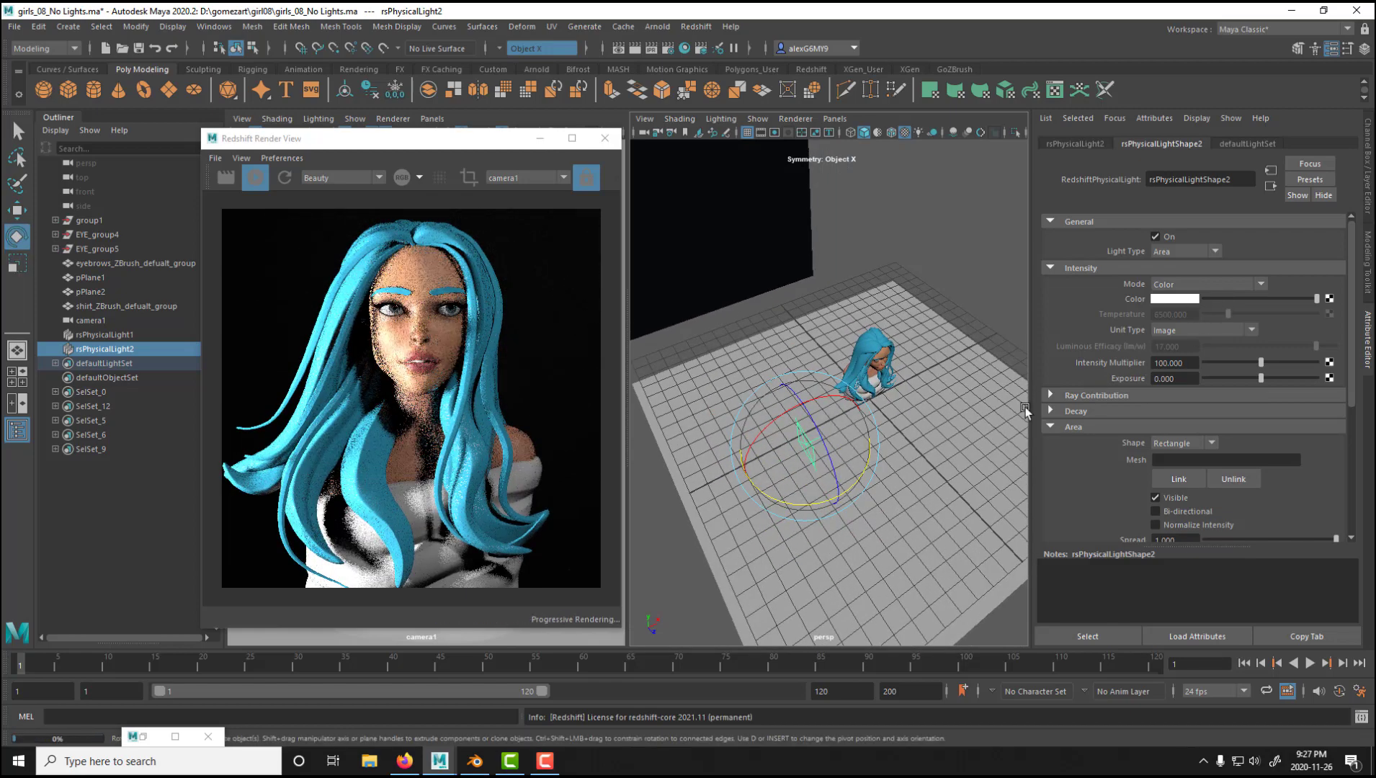
- Set the second area light's intensity multiplier to 20
{"action": "scroll", "coordinate": [823, 451], "scroll_direction": "down", "scroll_amount": 3}
{"action": "middle_click_drag", "start_coordinate": [838, 428], "coordinate": [786, 435], "text": "alt"}
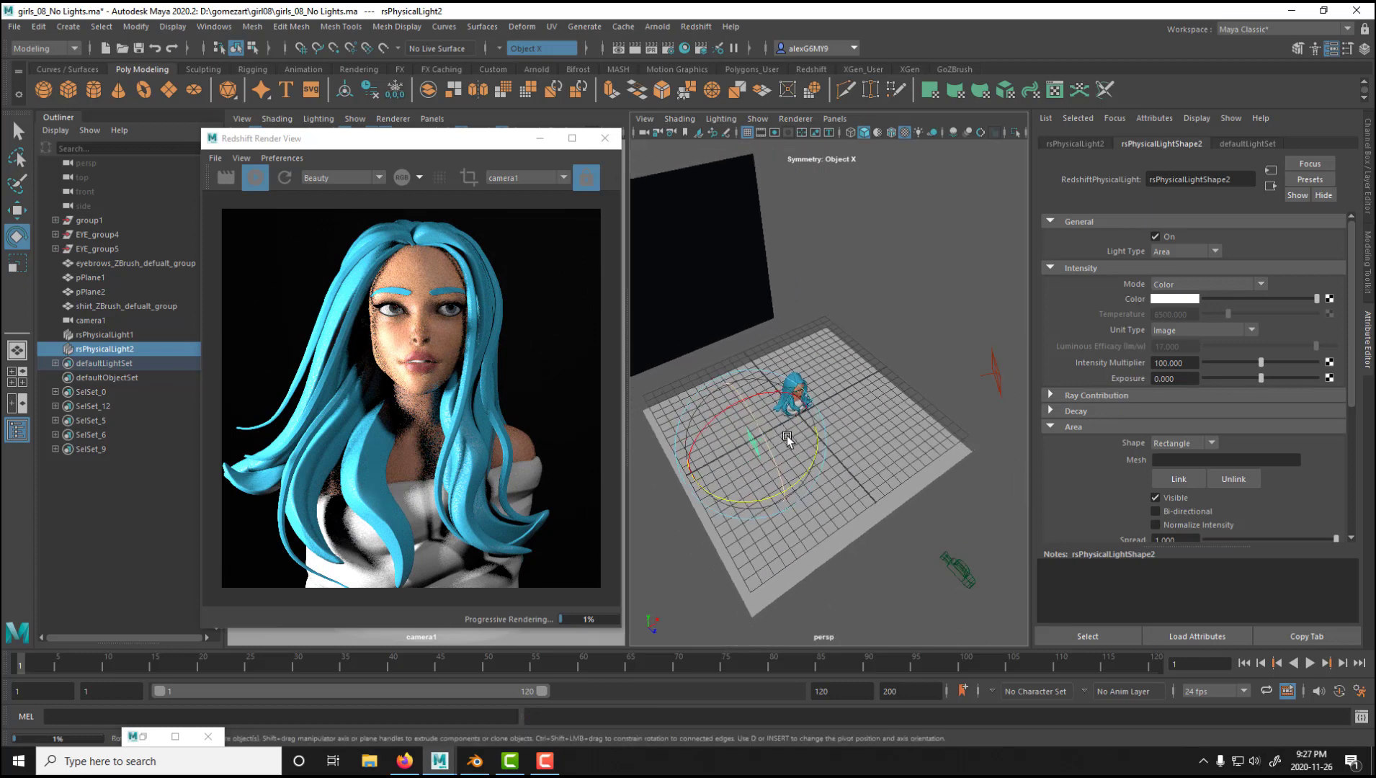
{"action": "left_click_drag", "start_coordinate": [787, 435], "coordinate": [885, 391], "text": "alt"}
{"action": "left_click", "coordinate": [992, 322]}
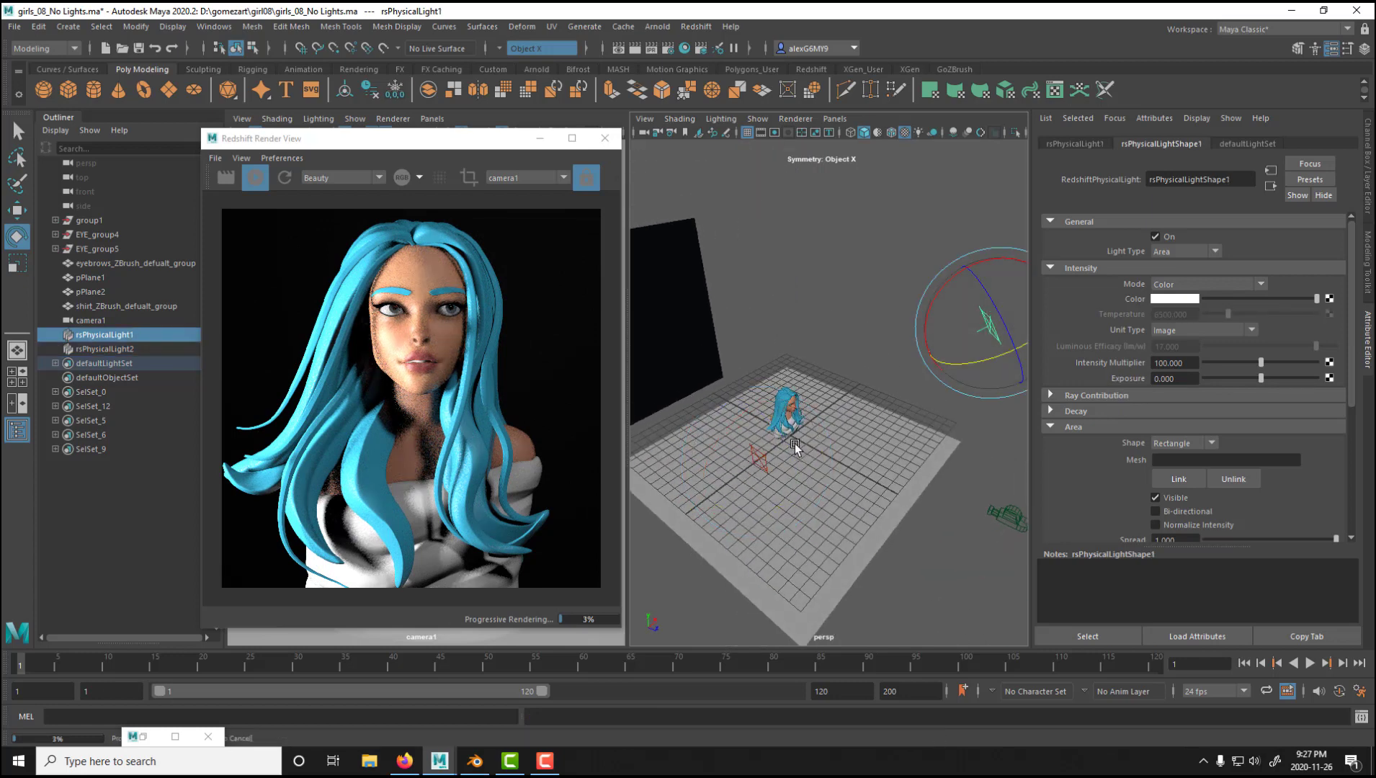
{"action": "left_click", "coordinate": [764, 460]}
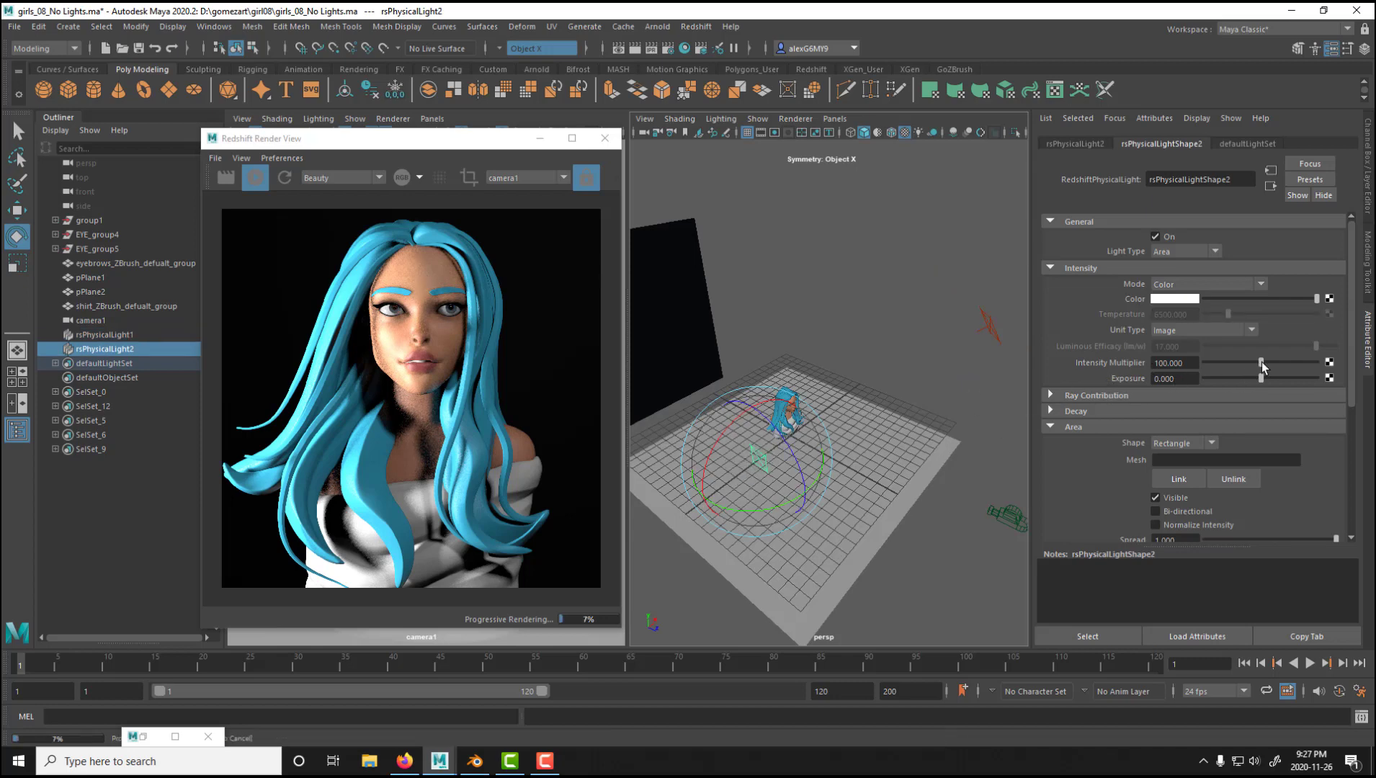
{"action": "left_click_drag", "start_coordinate": [1260, 361], "coordinate": [1221, 363]}
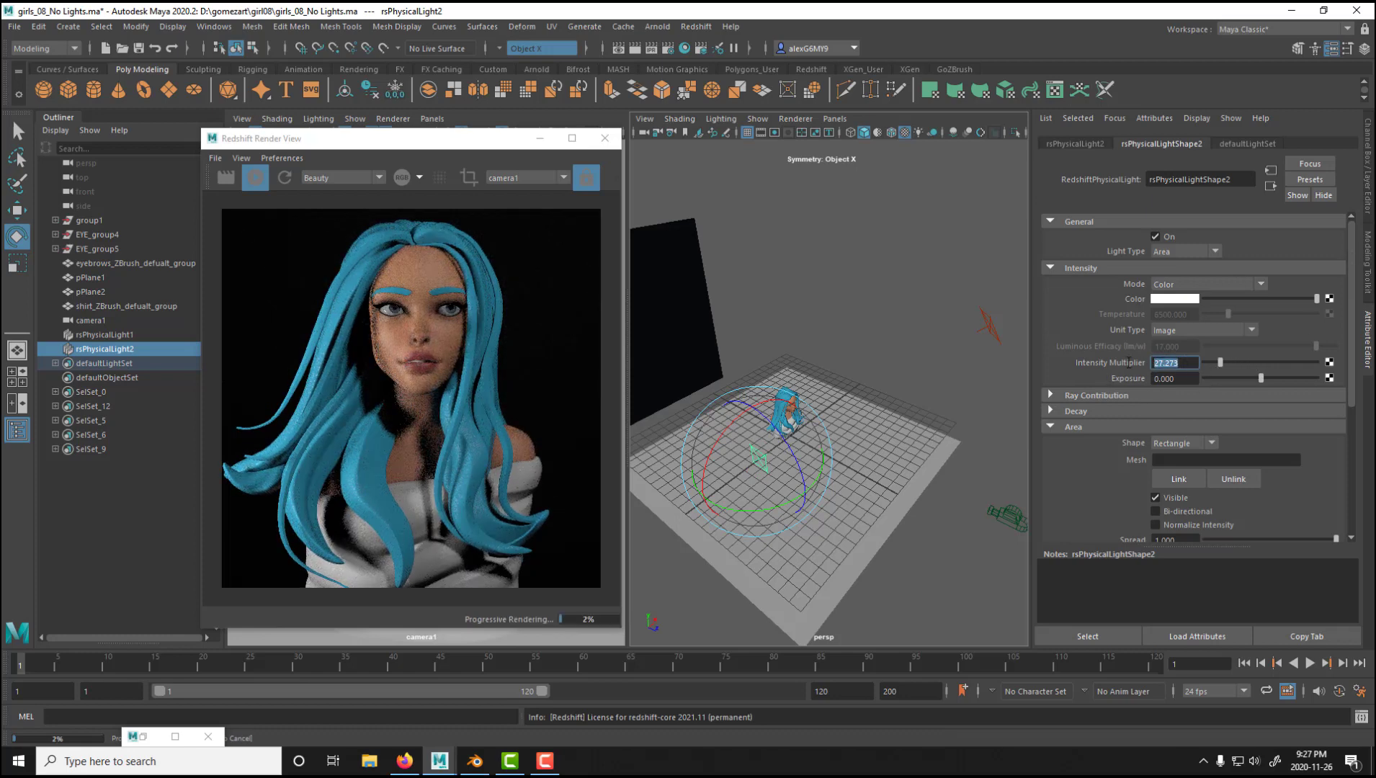
{"action": "key", "text": "Return"}
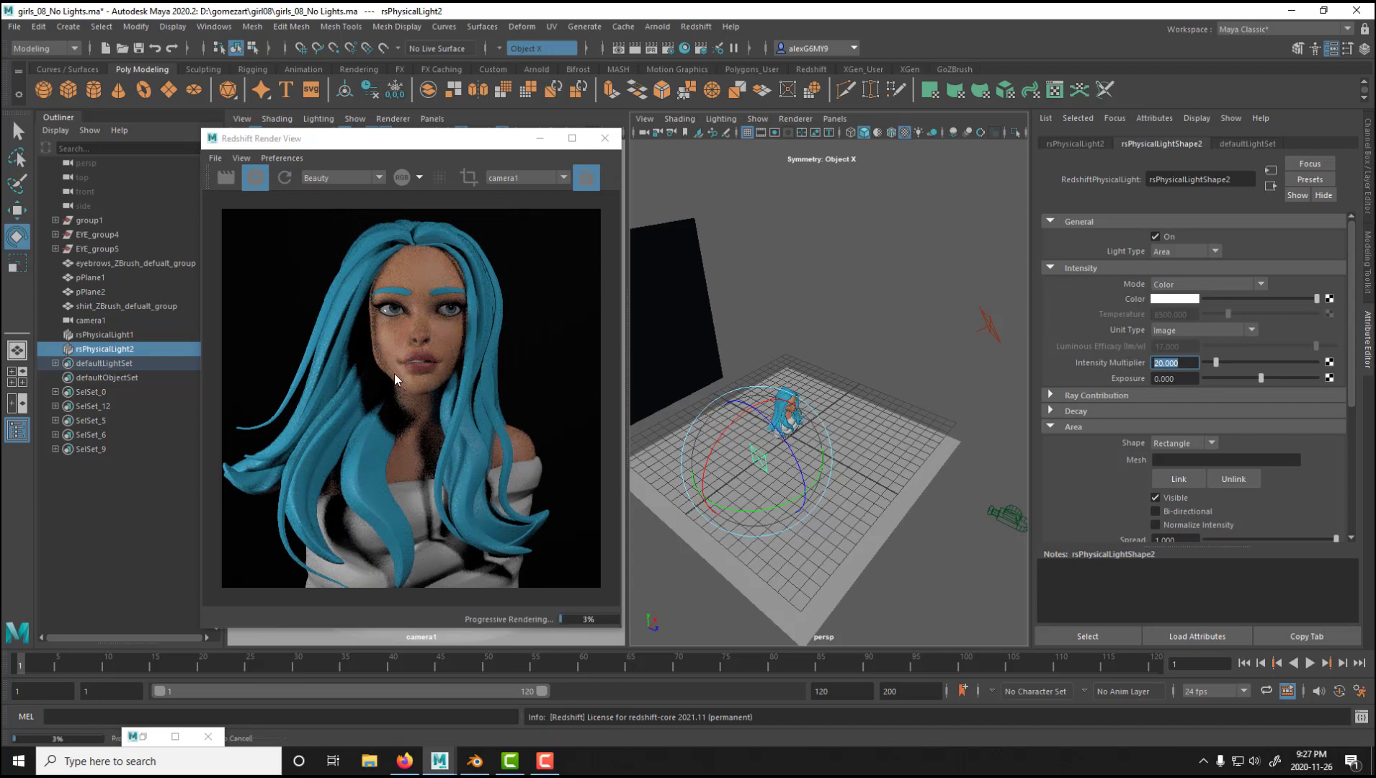
- Fine-tune the second area light's position and rotation to soften the fill on the bust's face
{"action": "left_click_drag", "start_coordinate": [829, 476], "coordinate": [795, 517], "text": "alt"}
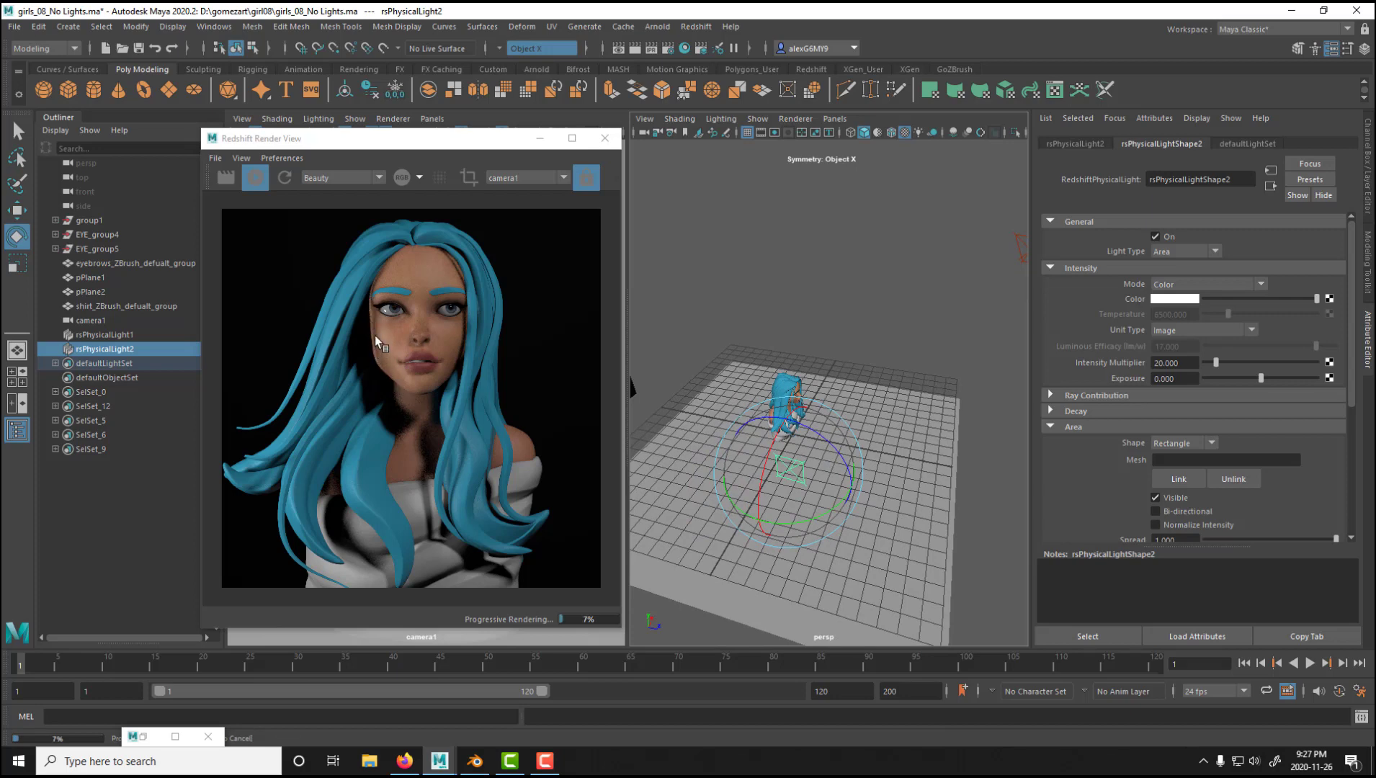
{"action": "scroll", "coordinate": [843, 454], "scroll_direction": "down", "scroll_amount": 2}
{"action": "left_click_drag", "start_coordinate": [1009, 454], "coordinate": [724, 466], "text": "alt"}
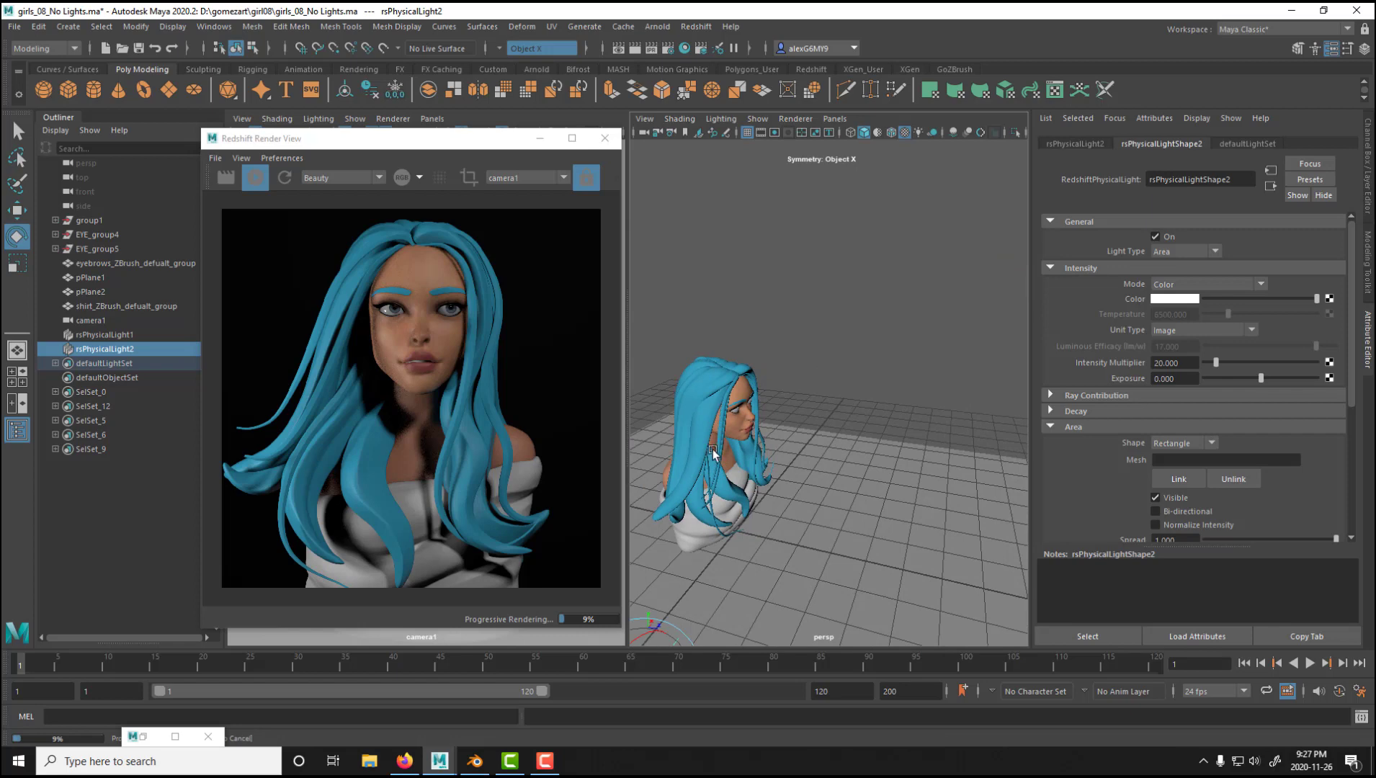
{"action": "scroll", "coordinate": [814, 465], "scroll_direction": "down", "scroll_amount": 4}
{"action": "left_click_drag", "start_coordinate": [814, 466], "coordinate": [825, 517], "text": "alt"}
{"action": "scroll", "coordinate": [782, 506], "scroll_direction": "down", "scroll_amount": 2}
{"action": "key", "text": "w"}
{"action": "key", "text": "e"}
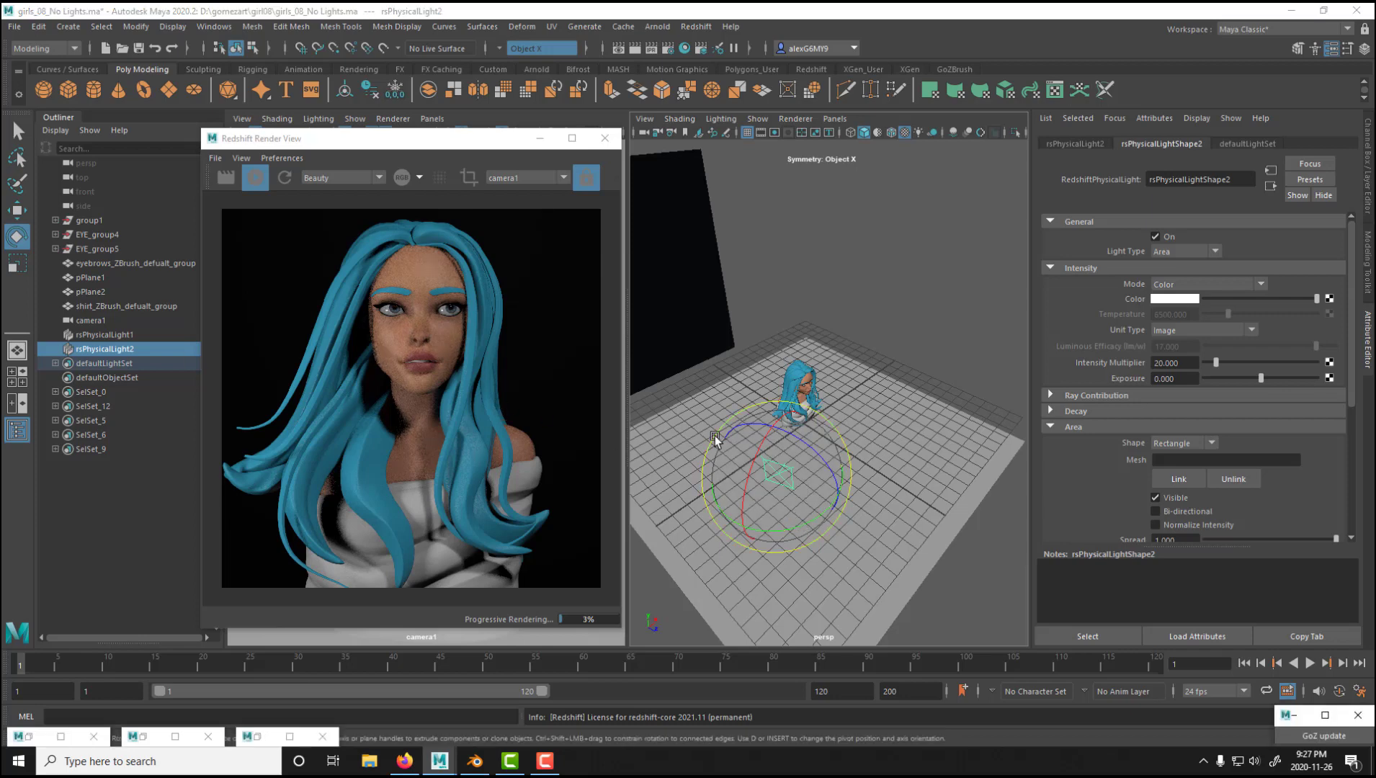
{"action": "mouse_move", "coordinate": [816, 443]}
{"action": "left_mouse_down", "text": "alt"}
{"action": "mouse_move", "coordinate": [822, 458]}
{"action": "mouse_move", "coordinate": [812, 451]}
{"action": "left_mouse_up", "text": "alt"}
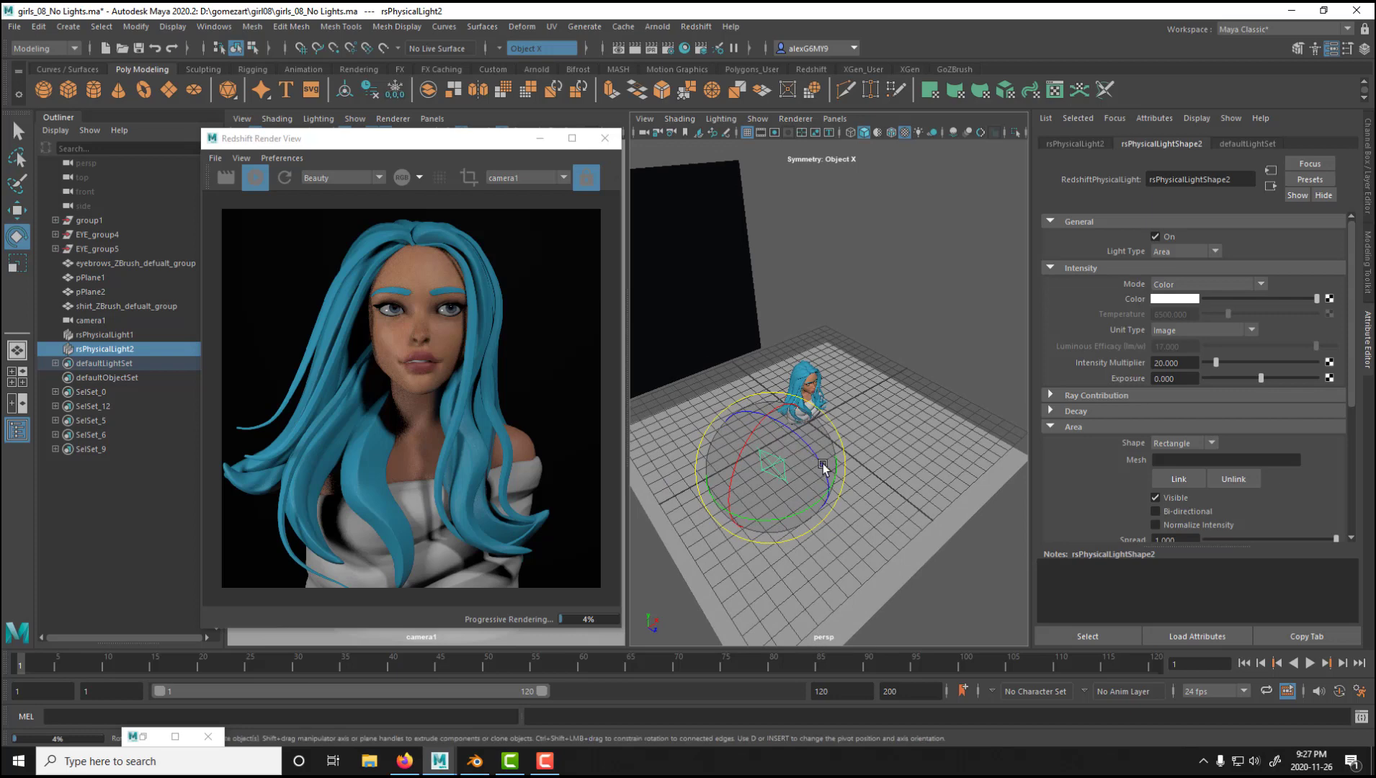
{"action": "left_click_drag", "start_coordinate": [823, 463], "coordinate": [854, 529], "text": "alt"}
{"action": "key", "text": "w"}
{"action": "key", "text": "e"}
{"action": "left_click_drag", "start_coordinate": [833, 445], "coordinate": [869, 448], "text": "alt"}
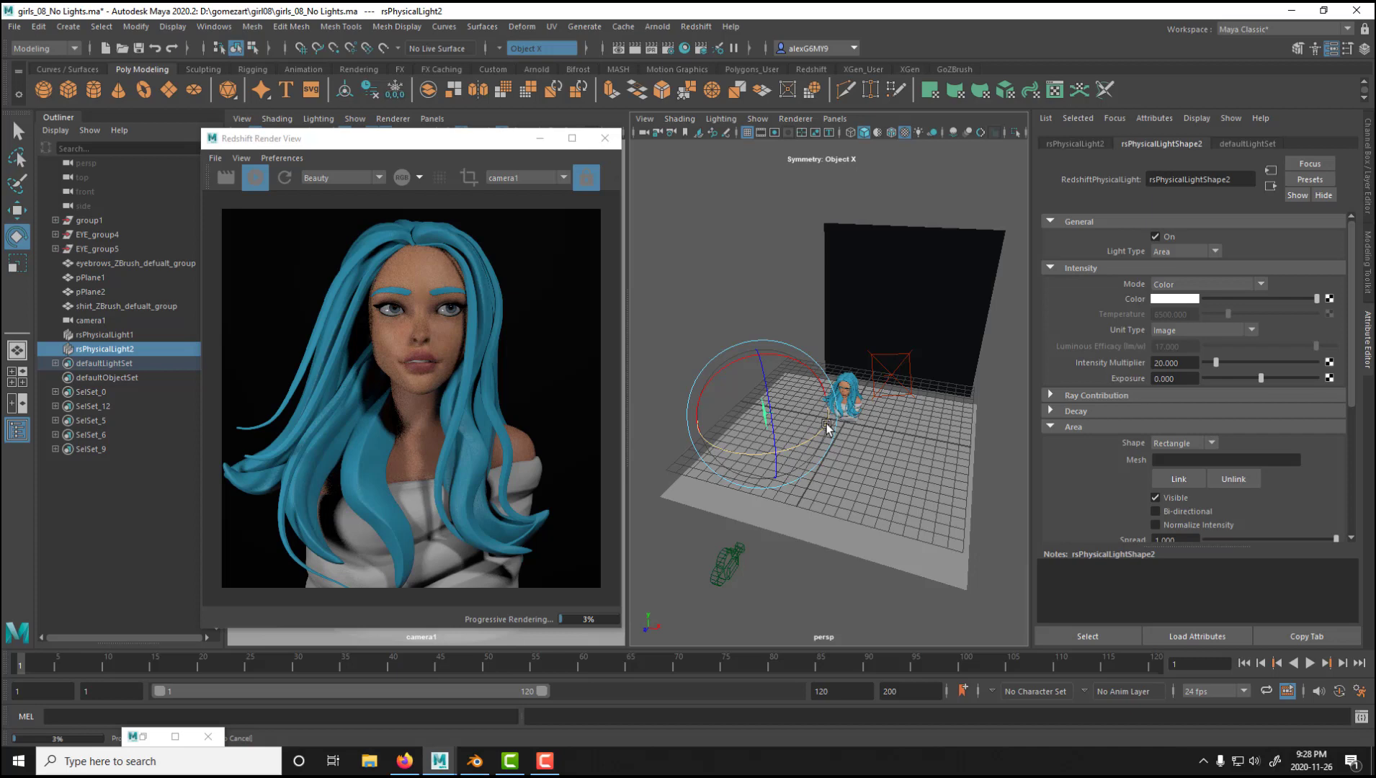
- Check the first area light's intensity settings and re-enter 20 as the second light's intensity multiplier
{"action": "left_click_drag", "start_coordinate": [827, 426], "coordinate": [775, 454], "text": "alt"}
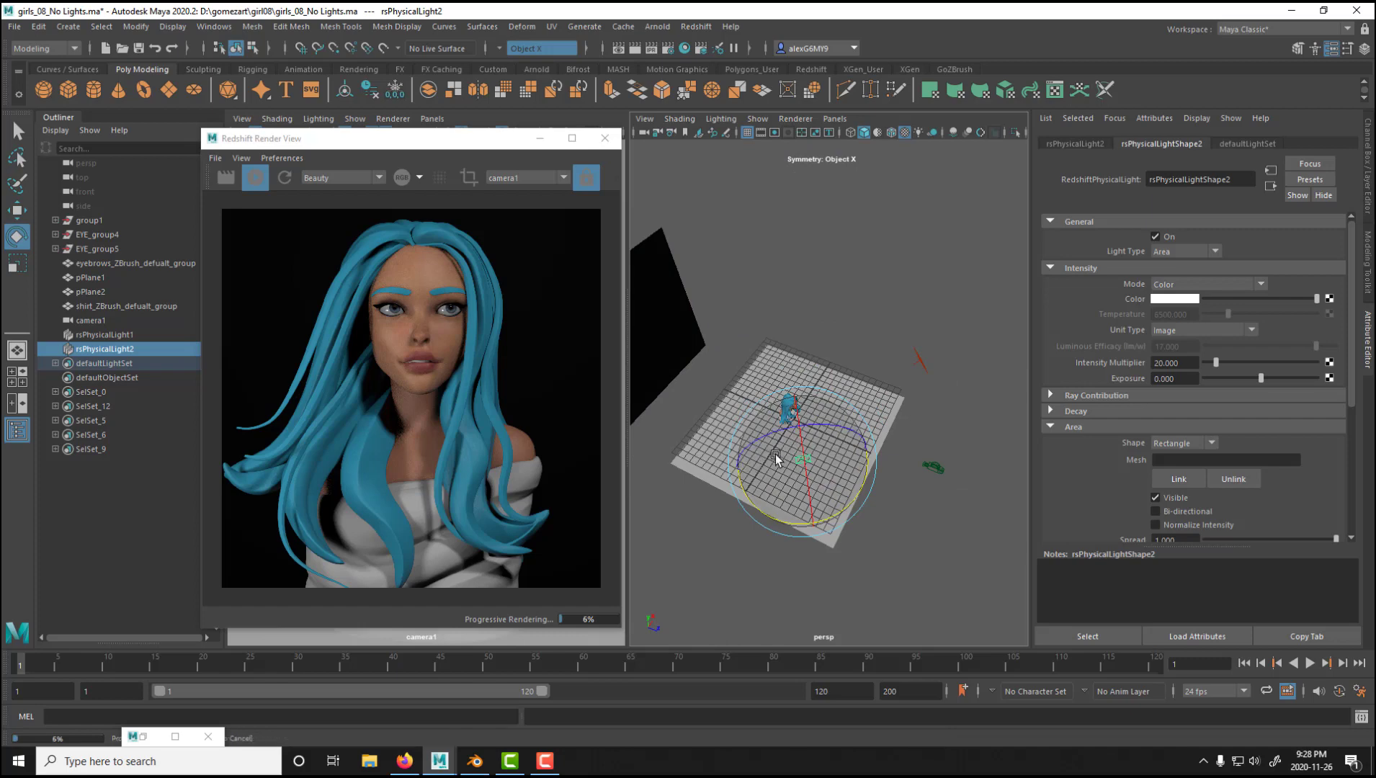
{"action": "left_click_drag", "start_coordinate": [730, 412], "coordinate": [882, 418], "text": "alt"}
{"action": "scroll", "coordinate": [882, 418], "scroll_direction": "down", "scroll_amount": 3}
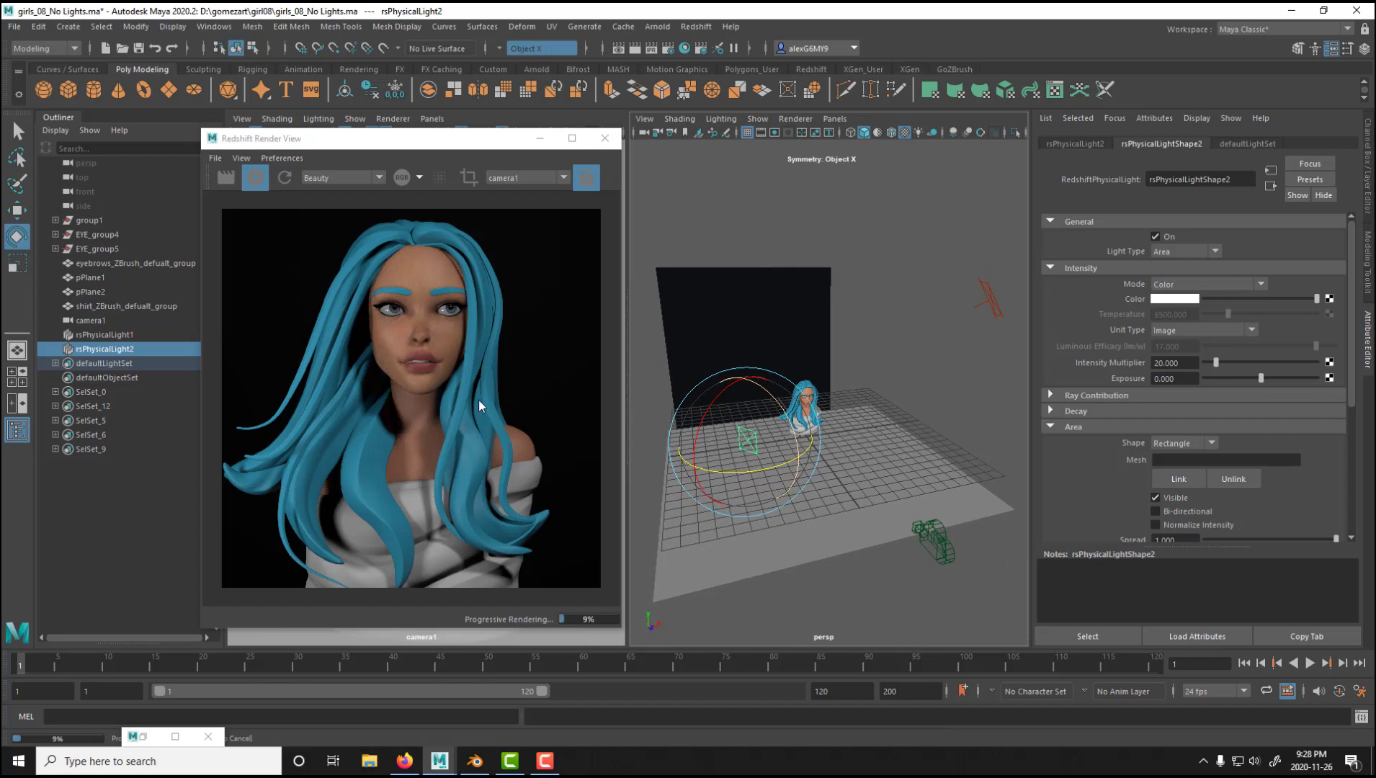
{"action": "scroll", "coordinate": [771, 393], "scroll_direction": "down", "scroll_amount": 3}
{"action": "left_click_drag", "start_coordinate": [814, 396], "coordinate": [780, 420], "text": "alt"}
{"action": "scroll", "coordinate": [825, 422], "scroll_direction": "up", "scroll_amount": 3}
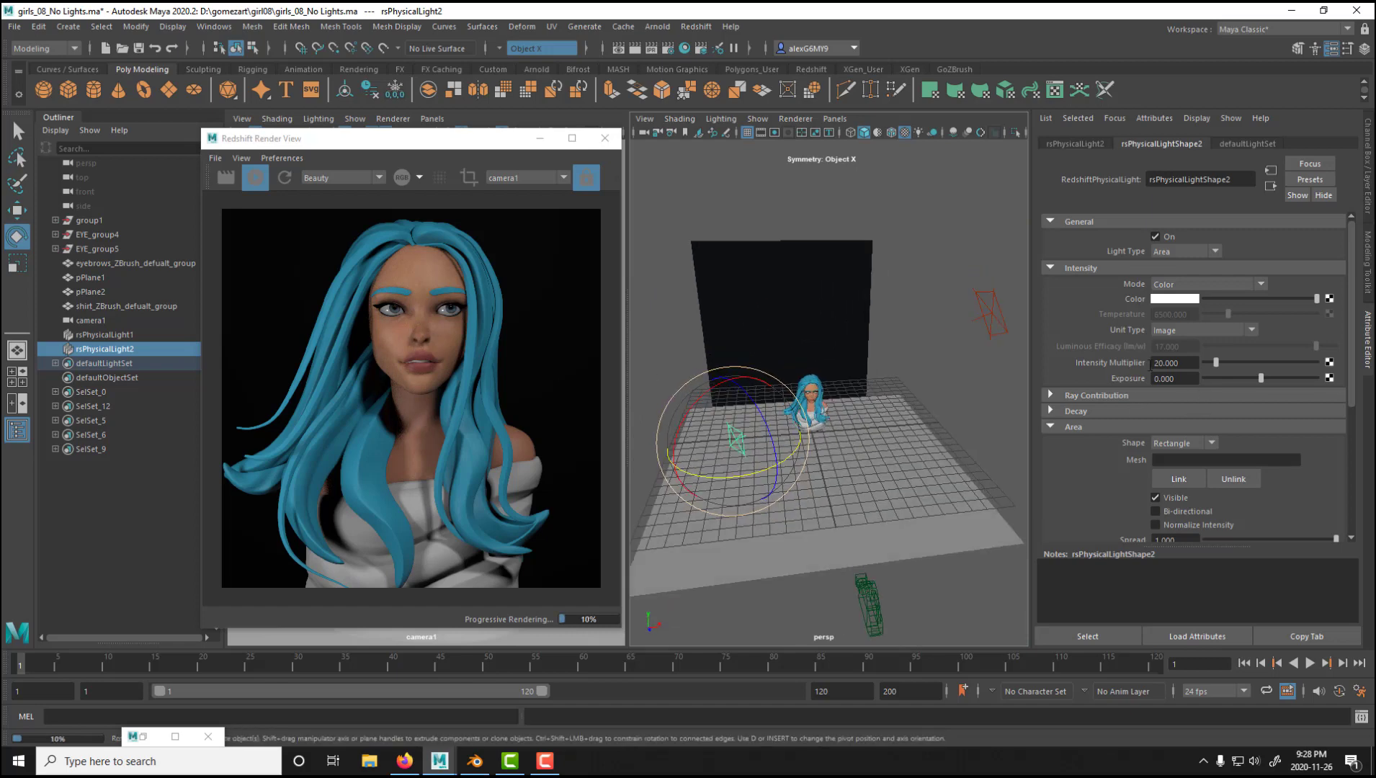
{"action": "left_click", "coordinate": [997, 334]}
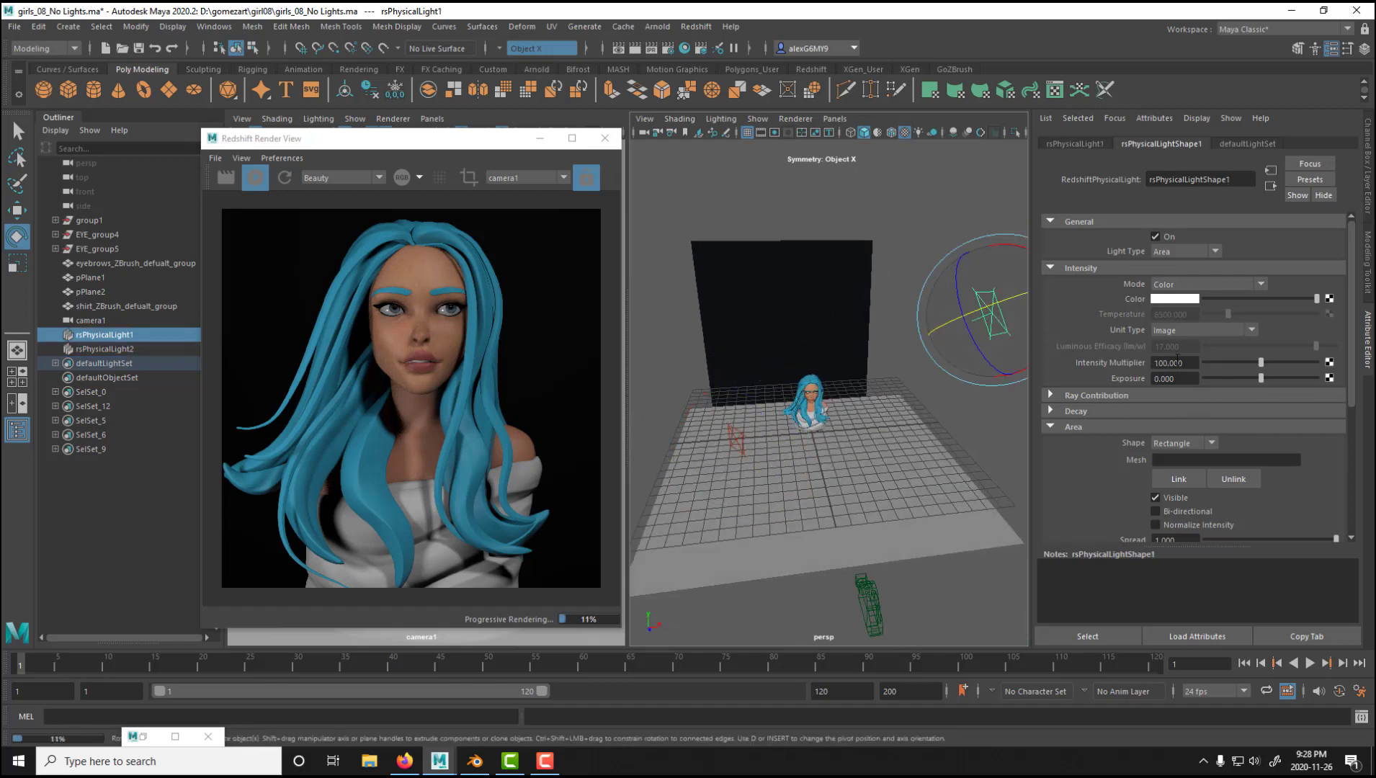
{"action": "left_click", "coordinate": [749, 435]}
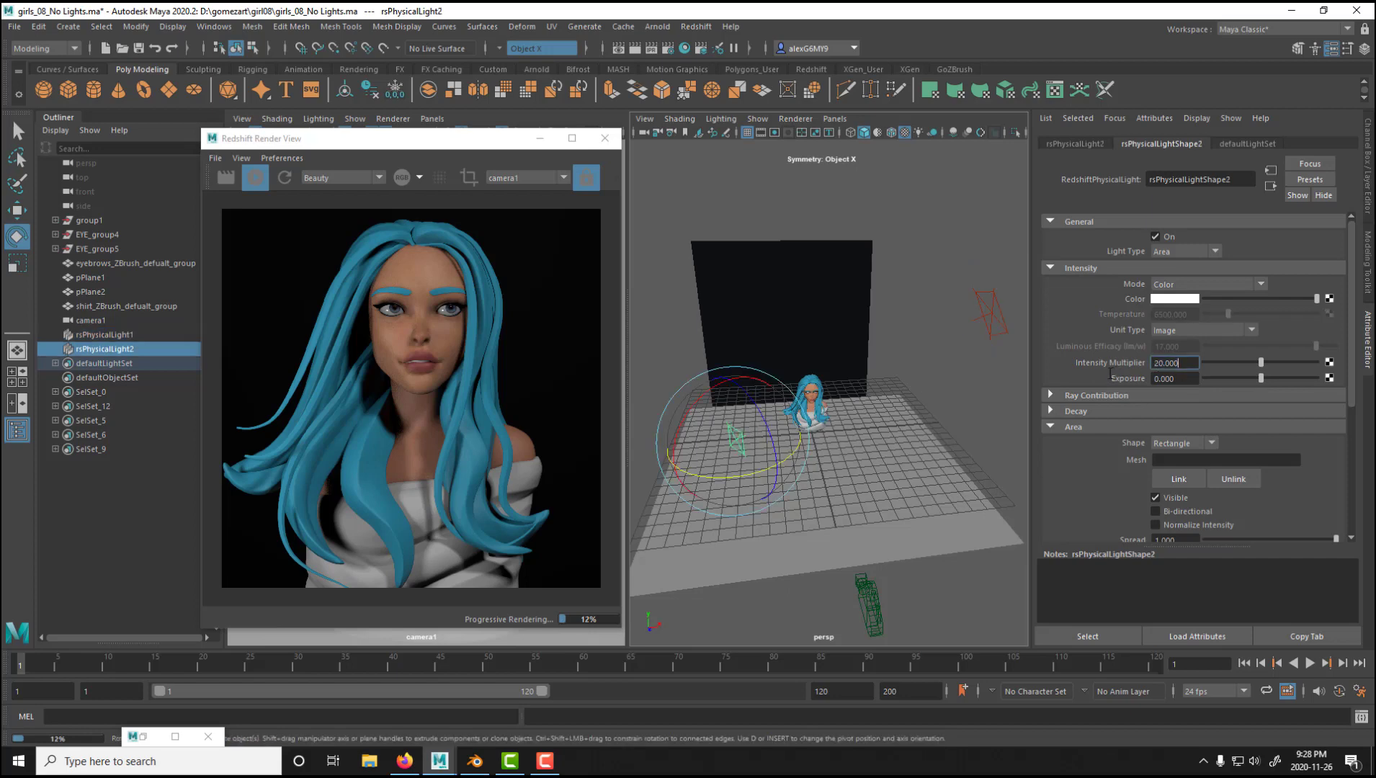
{"action": "key", "text": "Return"}
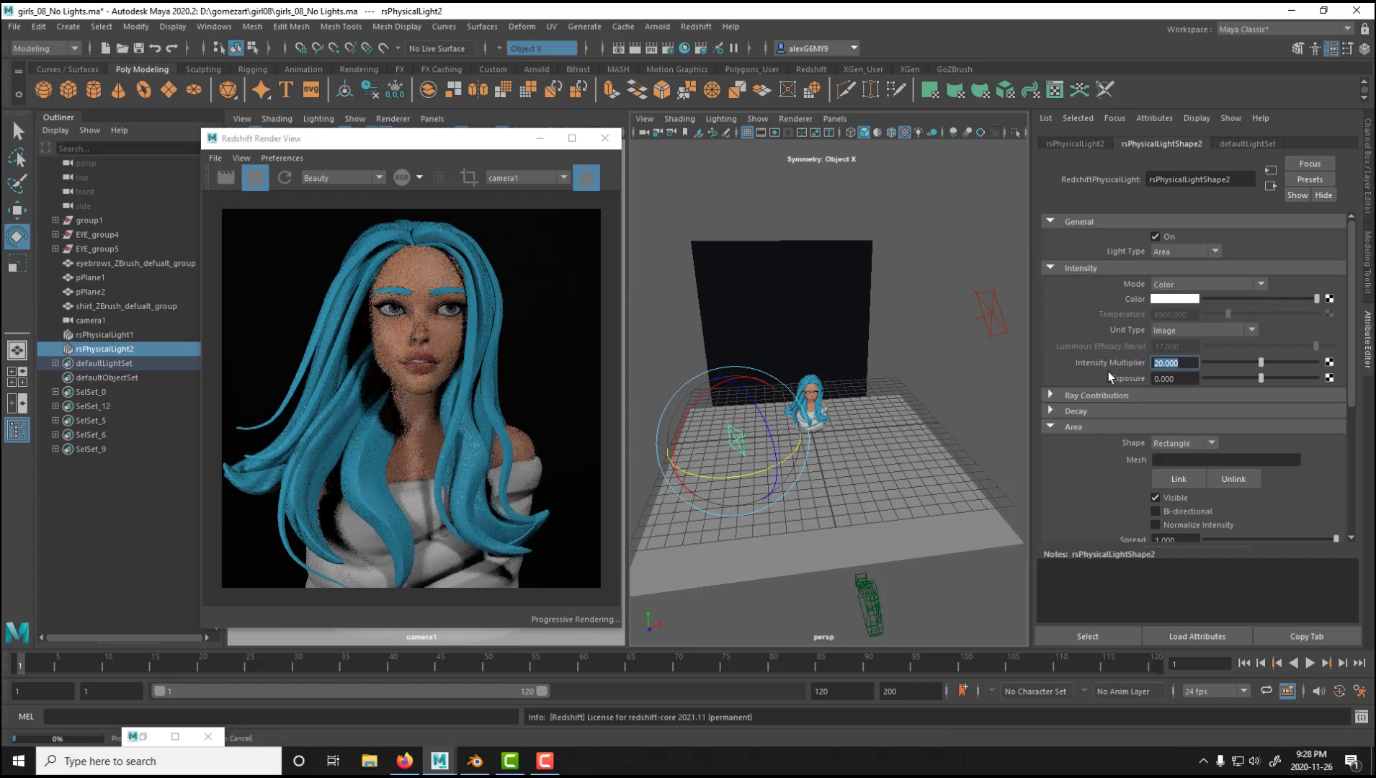
- Set the first area light's intensity multiplier to 80
{"action": "left_click", "coordinate": [986, 323]}
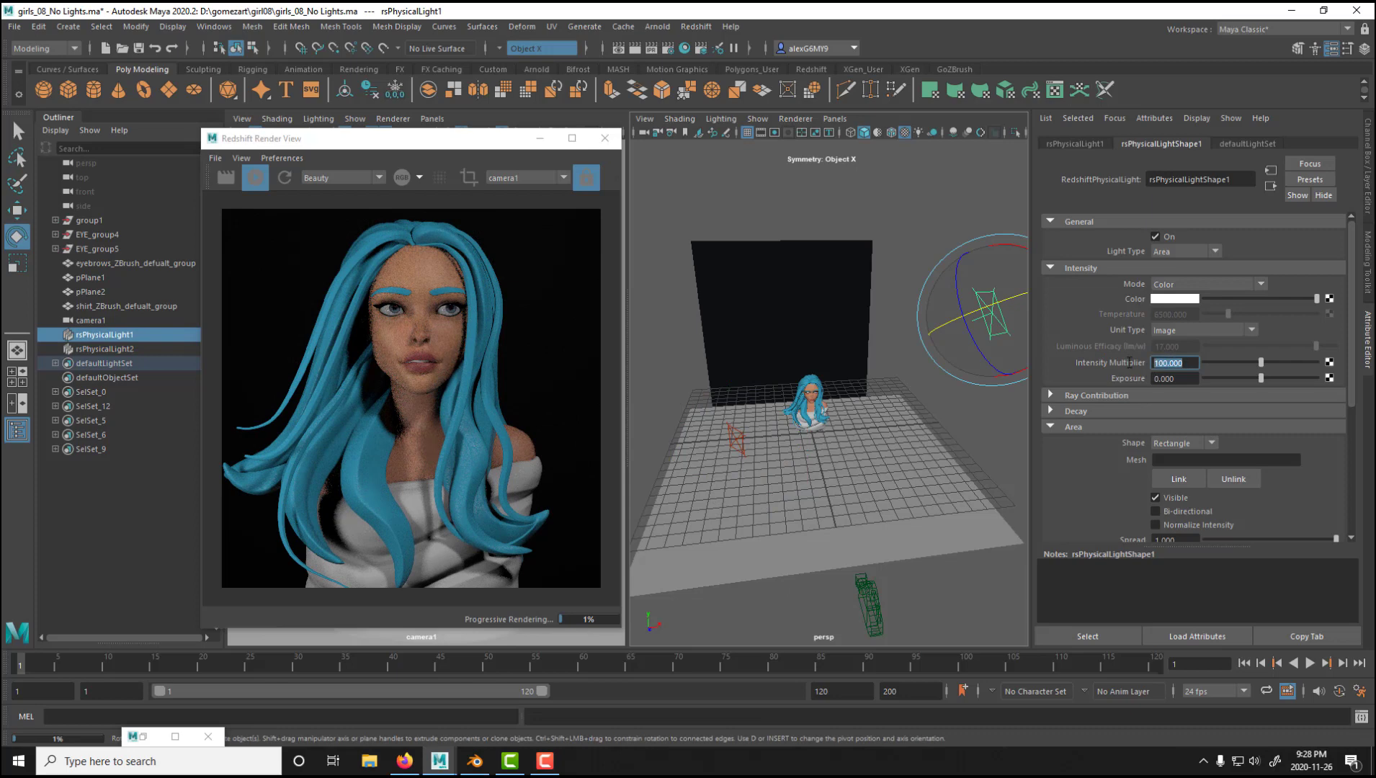
{"action": "type", "text": "80"}
{"action": "key", "text": "Return"}
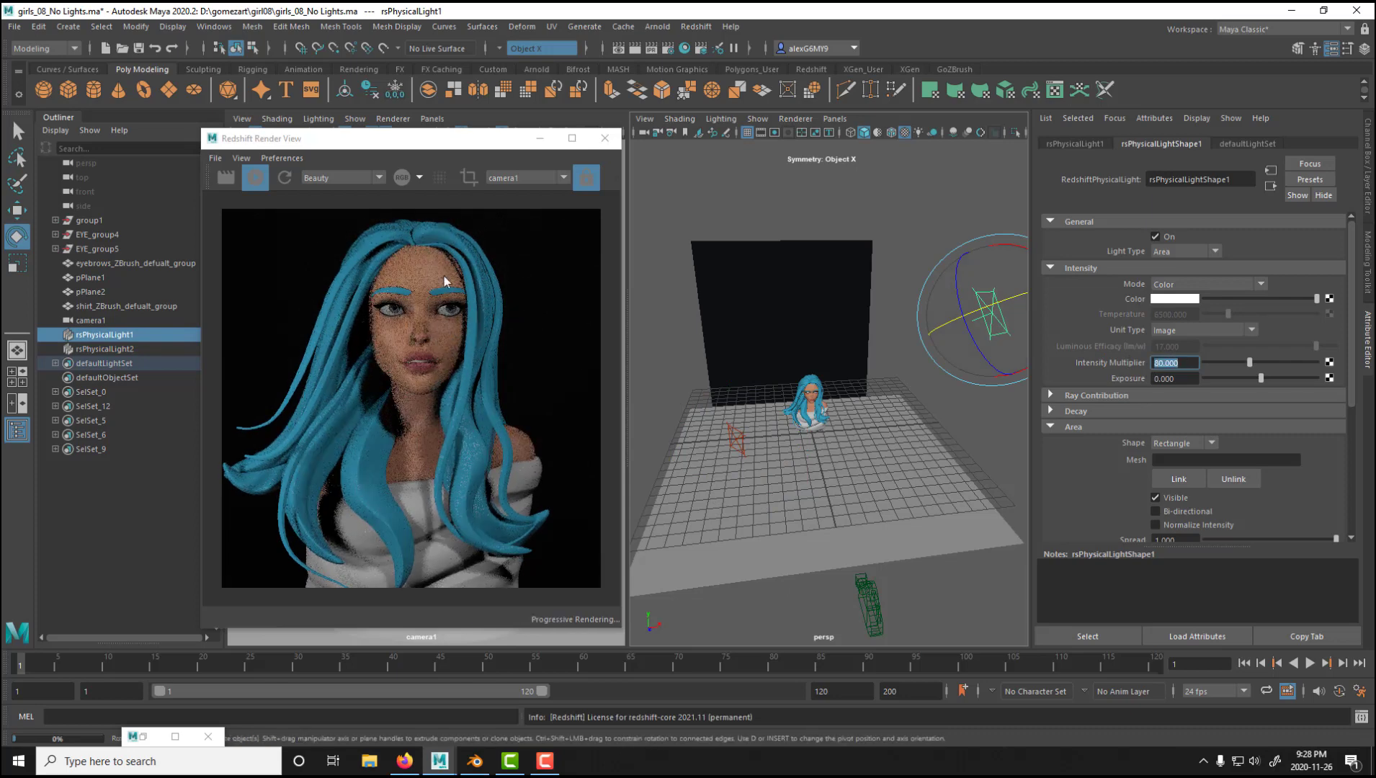
- Scale the second area light slightly smaller
{"action": "left_click_drag", "start_coordinate": [779, 438], "coordinate": [787, 477], "text": "alt"}
{"action": "left_click", "coordinate": [780, 476]}
{"action": "key", "text": "r"}
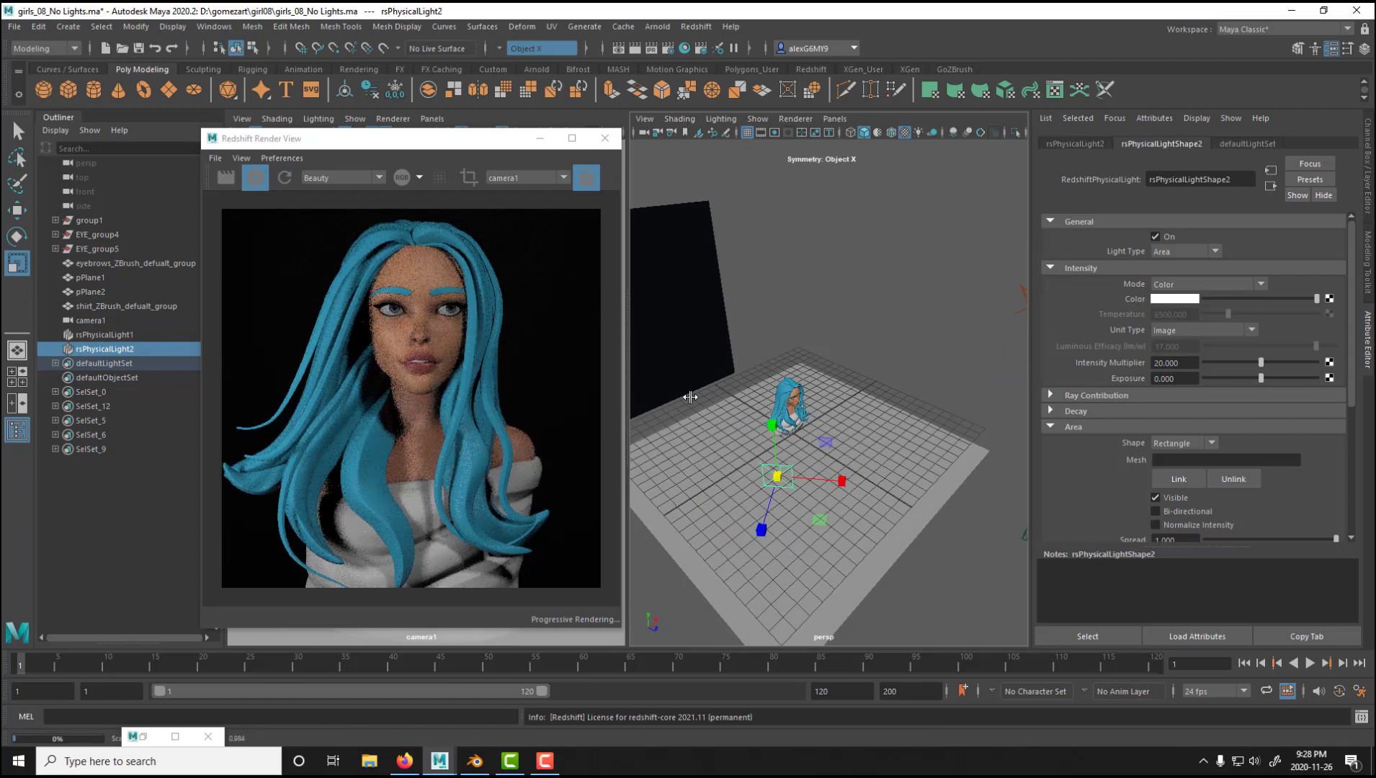
- Clear the selection and add a third Redshift physical area light to the scene
{"action": "right_click_drag", "start_coordinate": [690, 397], "coordinate": [638, 414], "text": "alt"}
{"action": "left_click_drag", "start_coordinate": [735, 425], "coordinate": [604, 435], "text": "alt"}
{"action": "right_click_drag", "start_coordinate": [843, 432], "coordinate": [805, 437], "text": "alt"}
{"action": "left_click_drag", "start_coordinate": [805, 436], "coordinate": [928, 487], "text": "alt"}
{"action": "left_click", "coordinate": [869, 402]}
{"action": "left_click_drag", "start_coordinate": [869, 401], "coordinate": [737, 444], "text": "alt"}
{"action": "right_click_drag", "start_coordinate": [737, 445], "coordinate": [841, 476], "text": "alt"}
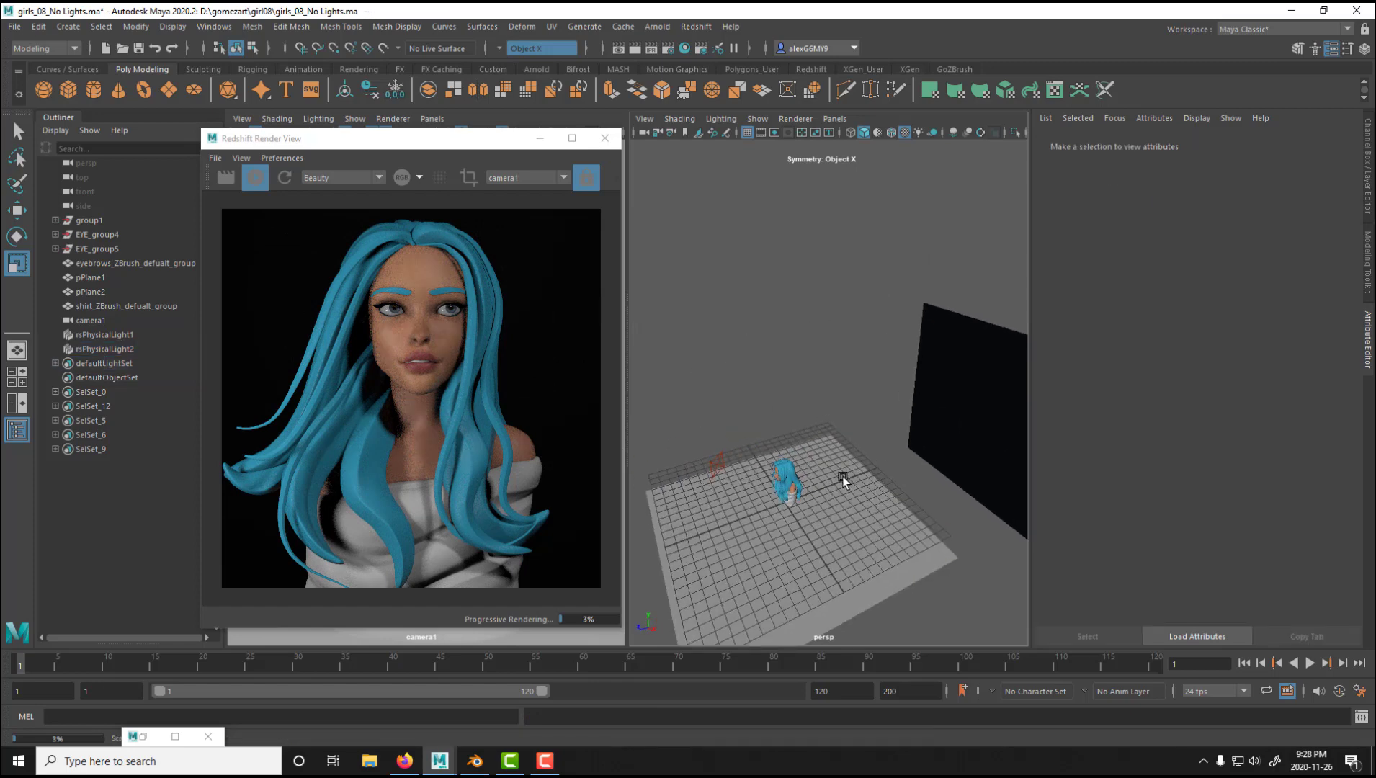
{"action": "left_click_drag", "start_coordinate": [841, 476], "coordinate": [877, 502], "text": "alt"}
{"action": "middle_click_drag", "start_coordinate": [878, 503], "coordinate": [787, 460], "text": "alt"}
{"action": "left_click_drag", "start_coordinate": [786, 461], "coordinate": [831, 443], "text": "alt"}
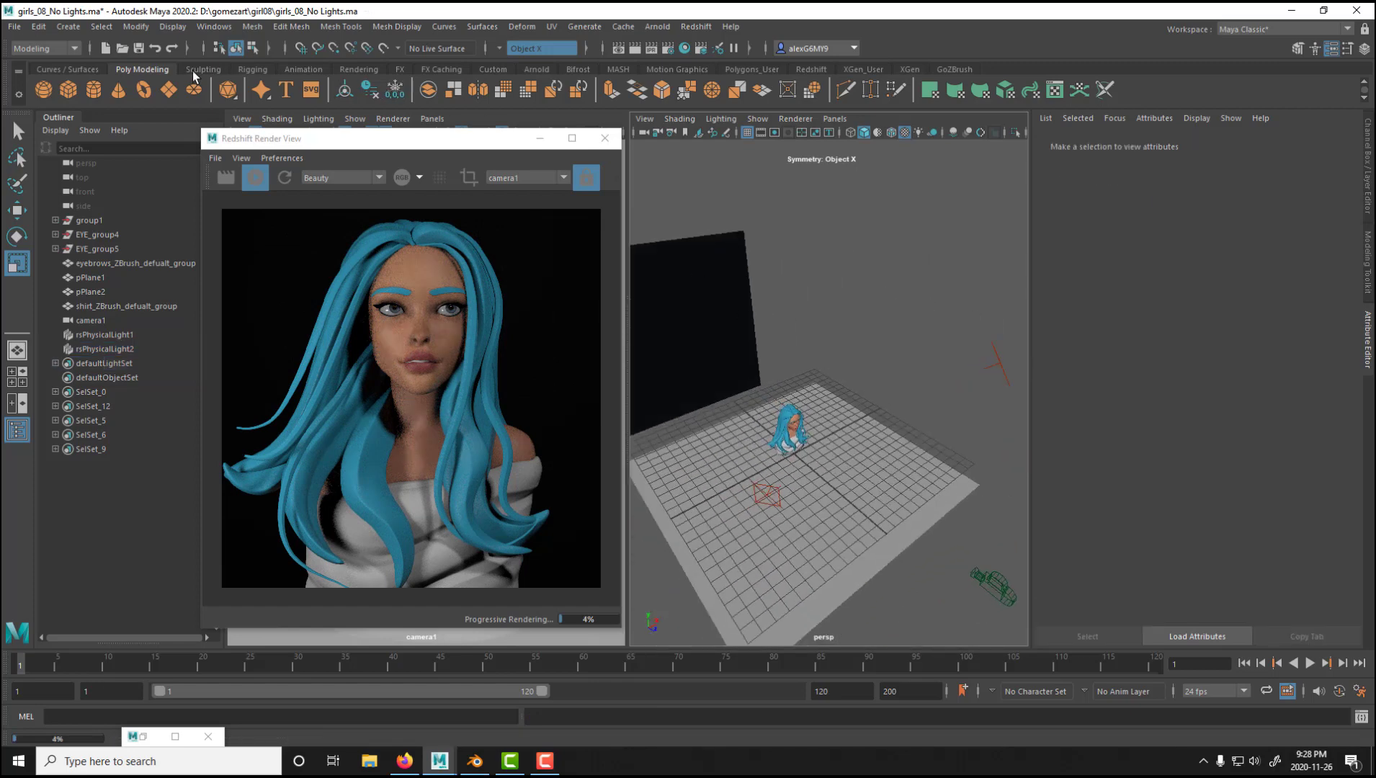
{"action": "left_click", "coordinate": [696, 26]}
{"action": "mouse_move", "coordinate": [716, 126]}
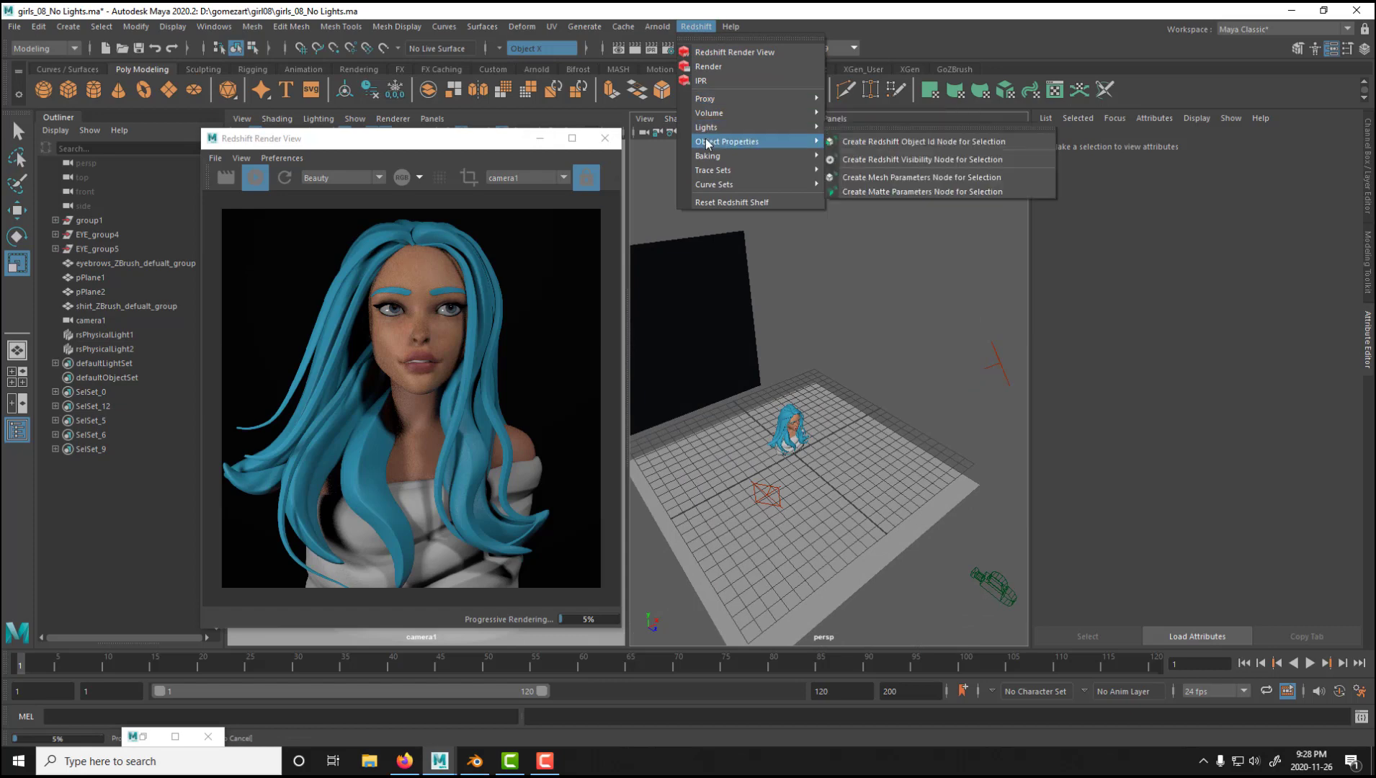
{"action": "left_click", "coordinate": [876, 128]}
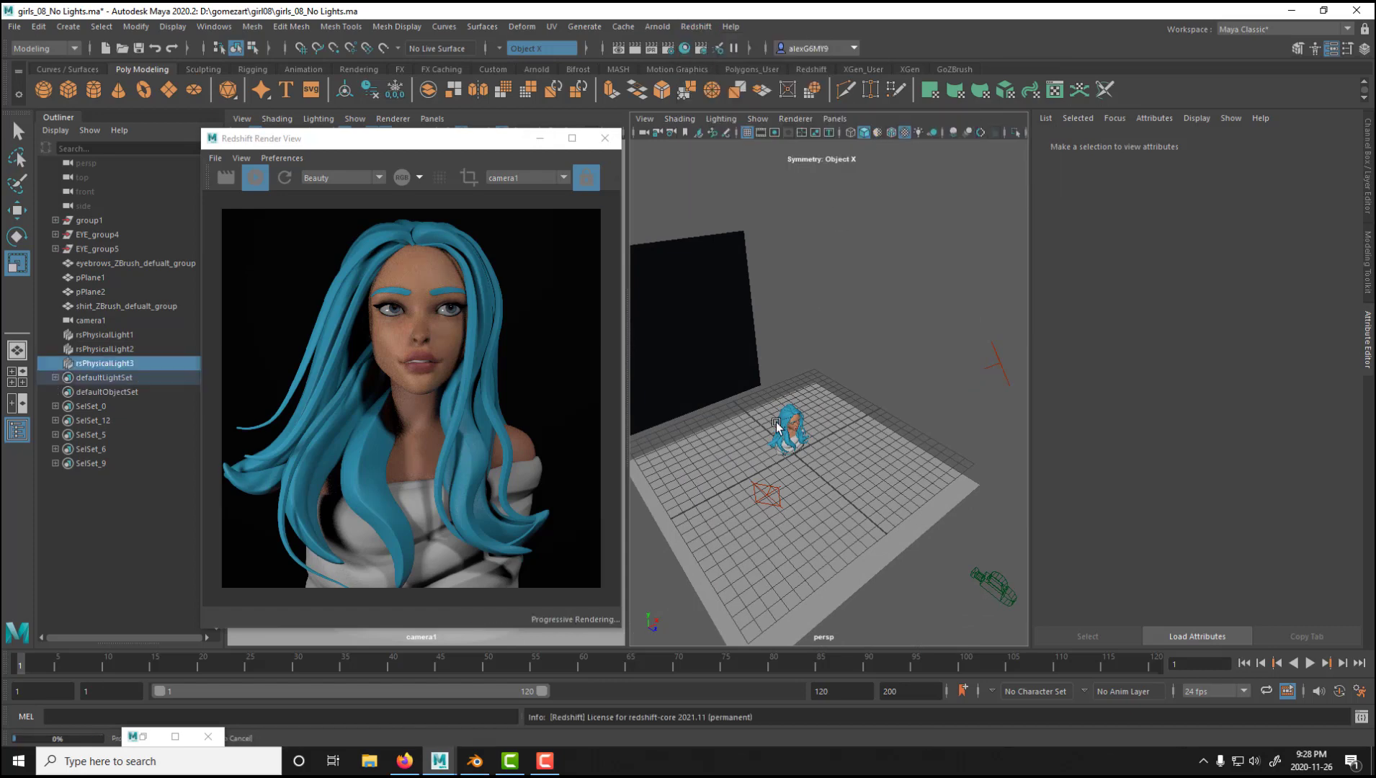
- Place the third area light behind the bust, turn it toward the figure and raise it above the floor
{"action": "left_click_drag", "start_coordinate": [836, 454], "coordinate": [798, 472], "text": "alt"}
{"action": "key", "text": "w"}
{"action": "key", "text": "e"}
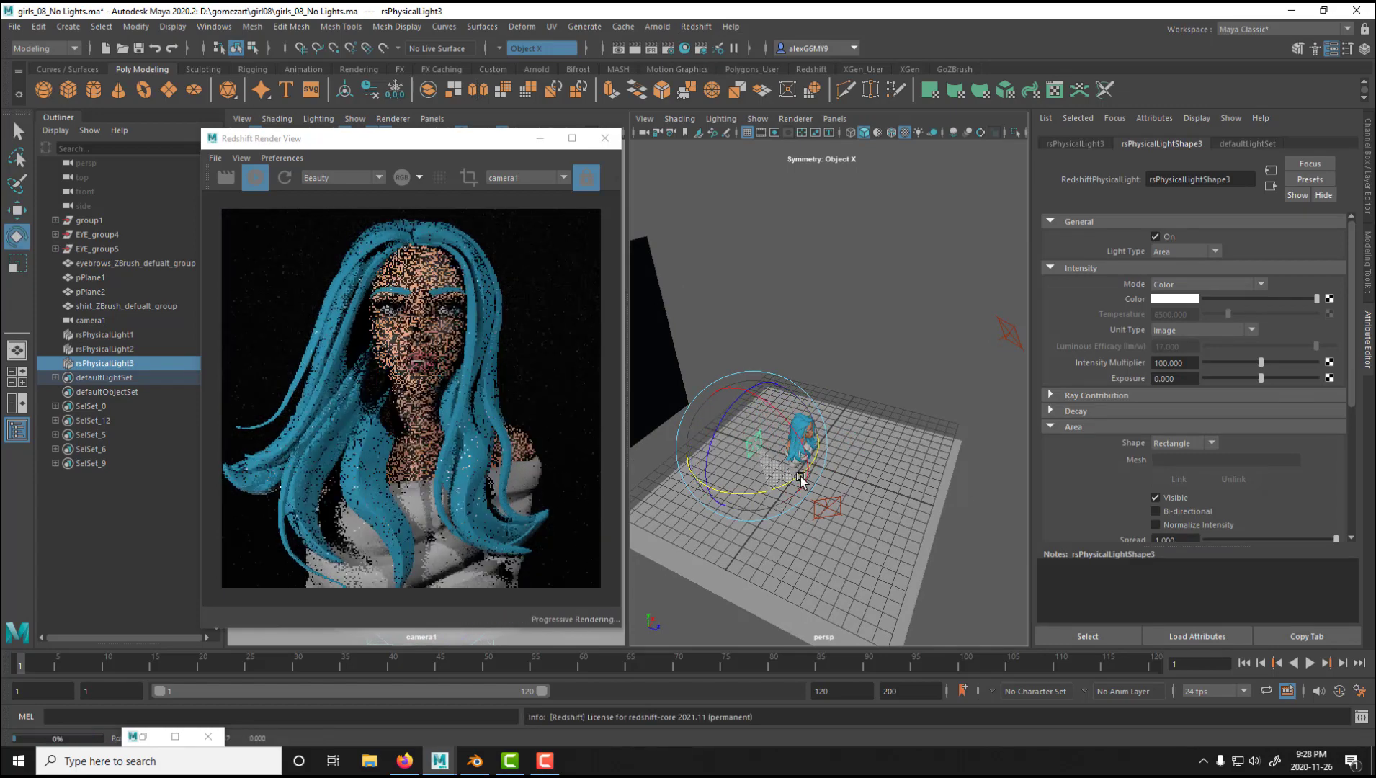
{"action": "key", "text": "w"}
{"action": "left_click_drag", "start_coordinate": [744, 411], "coordinate": [738, 344]}
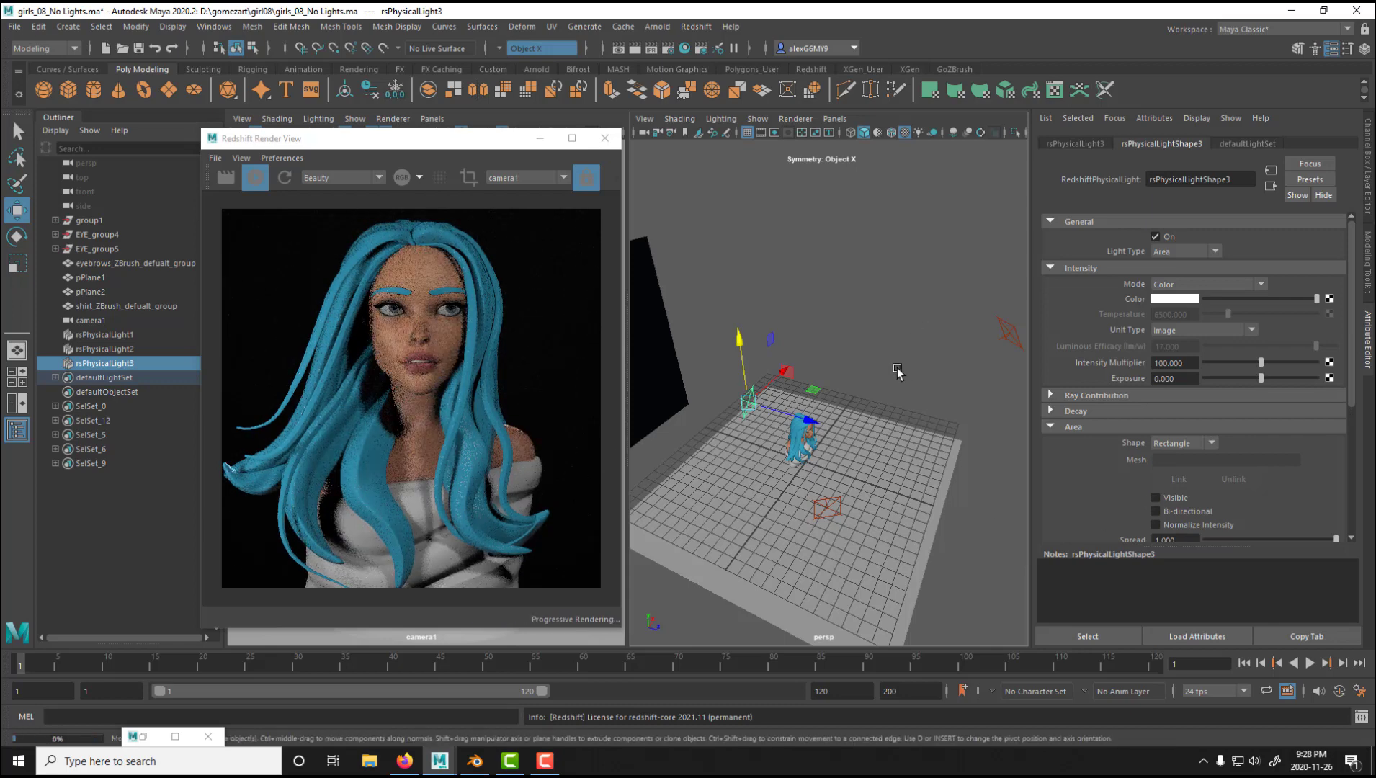
- Tilt the third area light down toward the bust and shift it higher behind the head
{"action": "key", "text": "e"}
{"action": "left_click_drag", "start_coordinate": [768, 357], "coordinate": [734, 335]}
{"action": "key", "text": "w"}
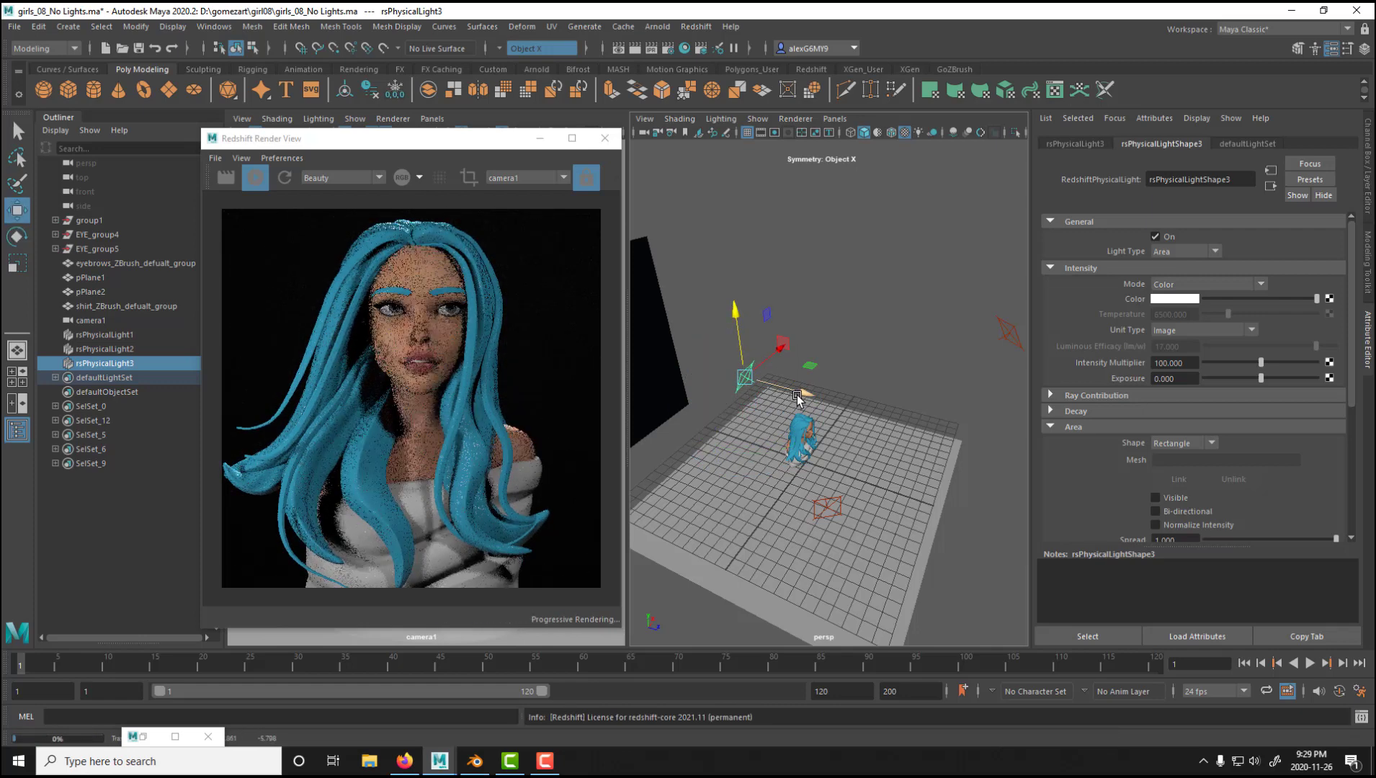
{"action": "left_click_drag", "start_coordinate": [801, 394], "coordinate": [806, 394]}
{"action": "left_click_drag", "start_coordinate": [784, 345], "coordinate": [798, 342]}
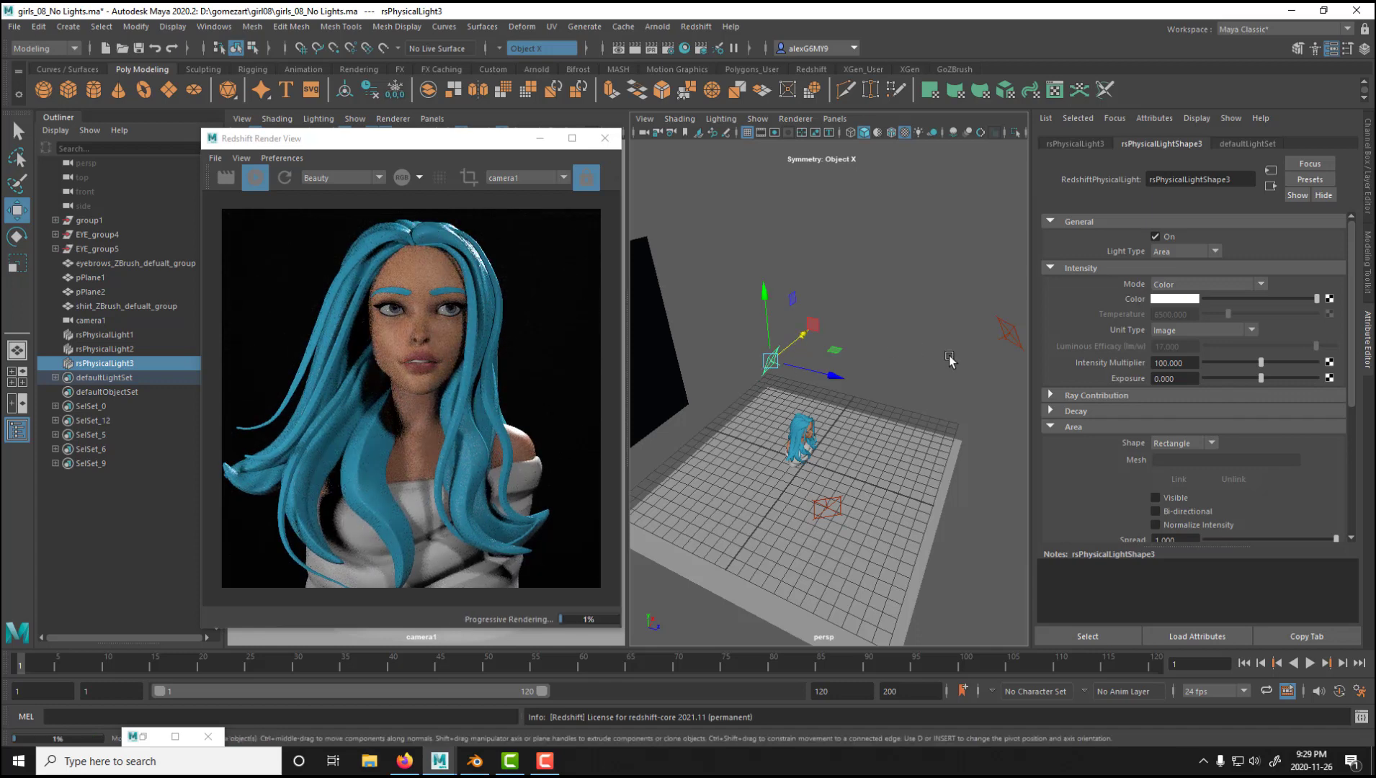
- Refine the third area light's rotation and move it farther back and up to rim-light the hair
{"action": "key", "text": "e"}
{"action": "left_click_drag", "start_coordinate": [791, 405], "coordinate": [768, 402]}
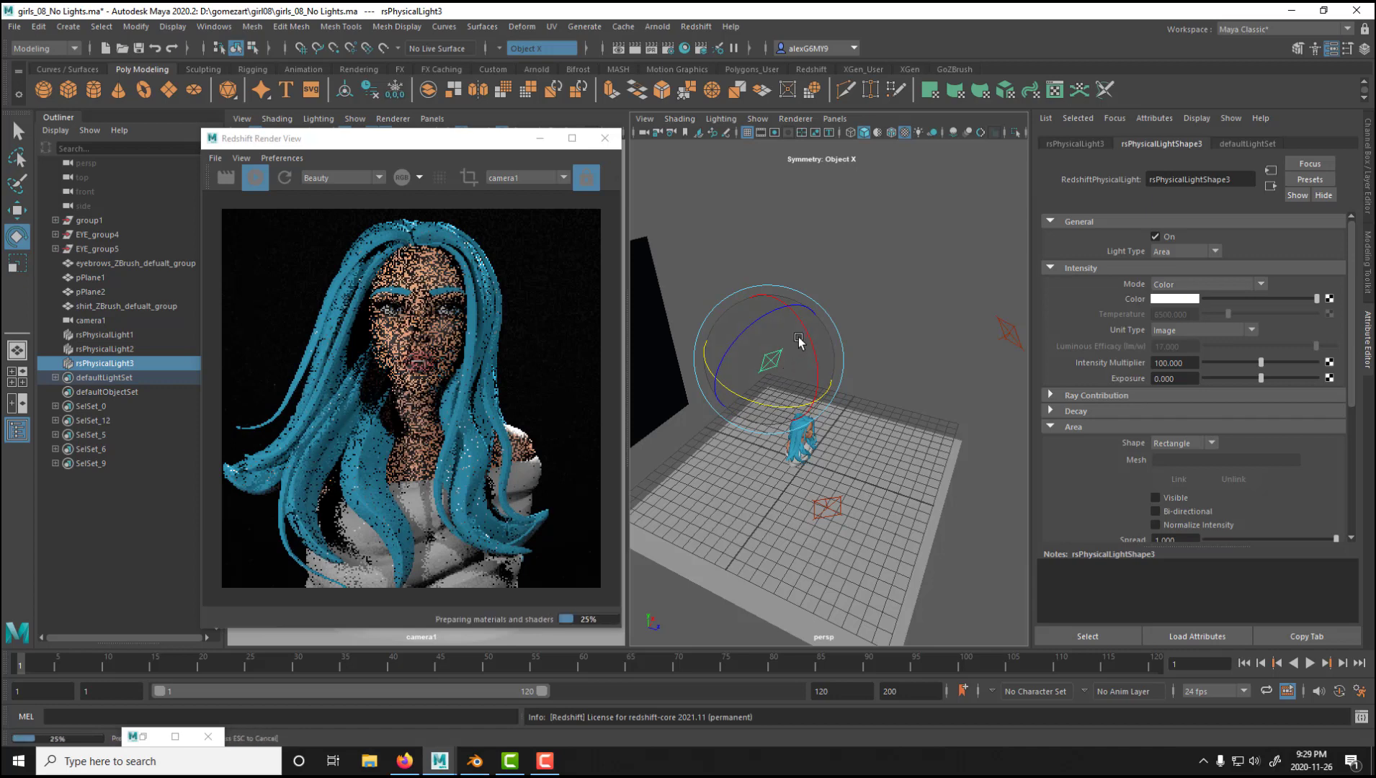
{"action": "key", "text": "w"}
{"action": "key", "text": "r"}
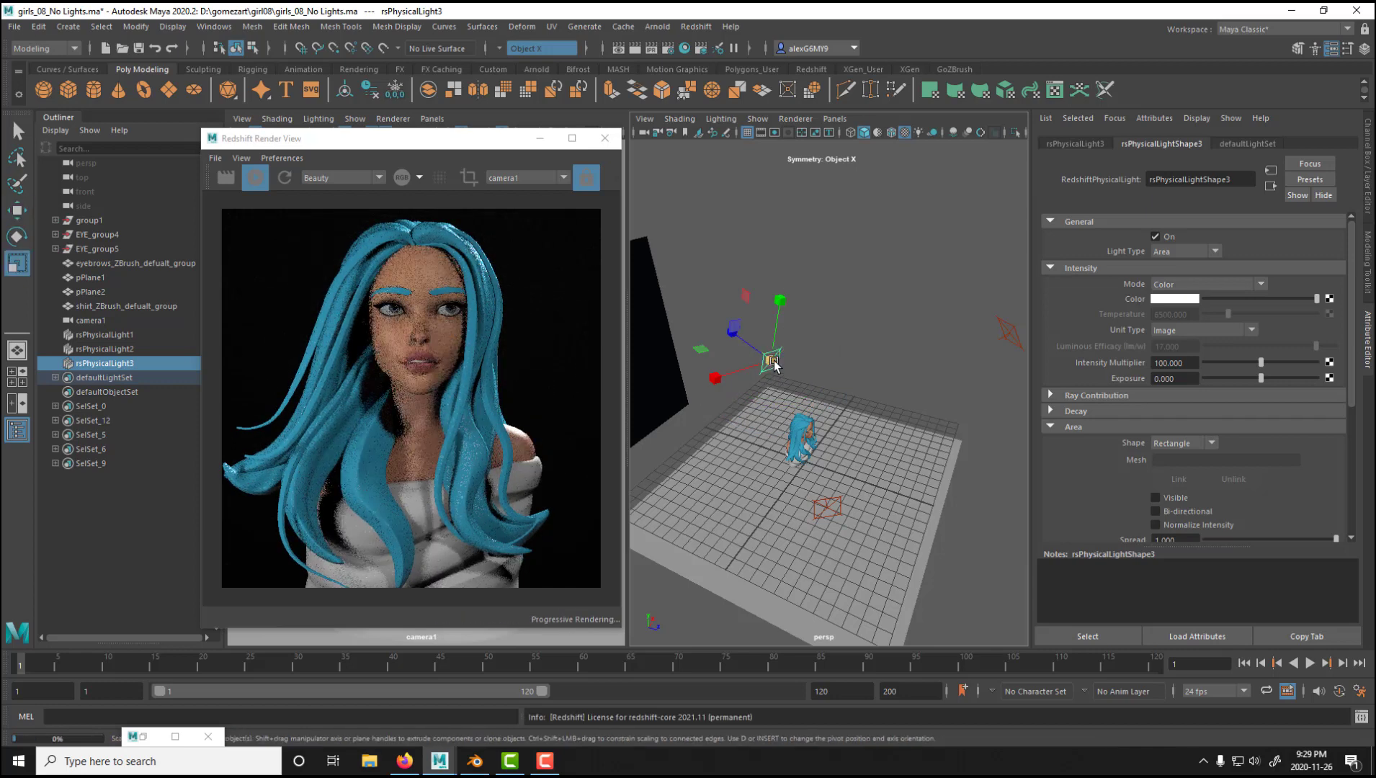
{"action": "key", "text": "w"}
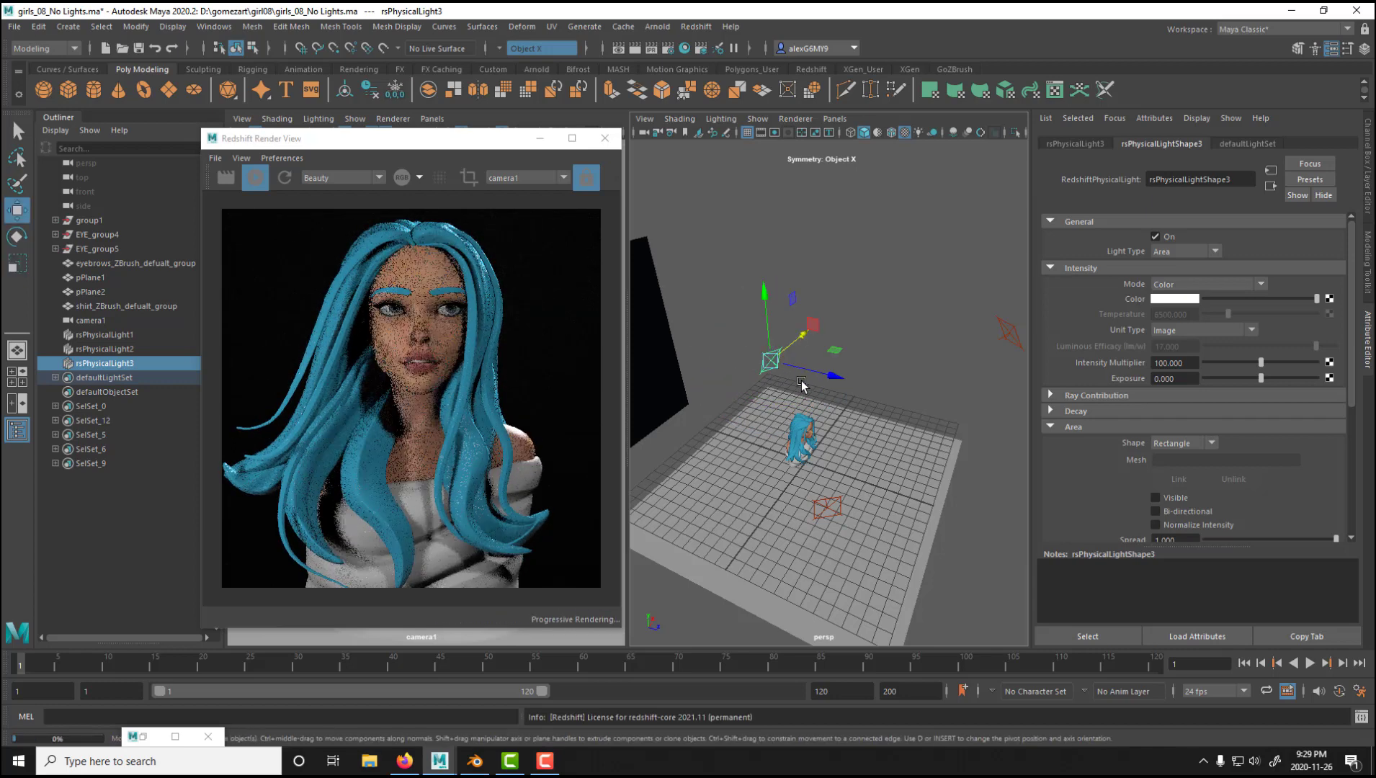
{"action": "mouse_move", "coordinate": [776, 369]}
{"action": "left_mouse_down"}
{"action": "mouse_move", "coordinate": [783, 336]}
{"action": "mouse_move", "coordinate": [795, 373]}
{"action": "mouse_move", "coordinate": [783, 370]}
{"action": "left_mouse_up"}
{"action": "left_click_drag", "start_coordinate": [711, 293], "coordinate": [710, 285]}
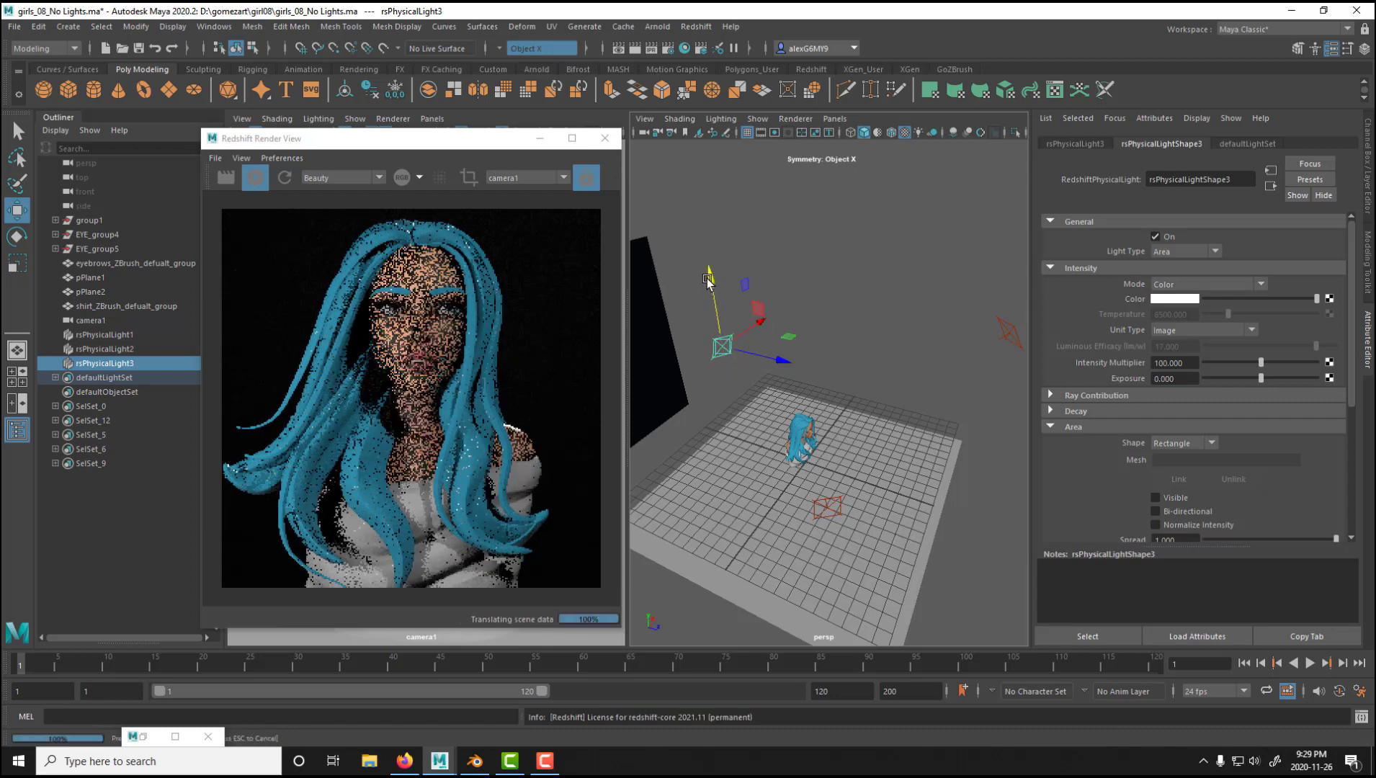
{"action": "left_click_drag", "start_coordinate": [757, 328], "coordinate": [760, 329]}
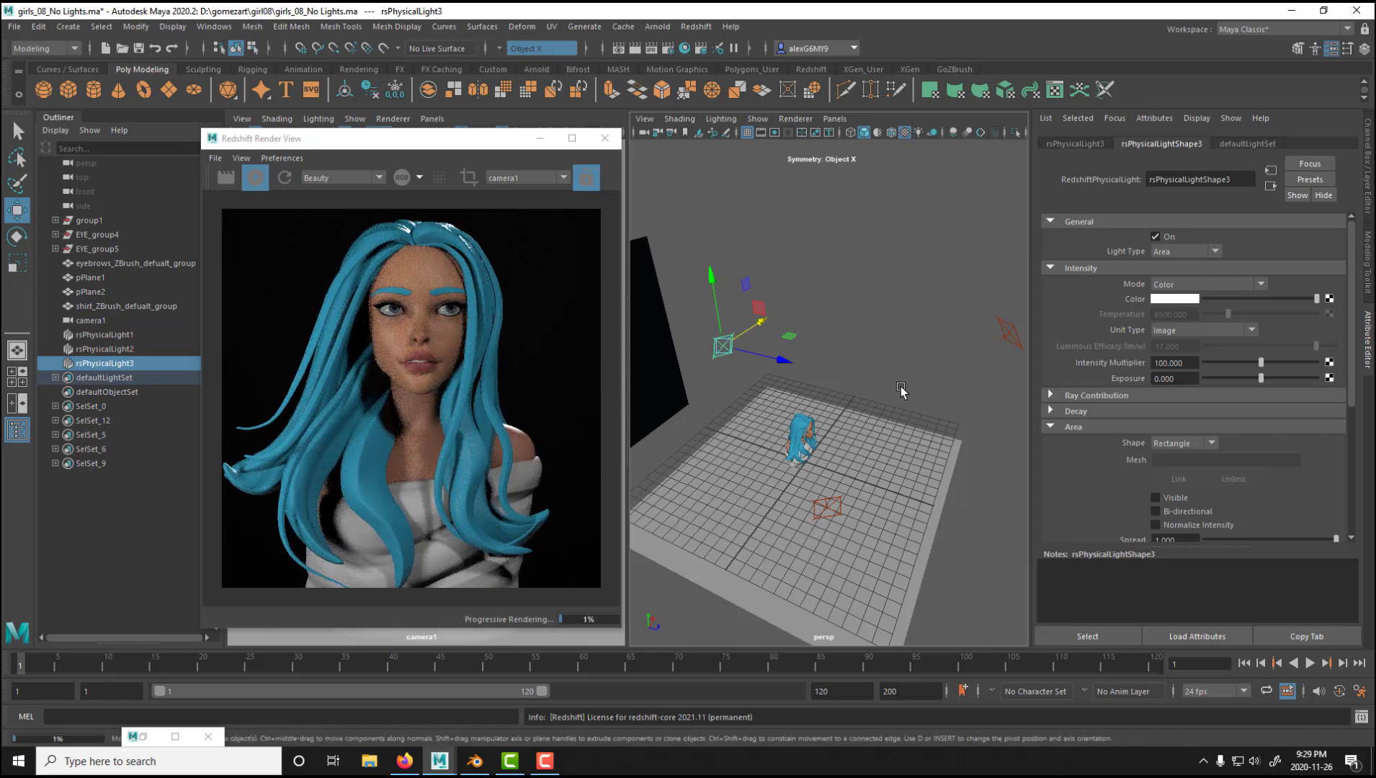
- Shift the third area light sideways behind the bust and rotate it to aim at the head and shoulder
{"action": "left_click_drag", "start_coordinate": [901, 389], "coordinate": [860, 391], "text": "alt"}
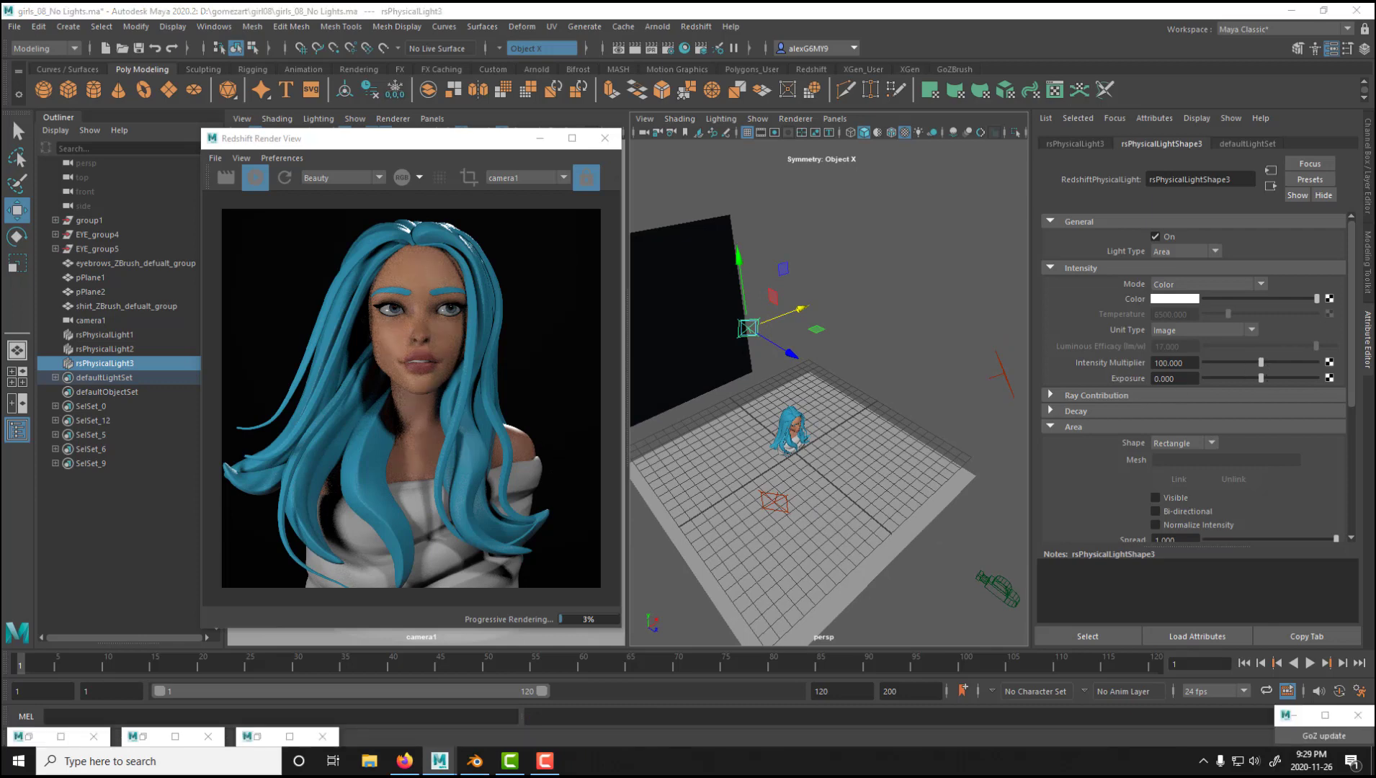
{"action": "left_click_drag", "start_coordinate": [727, 374], "coordinate": [566, 341], "text": "alt"}
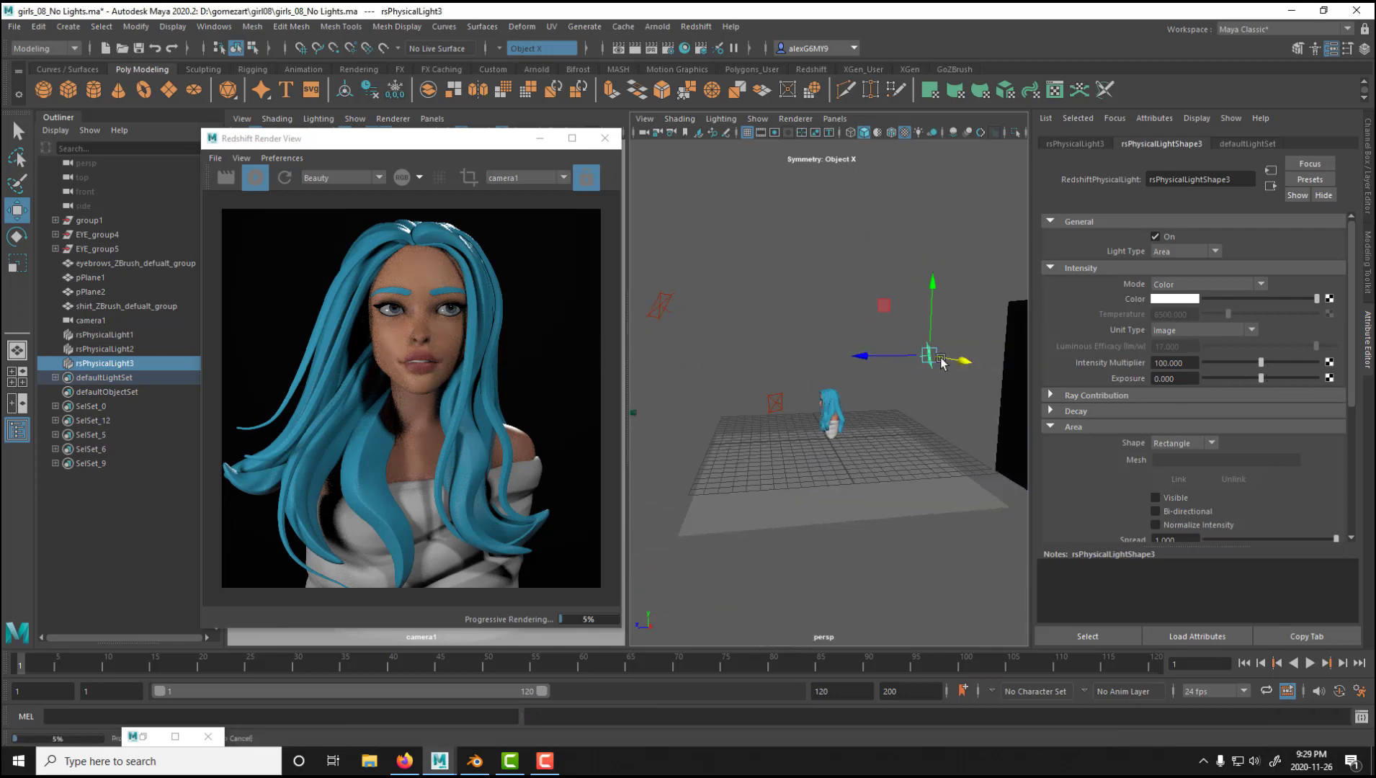
{"action": "left_click_drag", "start_coordinate": [893, 358], "coordinate": [850, 441]}
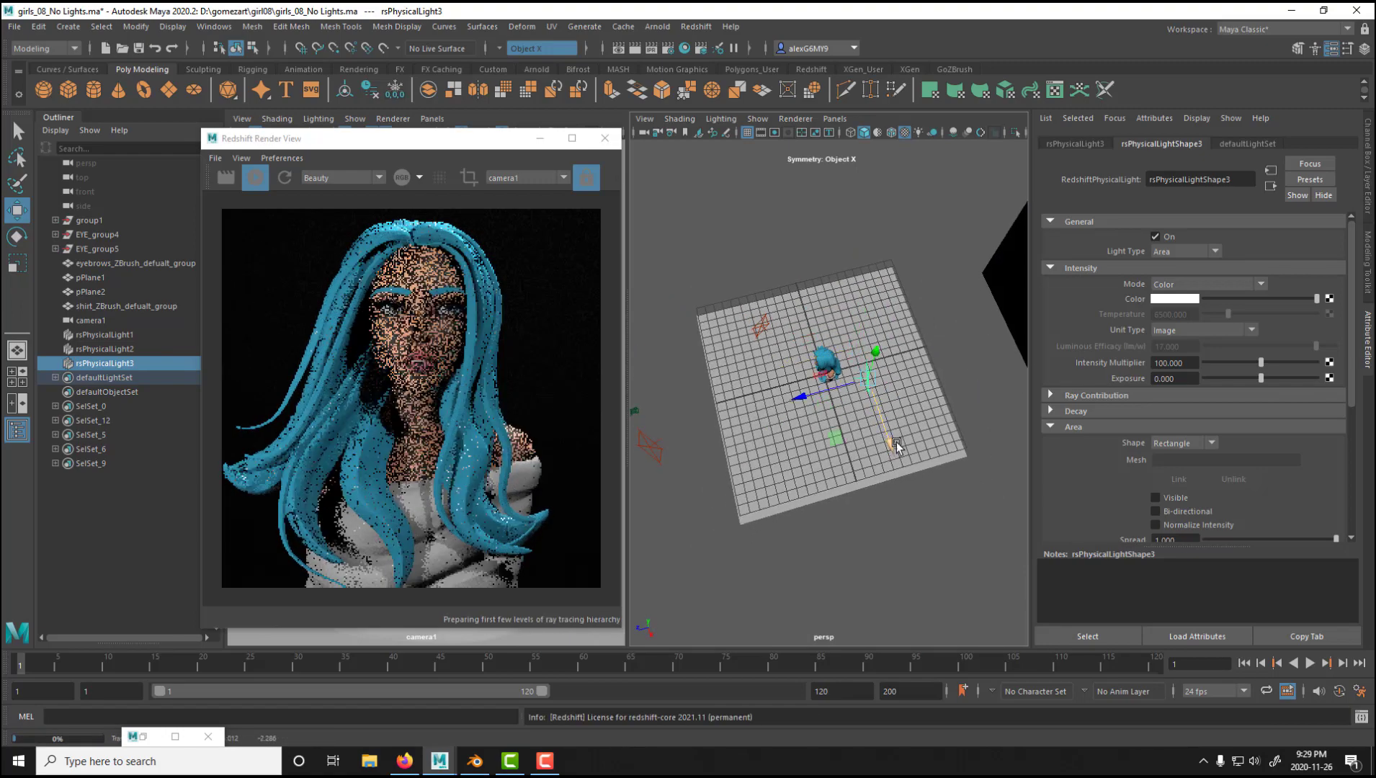
{"action": "key", "text": "e"}
{"action": "left_click_drag", "start_coordinate": [882, 360], "coordinate": [898, 430]}
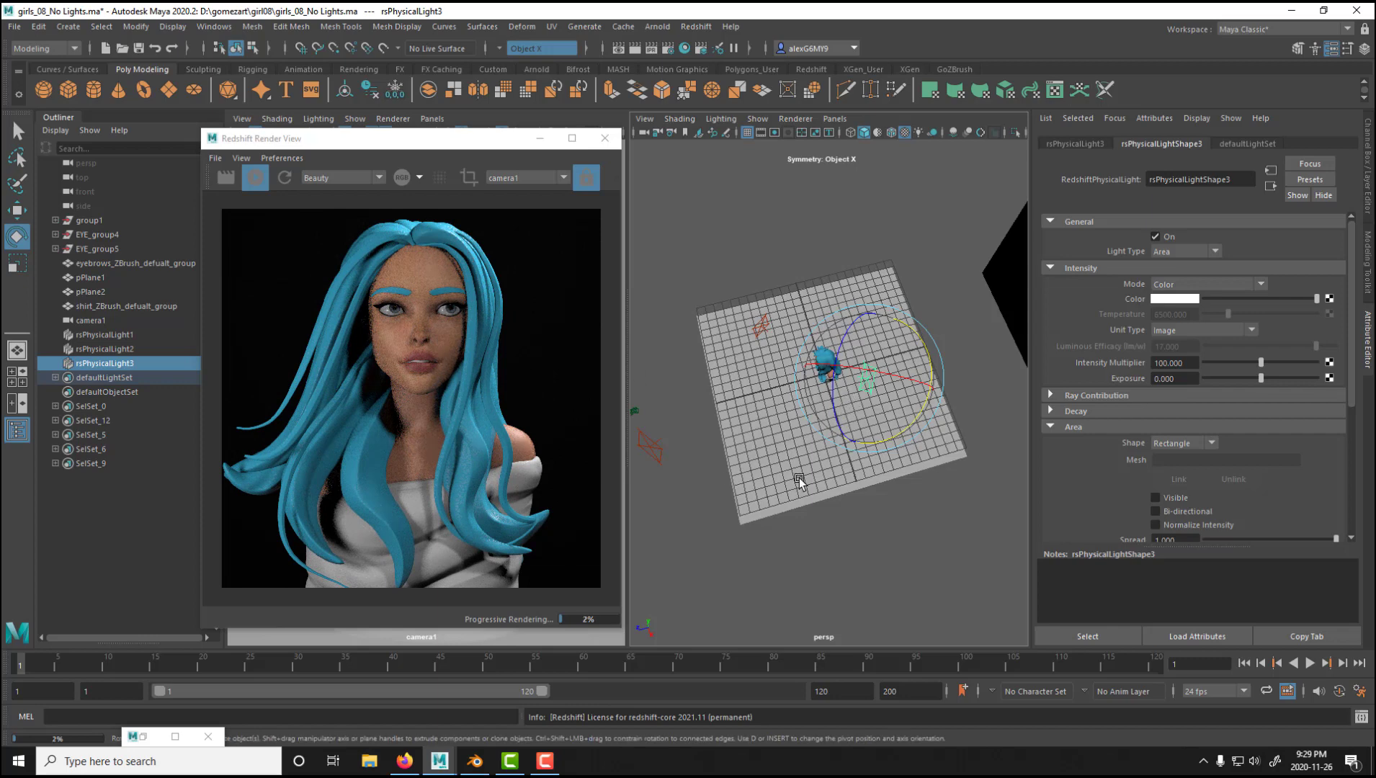
- Examine the rim light on the hair in the render and the light placement around the bust
{"action": "left_click_drag", "start_coordinate": [799, 477], "coordinate": [543, 477], "text": "alt"}
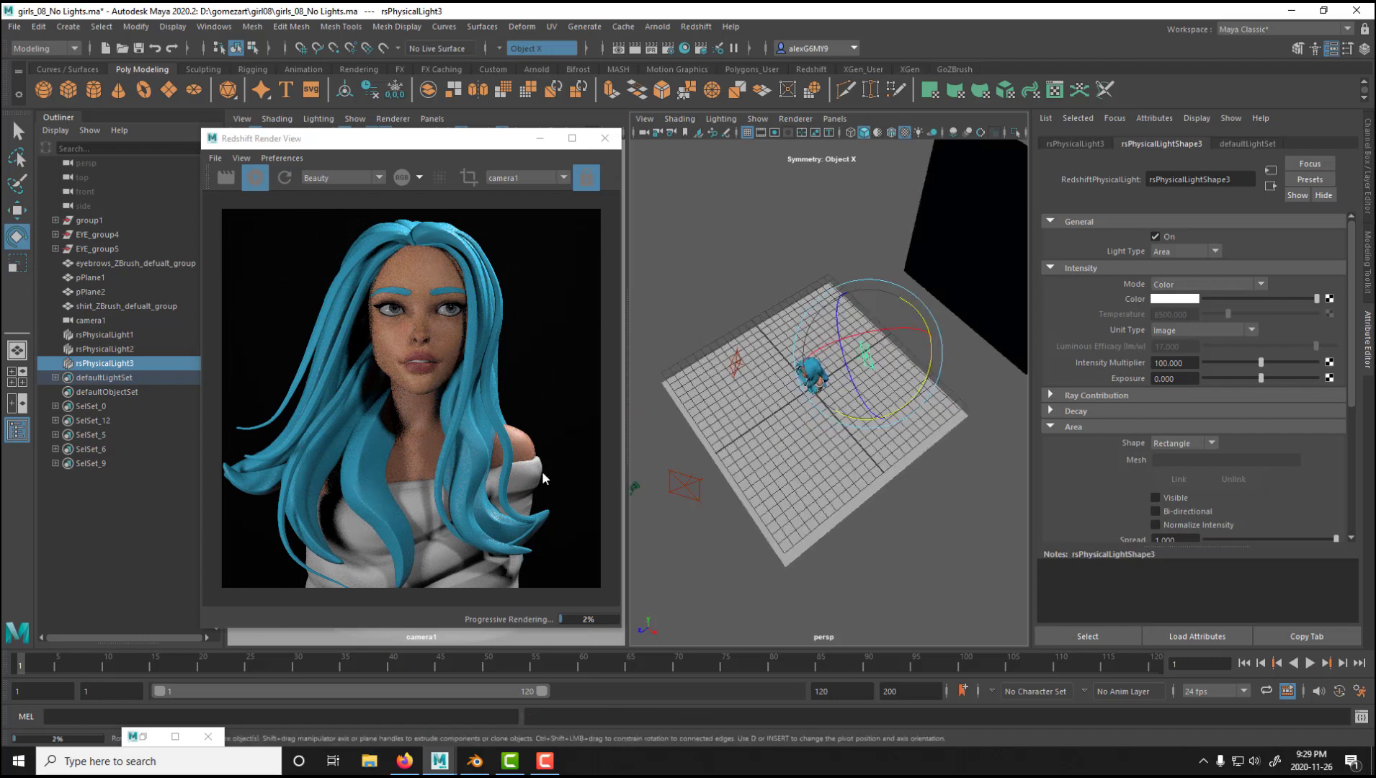
{"action": "left_click", "coordinate": [439, 229]}
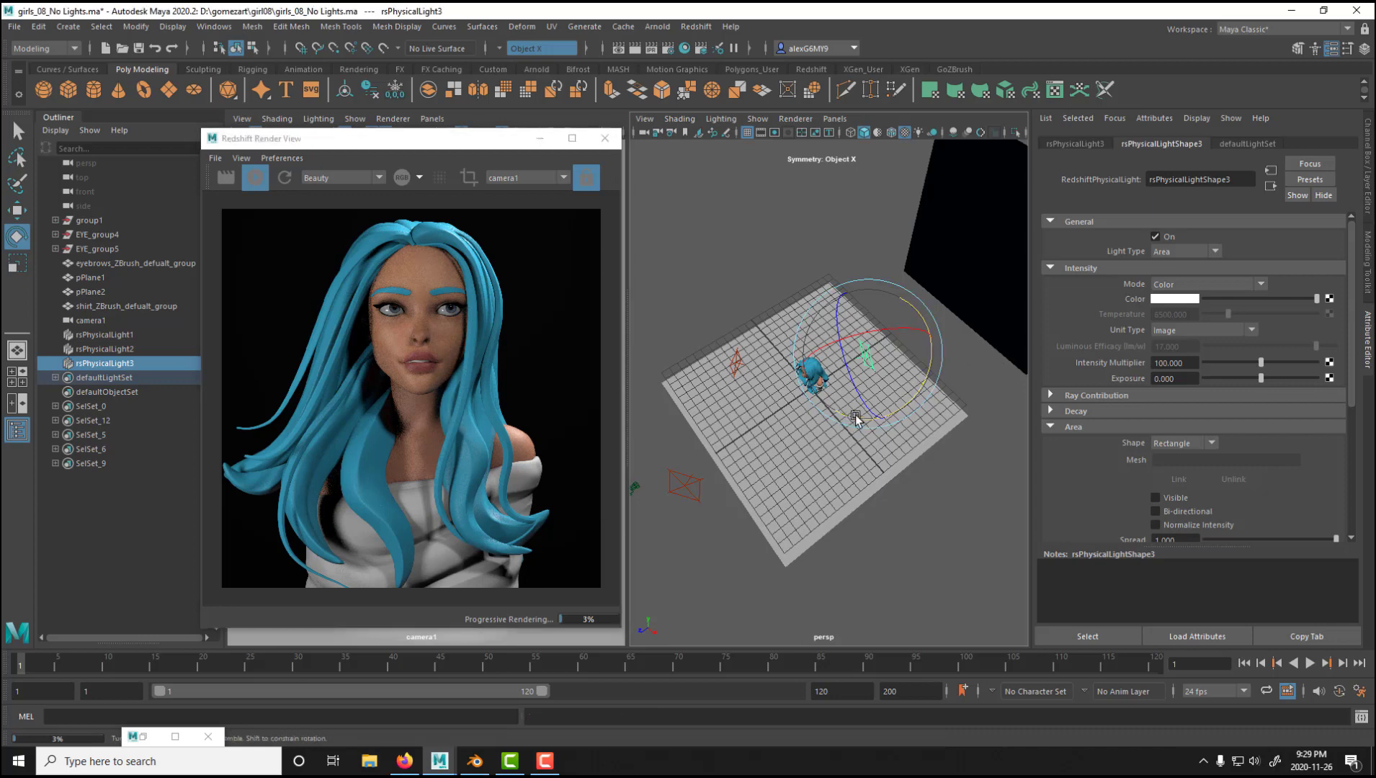
{"action": "left_click_drag", "start_coordinate": [853, 419], "coordinate": [973, 380], "text": "alt"}
{"action": "right_click_drag", "start_coordinate": [973, 380], "coordinate": [950, 380], "text": "alt"}
{"action": "left_click", "coordinate": [951, 375]}
{"action": "left_click_drag", "start_coordinate": [927, 433], "coordinate": [809, 453], "text": "alt"}
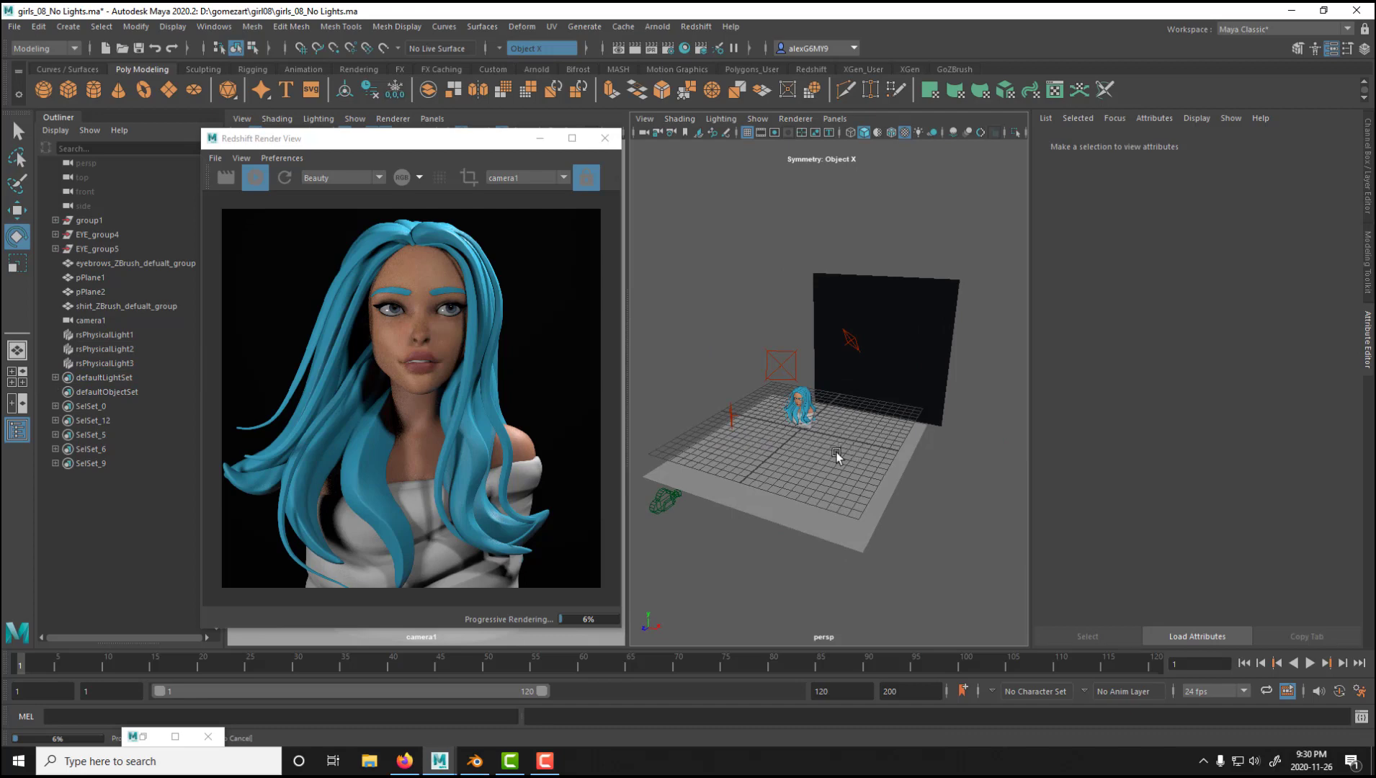
{"action": "left_click_drag", "start_coordinate": [837, 456], "coordinate": [964, 389], "text": "alt"}
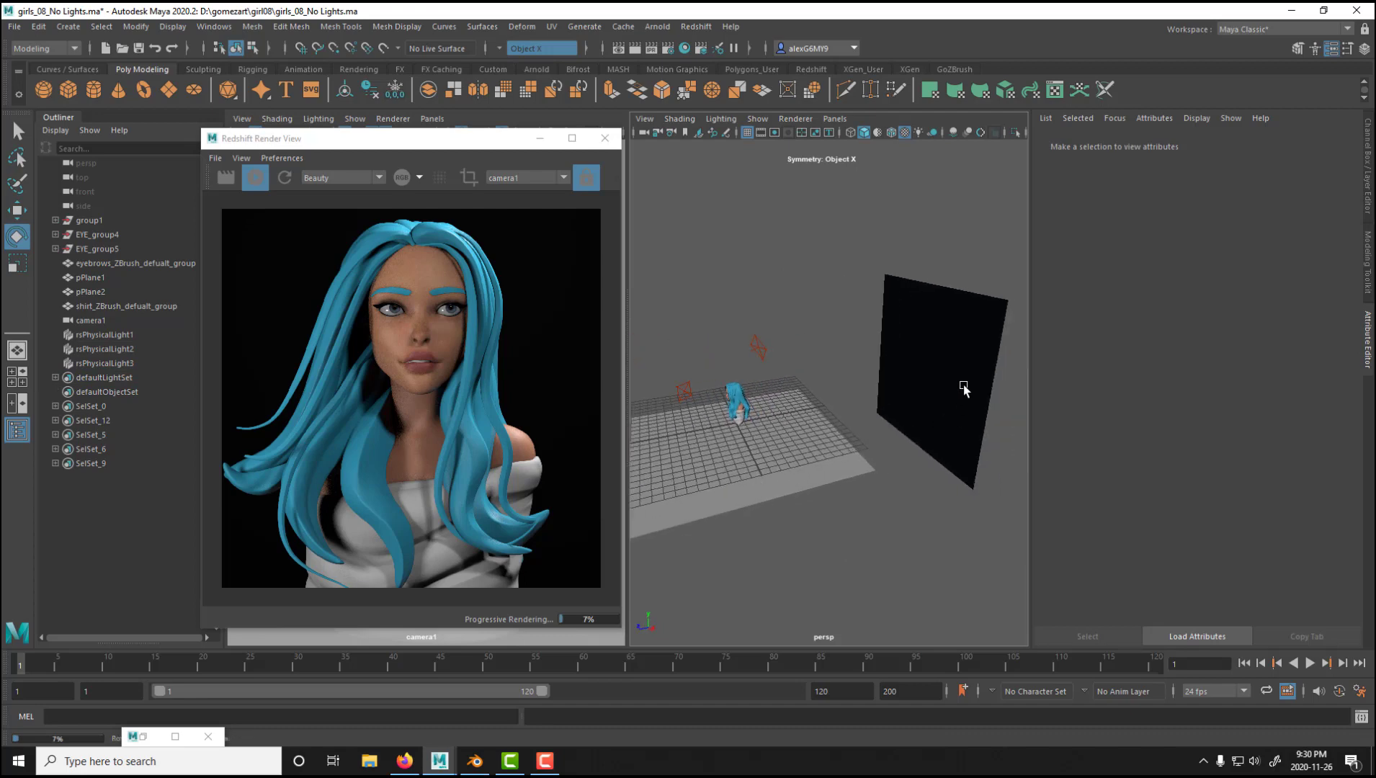
- Turn off Casts Shadows, Receive Shadows and Primary Visibility in the floor plane's Render Stats
{"action": "left_click", "coordinate": [964, 389]}
{"action": "left_click", "coordinate": [778, 494]}
{"action": "left_click_drag", "start_coordinate": [802, 496], "coordinate": [854, 458], "text": "alt"}
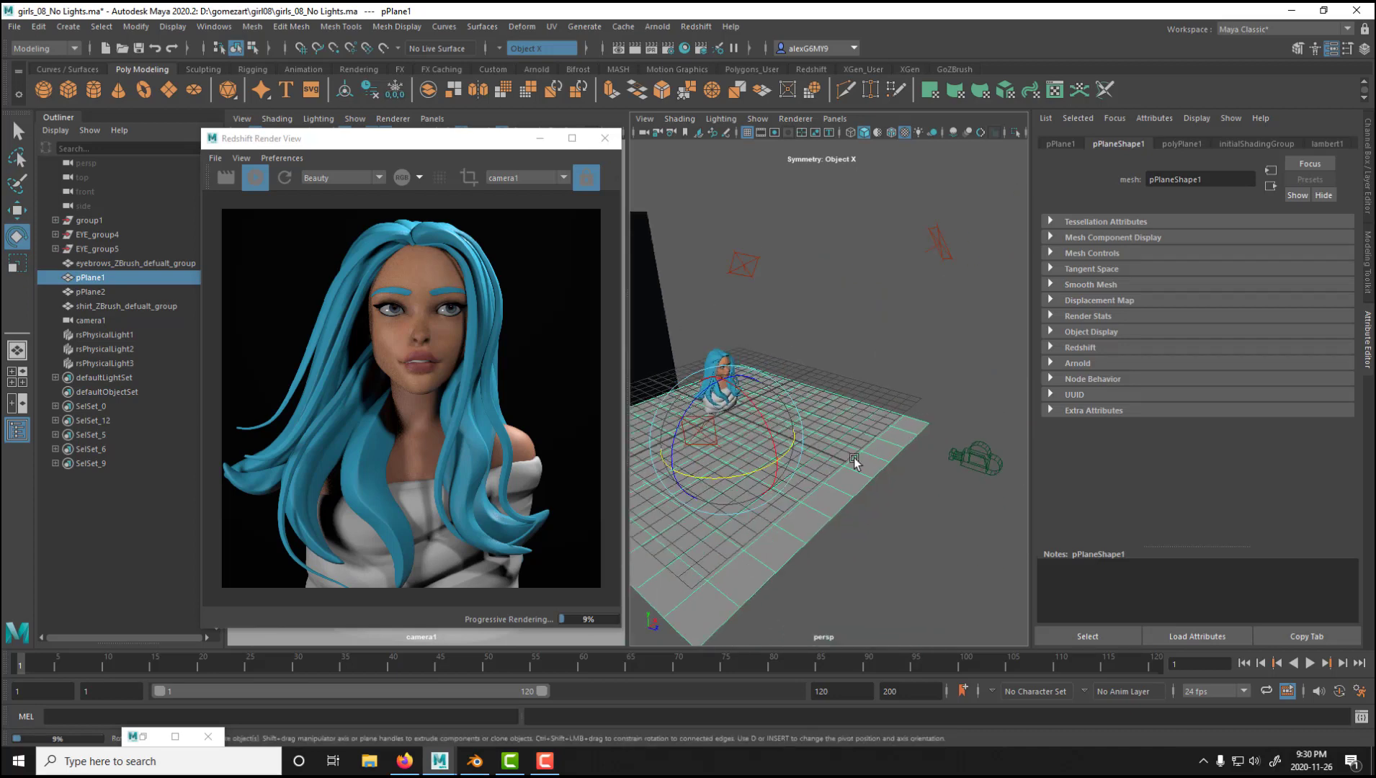
{"action": "mouse_move", "coordinate": [909, 292]}
{"action": "left_mouse_down", "text": "alt"}
{"action": "mouse_move", "coordinate": [940, 337]}
{"action": "mouse_move", "coordinate": [917, 314]}
{"action": "left_mouse_up", "text": "alt"}
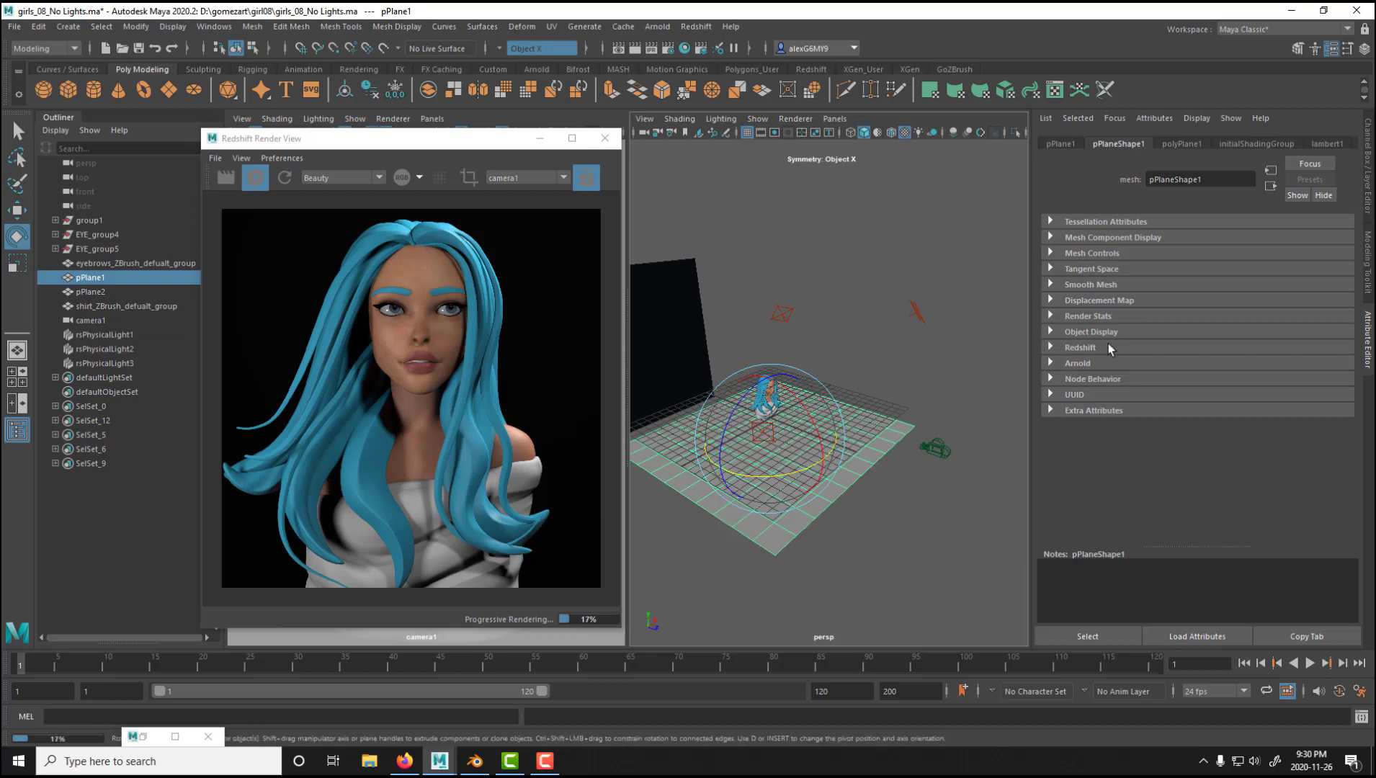
{"action": "left_click", "coordinate": [1130, 314]}
{"action": "left_click", "coordinate": [1157, 344]}
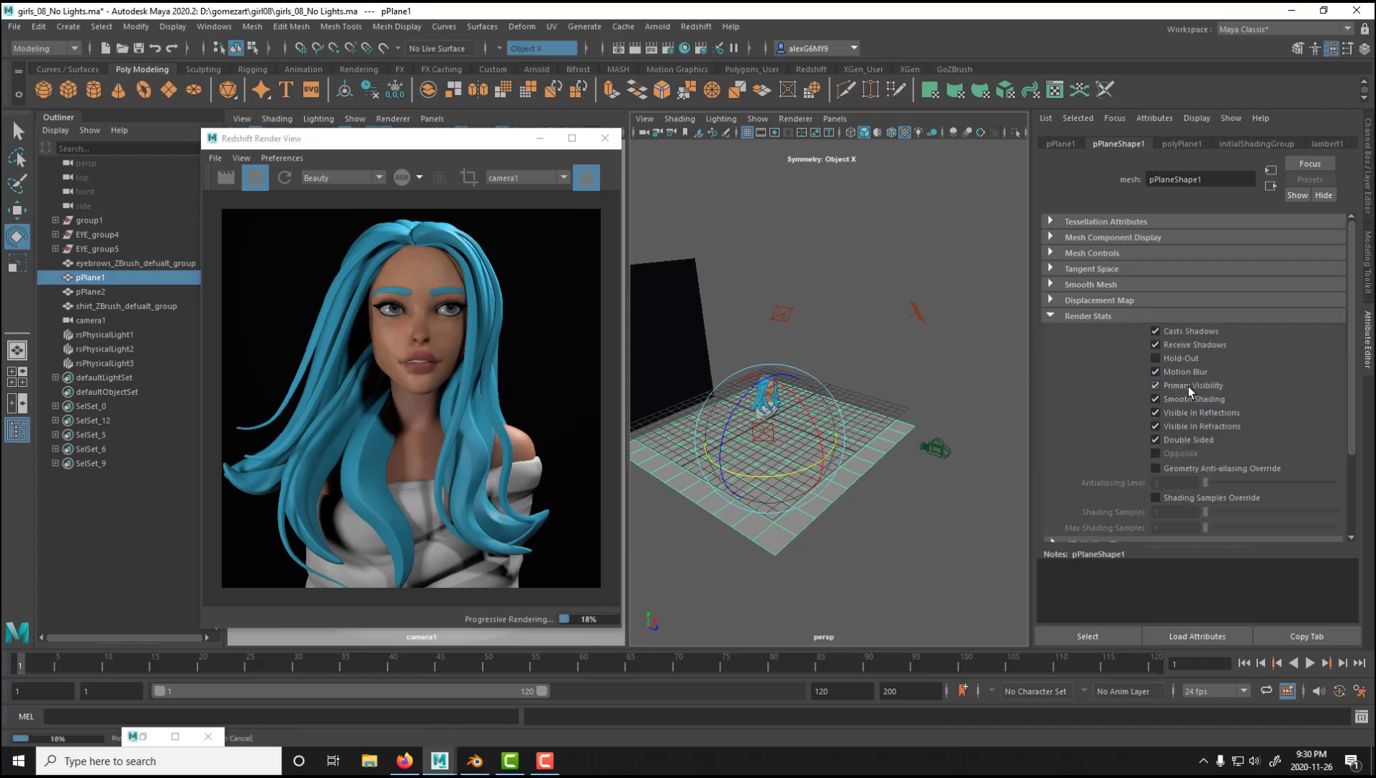
{"action": "left_click", "coordinate": [1187, 386]}
{"action": "left_click", "coordinate": [1192, 330]}
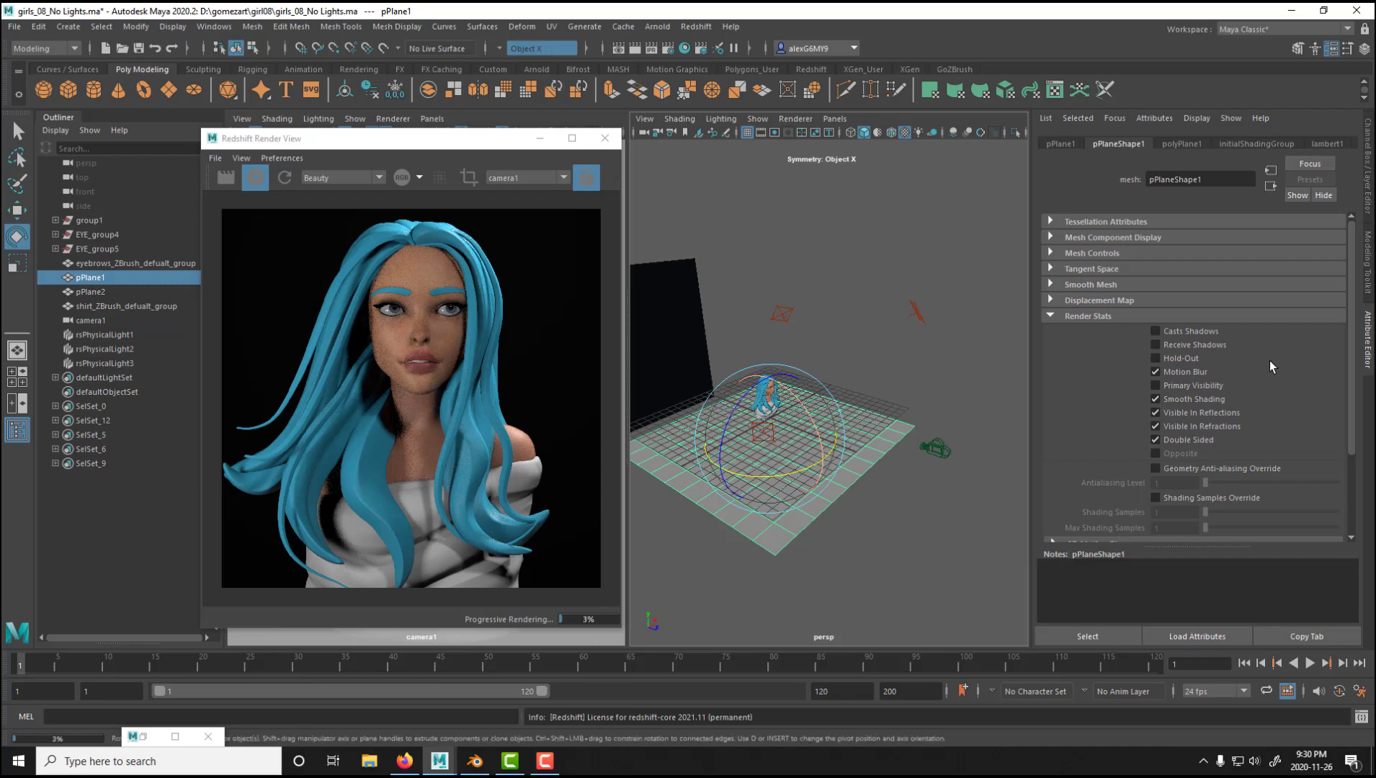
- Re-enable Casts Shadows, Receive Shadows and Primary Visibility for the floor plane
{"action": "left_click", "coordinate": [1187, 331]}
{"action": "left_click", "coordinate": [1184, 344]}
{"action": "left_click", "coordinate": [1190, 385]}
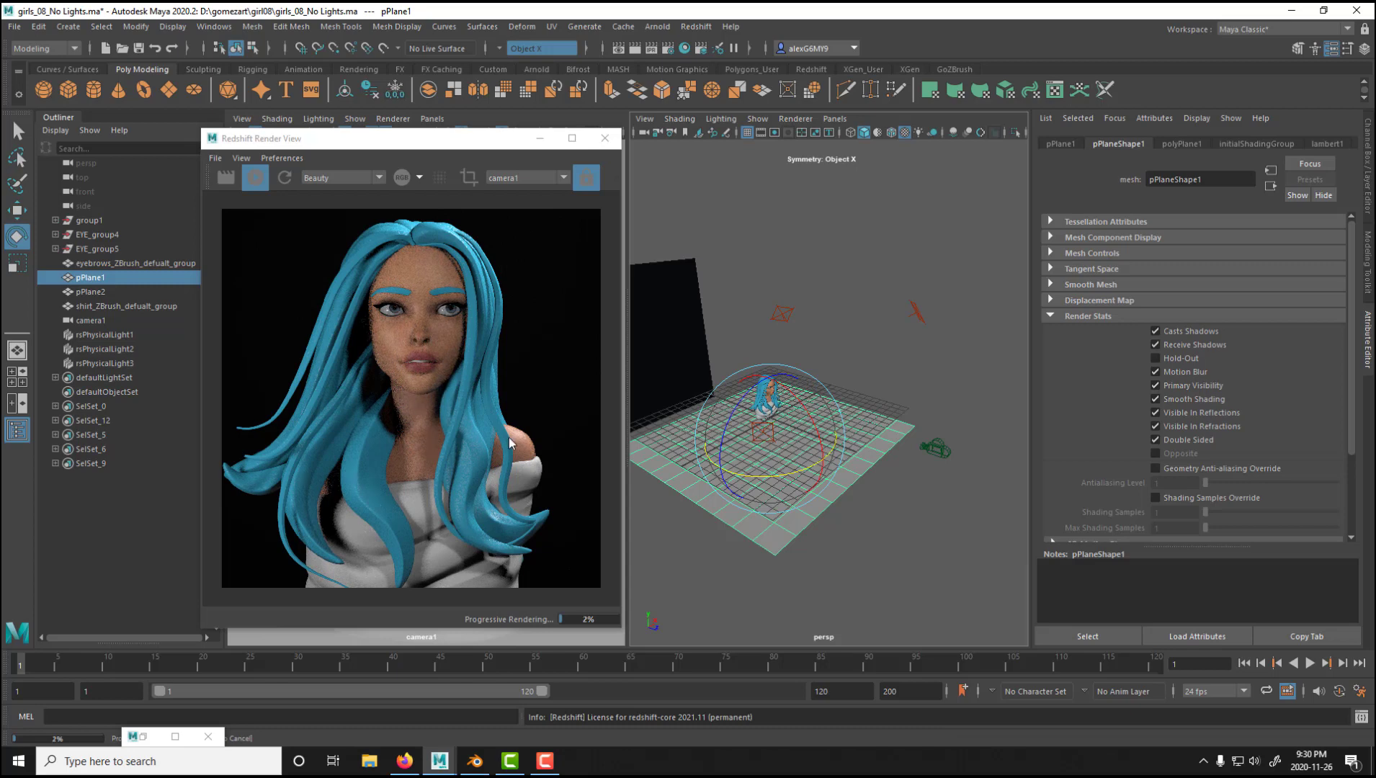
- Inspect the three-light arrangement around the bust from several angles and clear the selection
{"action": "left_click_drag", "start_coordinate": [806, 487], "coordinate": [827, 445], "text": "alt"}
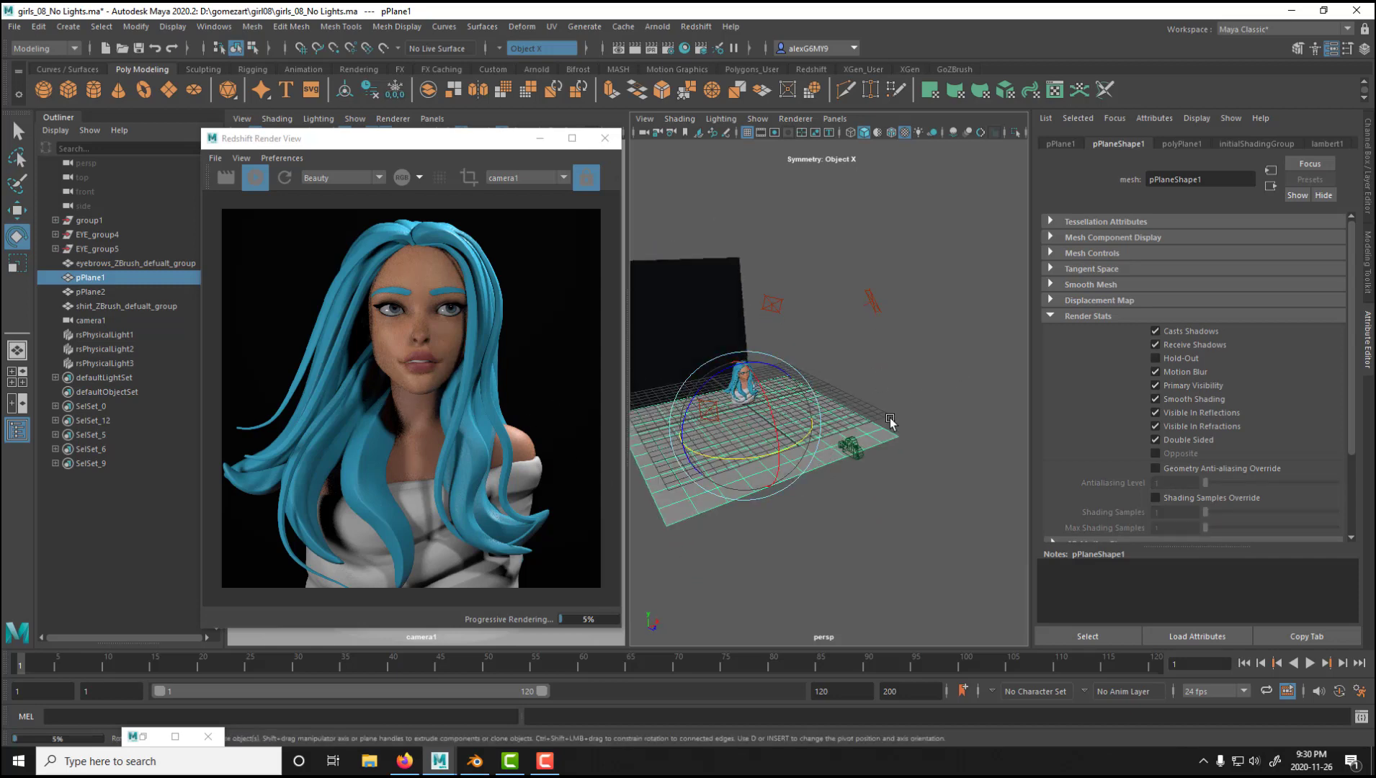
{"action": "left_click_drag", "start_coordinate": [890, 424], "coordinate": [760, 481], "text": "alt"}
{"action": "scroll", "coordinate": [829, 463], "scroll_direction": "down", "scroll_amount": 3}
{"action": "right_click_drag", "start_coordinate": [771, 481], "coordinate": [866, 476], "text": "alt"}
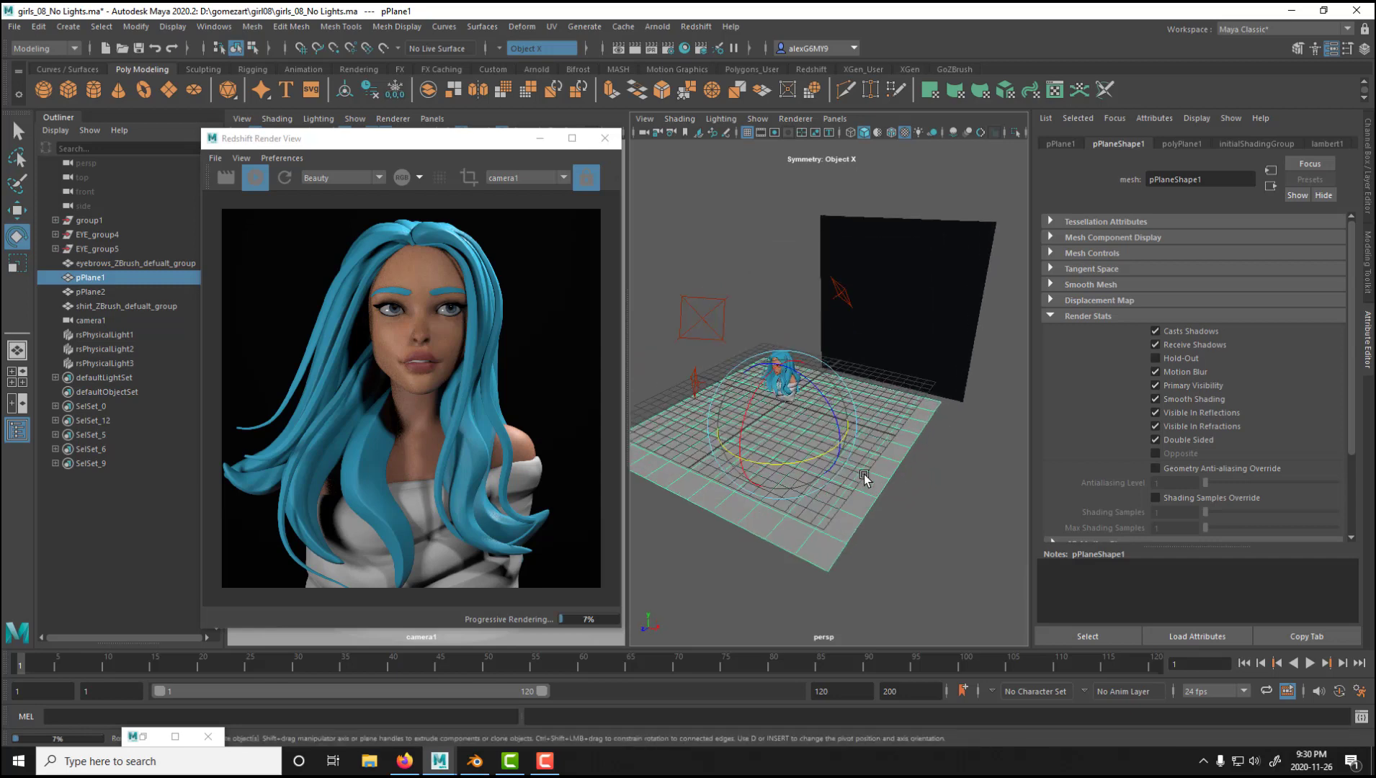
{"action": "left_click_drag", "start_coordinate": [866, 476], "coordinate": [848, 491], "text": "alt"}
{"action": "middle_click_drag", "start_coordinate": [848, 492], "coordinate": [871, 512], "text": "alt"}
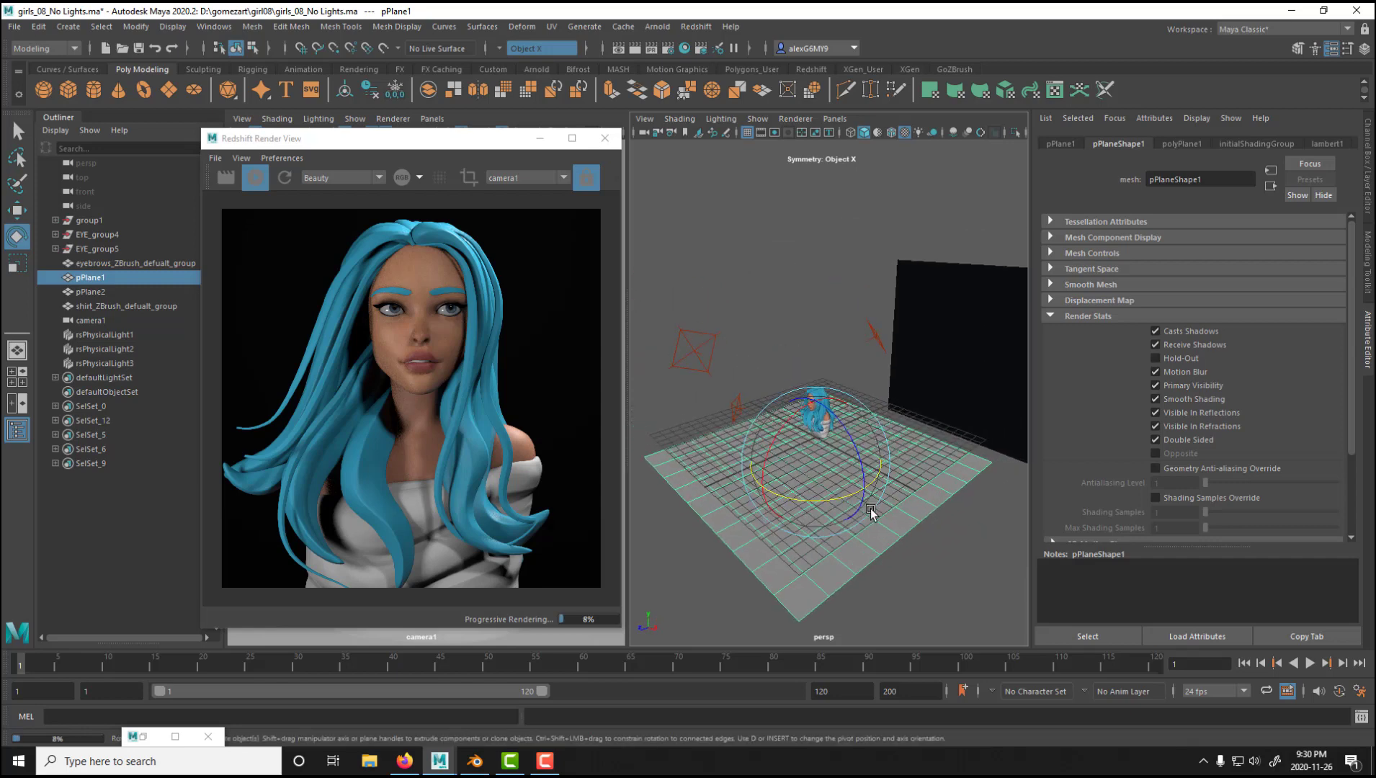
{"action": "left_click", "coordinate": [807, 314]}
{"action": "left_click_drag", "start_coordinate": [803, 431], "coordinate": [850, 446], "text": "alt"}
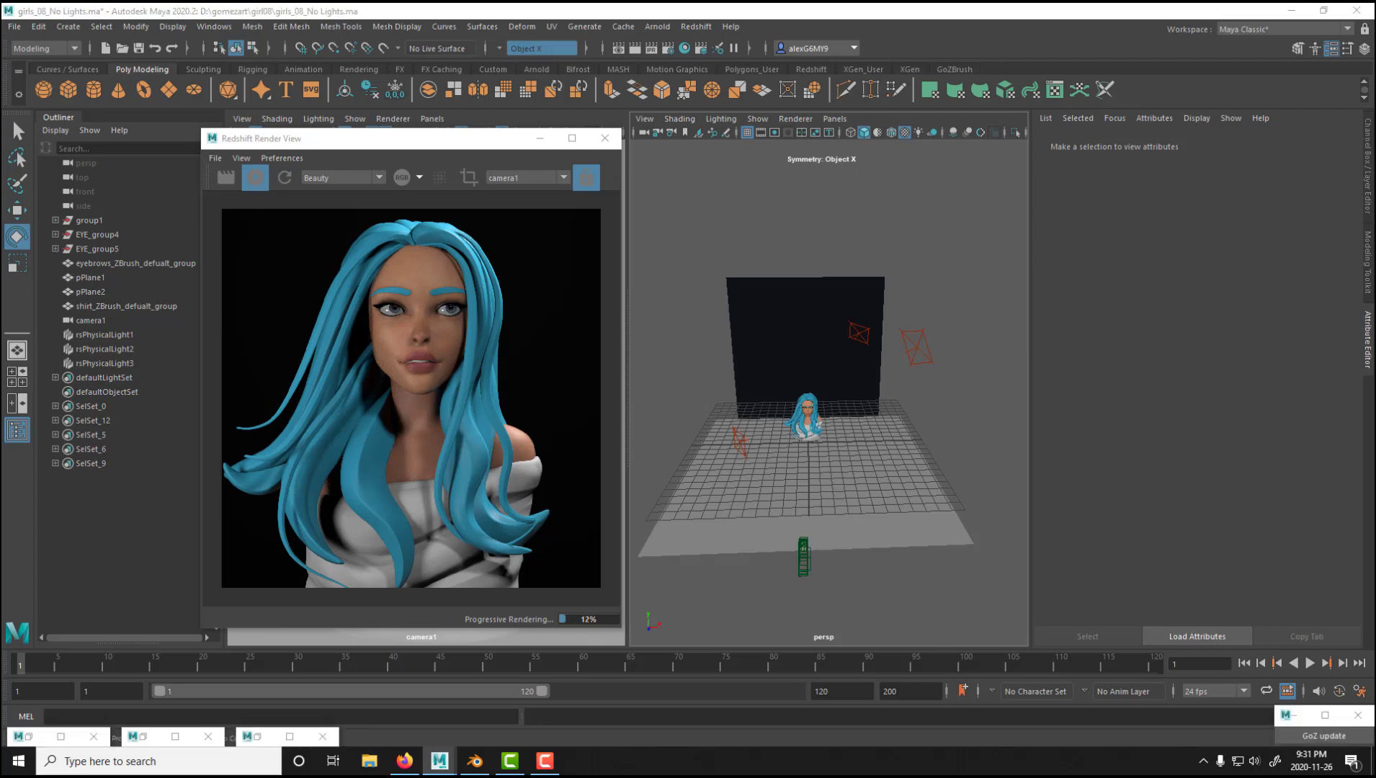
- Move the second area light to a slightly different position in front of the bust
{"action": "left_click_drag", "start_coordinate": [786, 462], "coordinate": [793, 500], "text": "alt"}
{"action": "left_click", "coordinate": [790, 462]}
{"action": "key", "text": "w"}
{"action": "left_click_drag", "start_coordinate": [795, 480], "coordinate": [829, 473]}
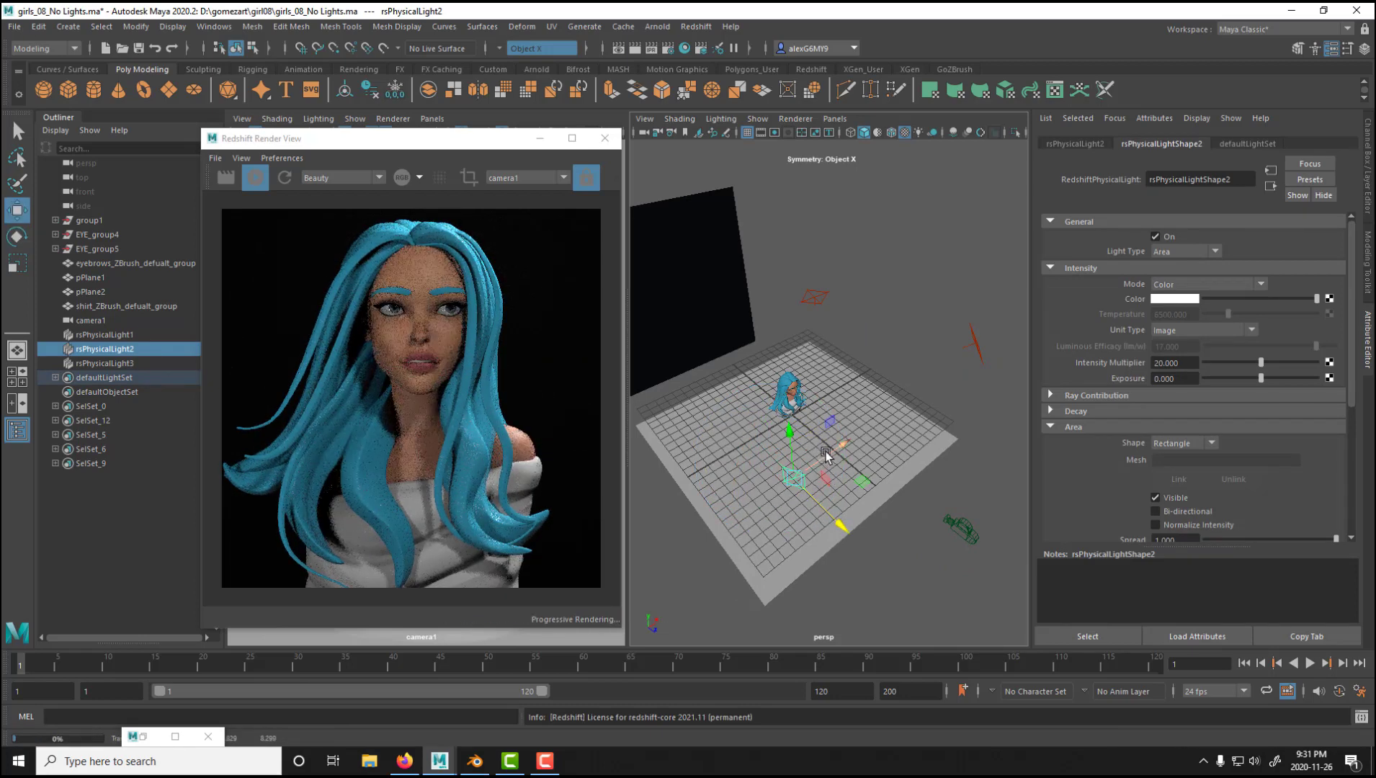
- Select the key area light rsPhysicalLight1 and set the Move Tool's axis orientation to Object
{"action": "left_click", "coordinate": [975, 337]}
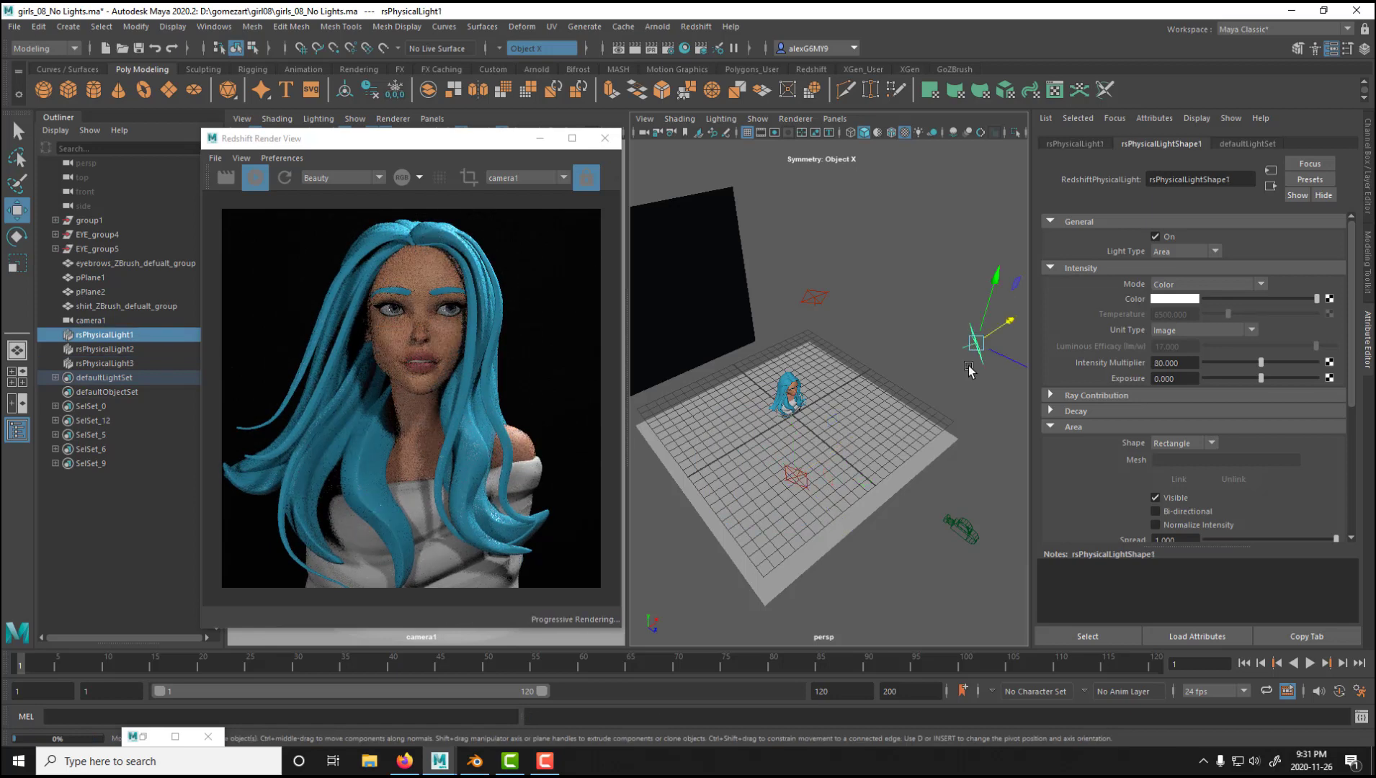
{"action": "left_click_drag", "start_coordinate": [1001, 327], "coordinate": [838, 424], "text": "alt"}
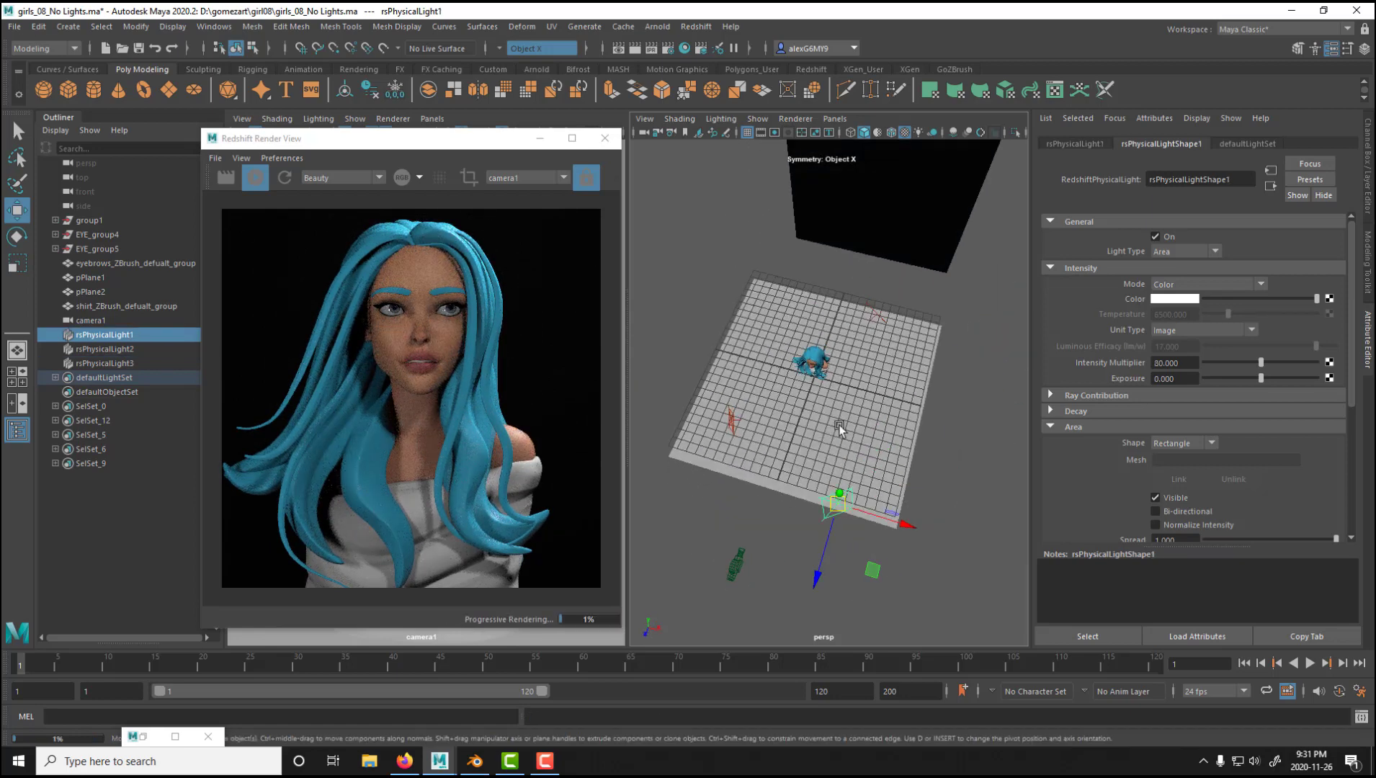
{"action": "left_click", "coordinate": [1346, 48]}
{"action": "left_click", "coordinate": [381, 270]}
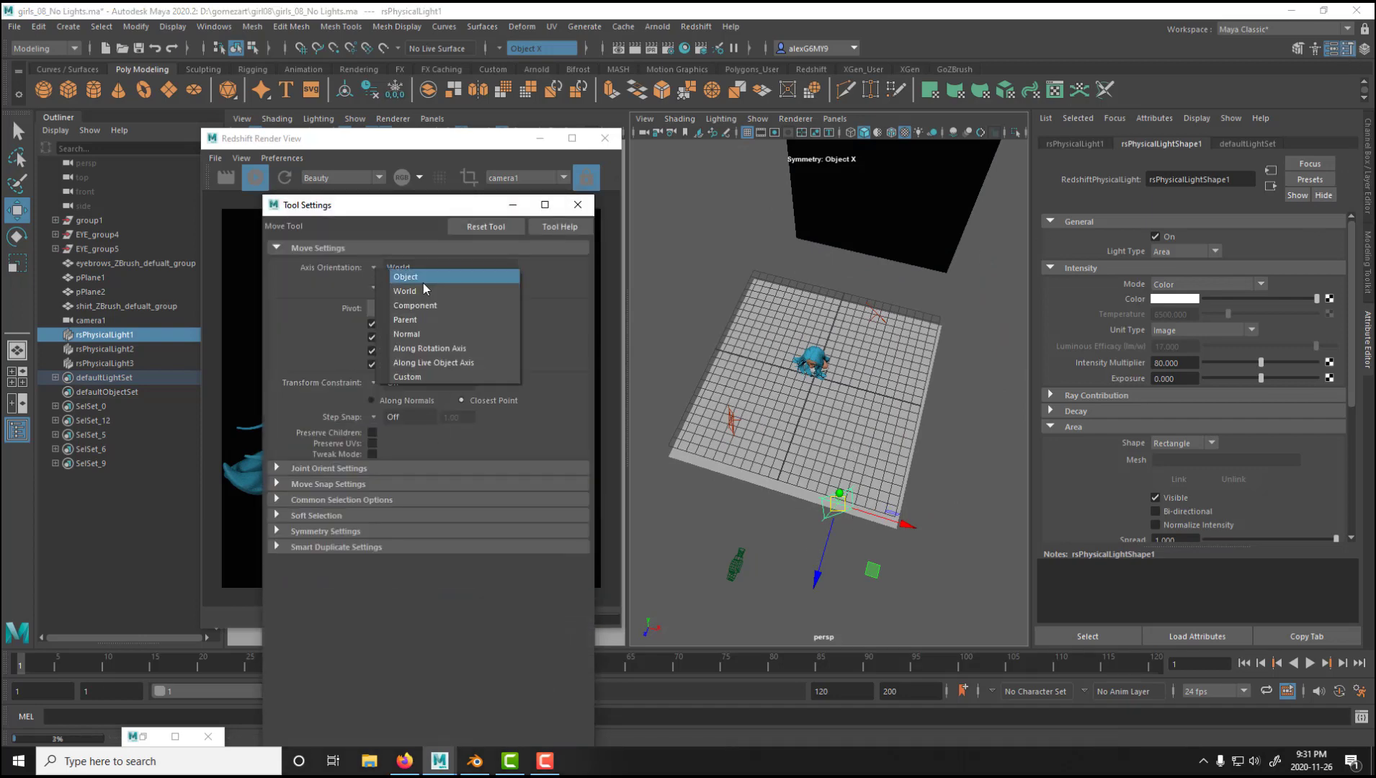
{"action": "left_click", "coordinate": [431, 287]}
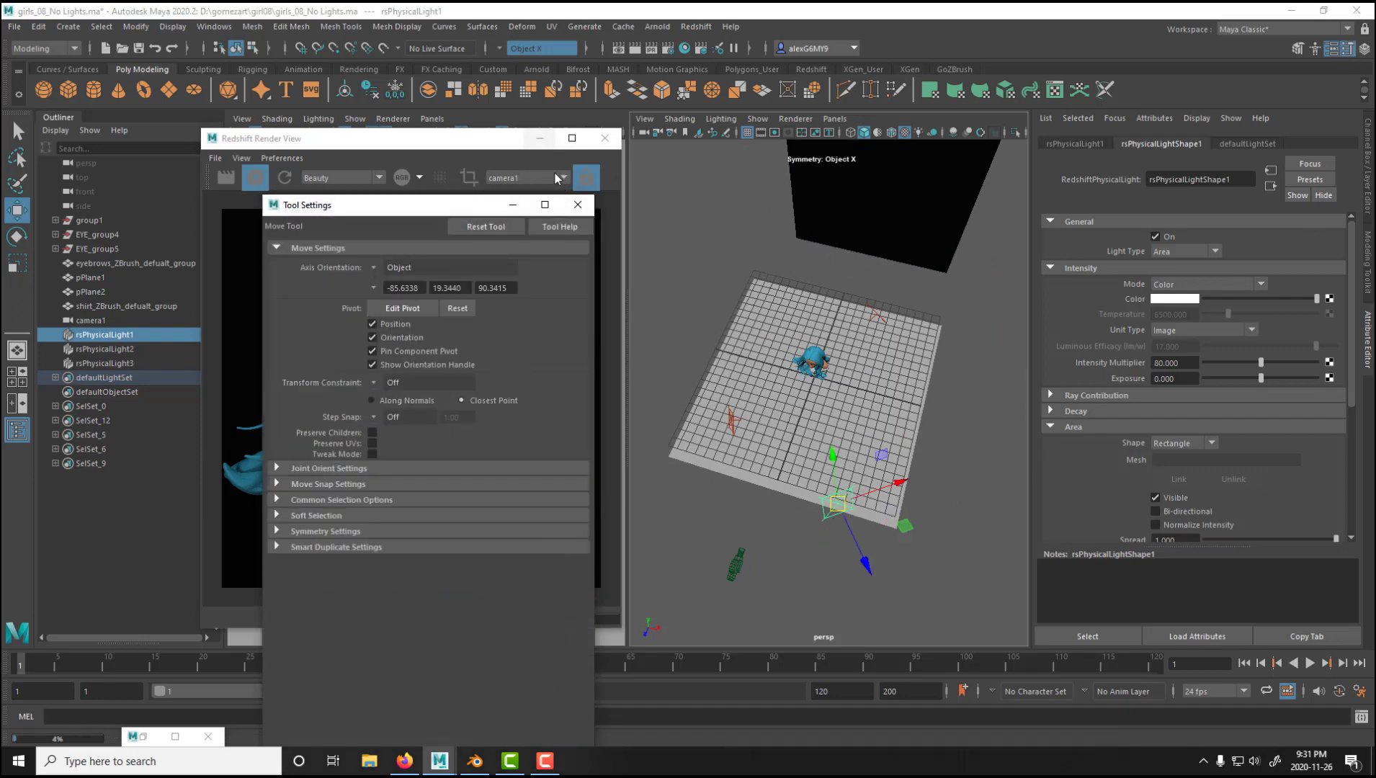
{"action": "left_click", "coordinate": [577, 205]}
- Move rsPhysicalLight1 along its own axes closer to the bust and slightly sideways over the floor plane
{"action": "left_click_drag", "start_coordinate": [867, 565], "coordinate": [843, 528]}
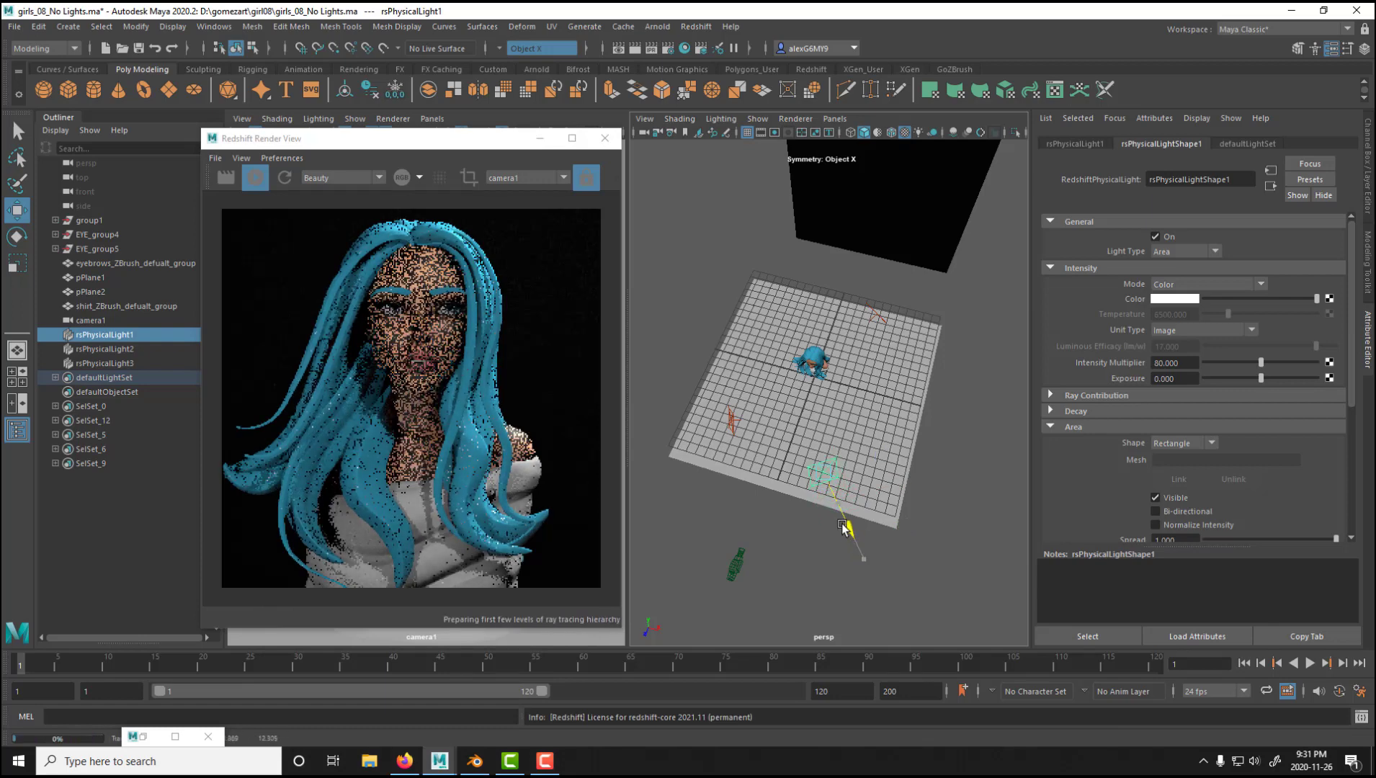
{"action": "left_click_drag", "start_coordinate": [865, 455], "coordinate": [899, 444]}
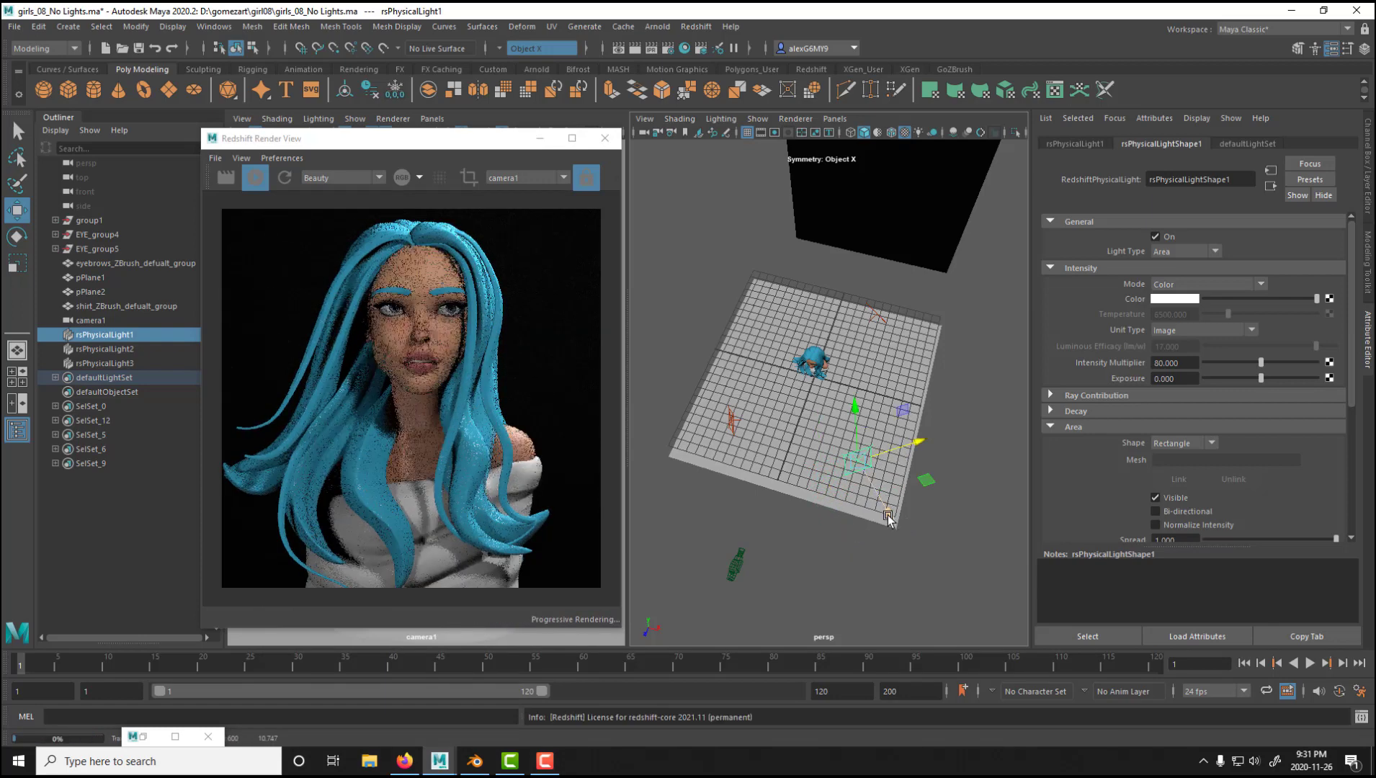
{"action": "left_click_drag", "start_coordinate": [889, 515], "coordinate": [883, 505]}
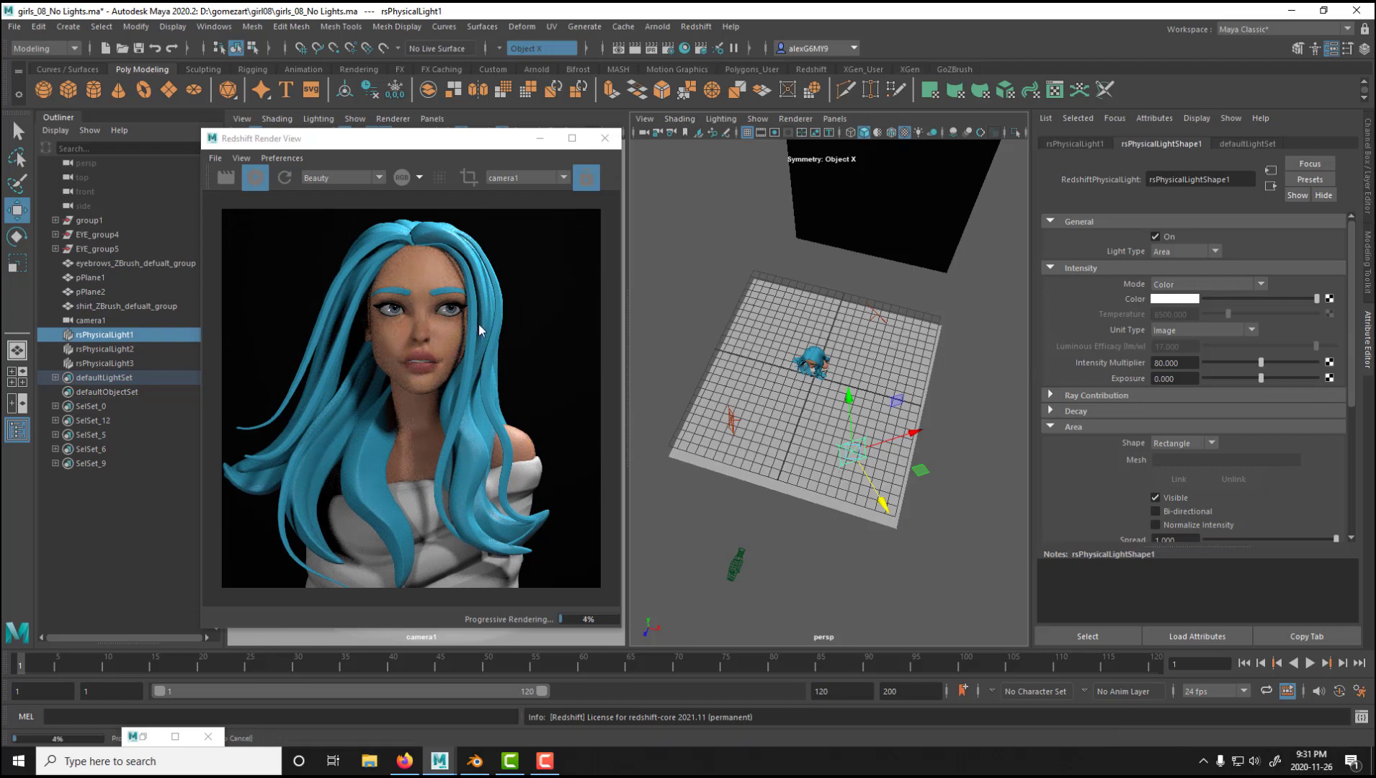
- Add a Redshift Dome Light to the three-light scene
{"action": "left_click_drag", "start_coordinate": [729, 461], "coordinate": [906, 452], "text": "alt"}
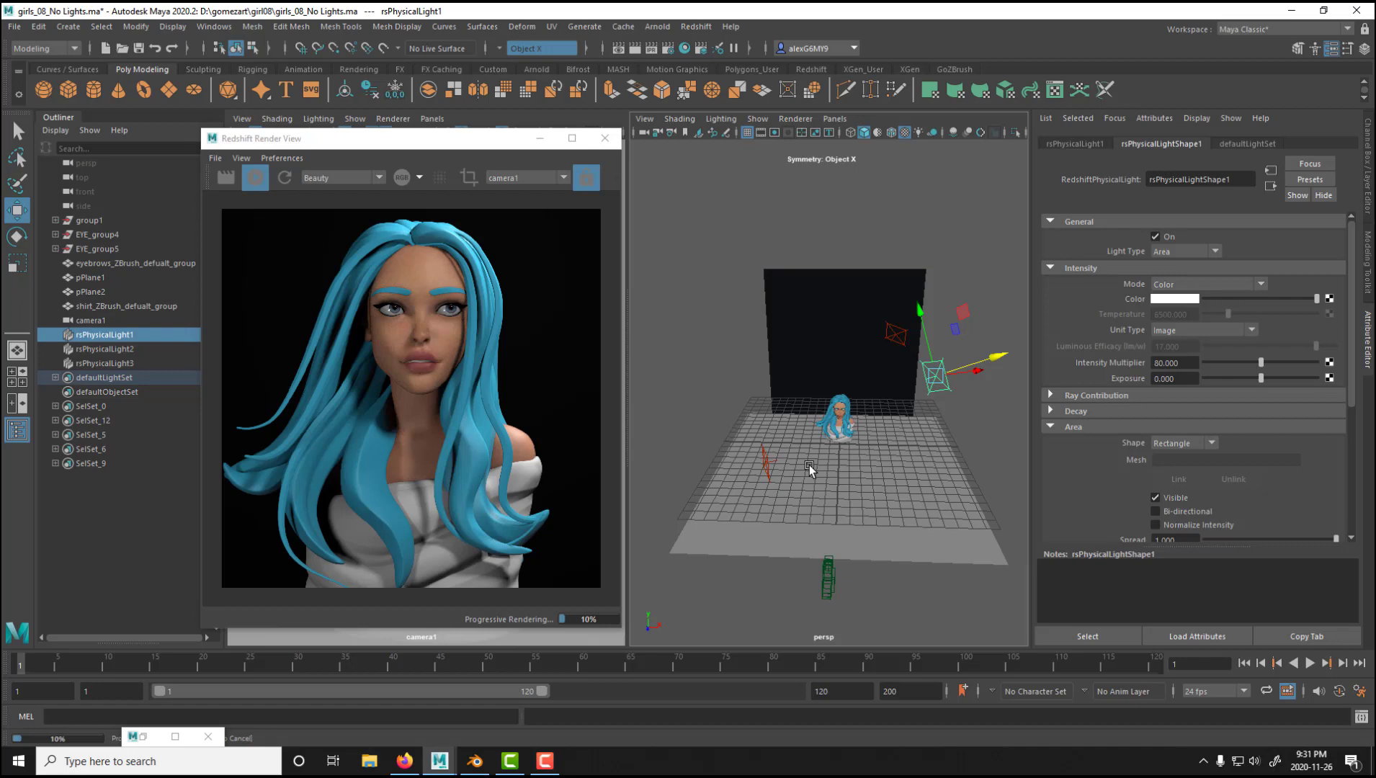
{"action": "left_click_drag", "start_coordinate": [843, 405], "coordinate": [737, 369], "text": "alt"}
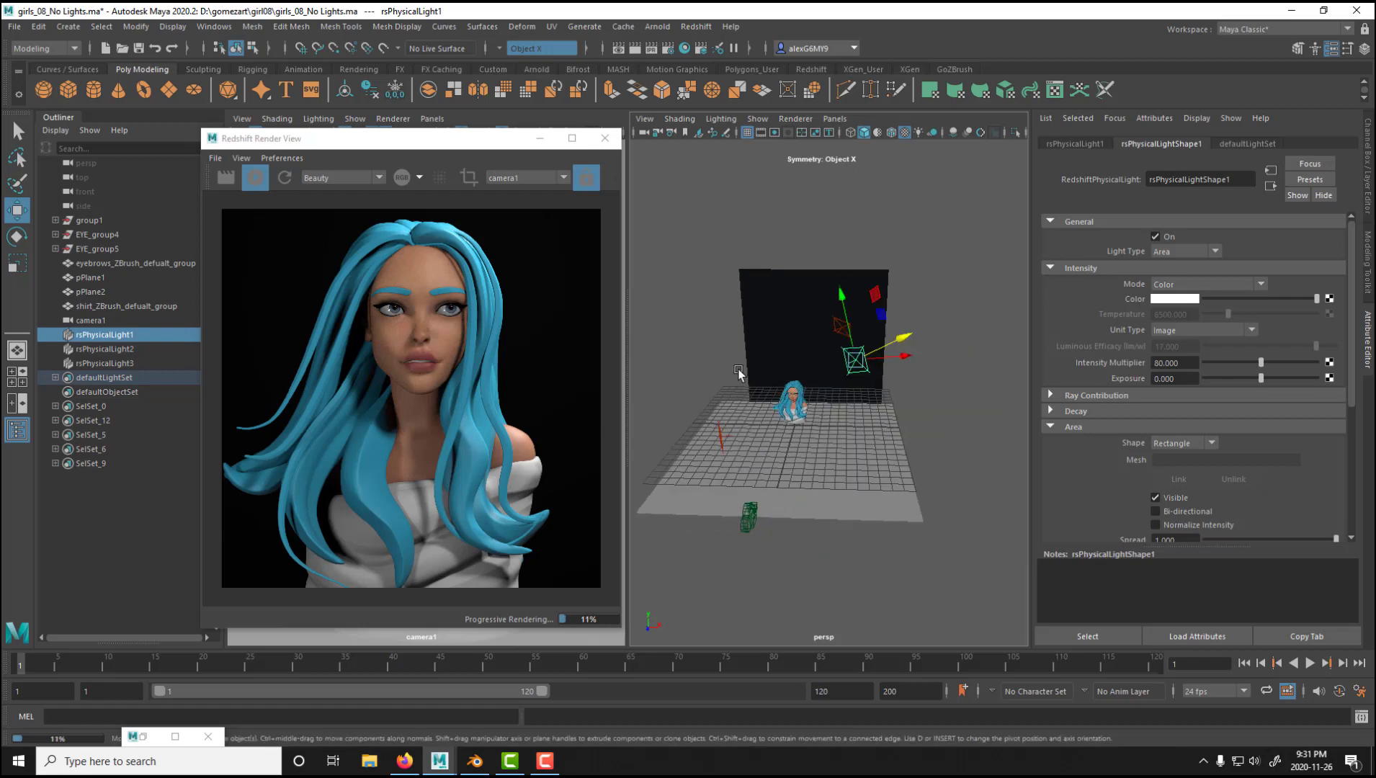
{"action": "left_click_drag", "start_coordinate": [869, 424], "coordinate": [778, 427], "text": "alt"}
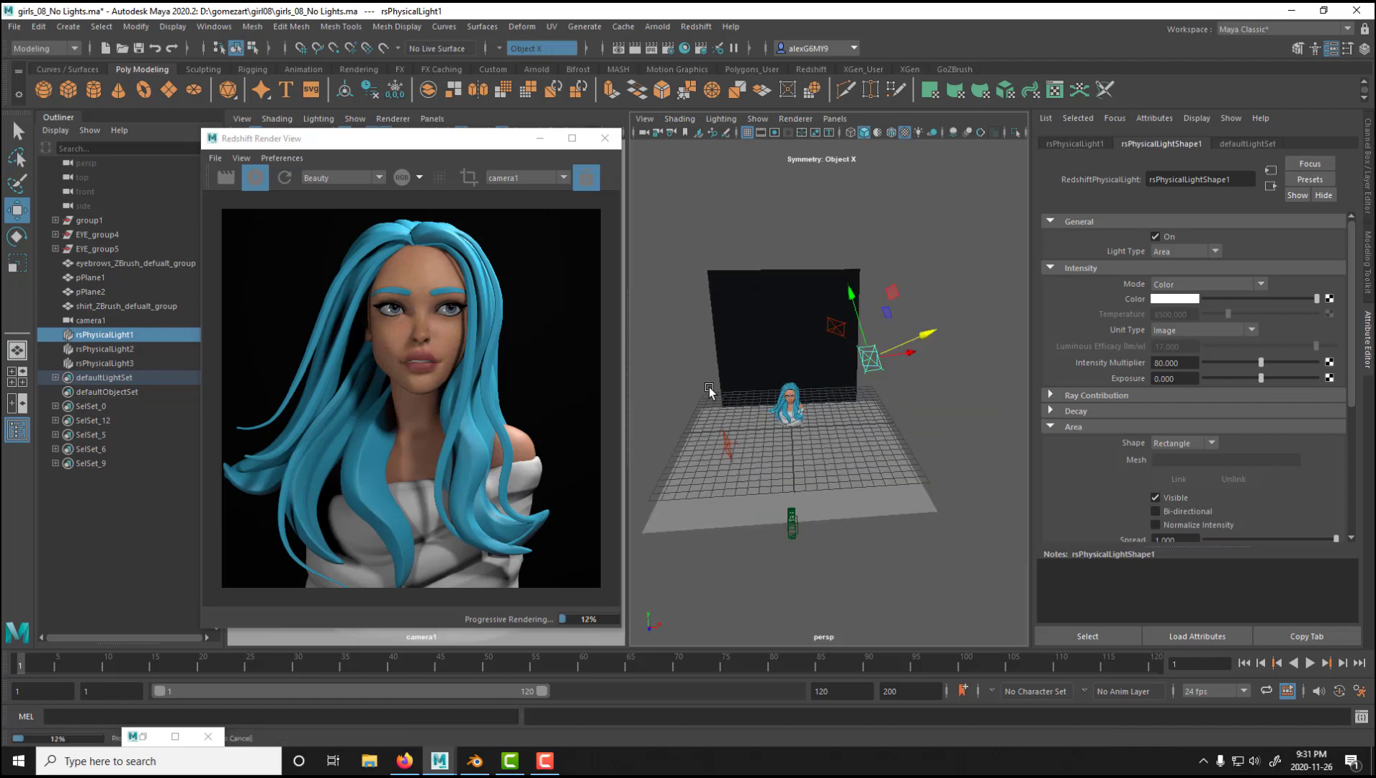
{"action": "left_click", "coordinate": [690, 29]}
{"action": "mouse_move", "coordinate": [718, 127]}
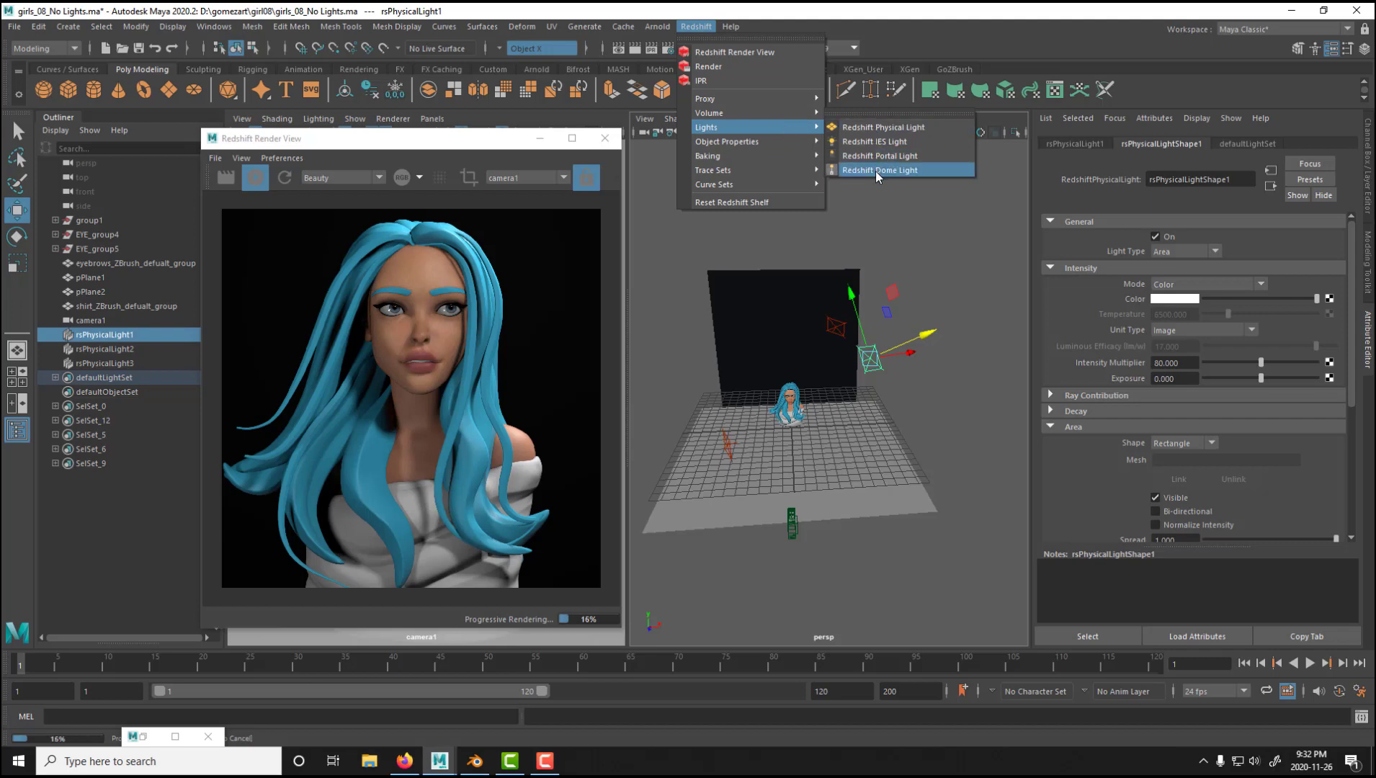
{"action": "left_click", "coordinate": [875, 171]}
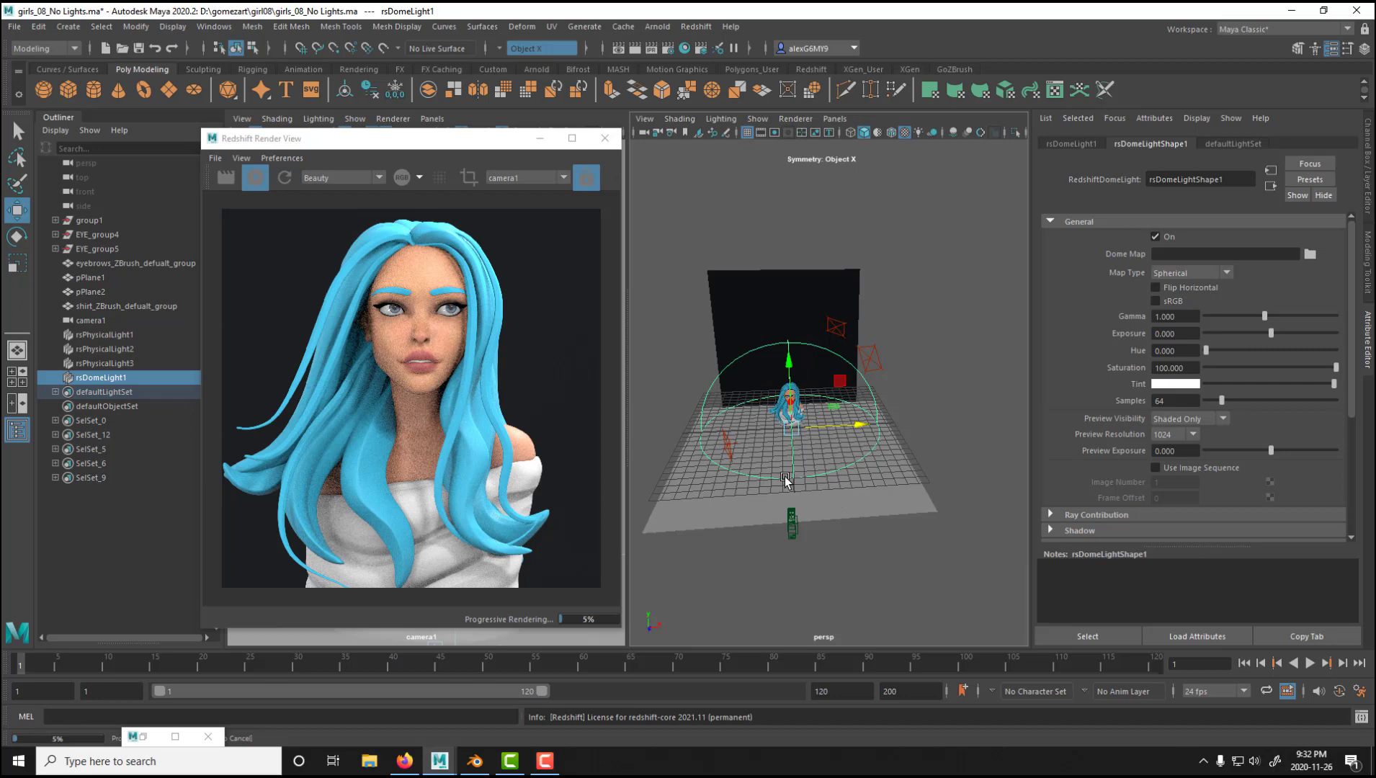
- Lower the dome light's Exposure to -1 and then to -2
{"action": "left_click_drag", "start_coordinate": [785, 481], "coordinate": [841, 487], "text": "alt"}
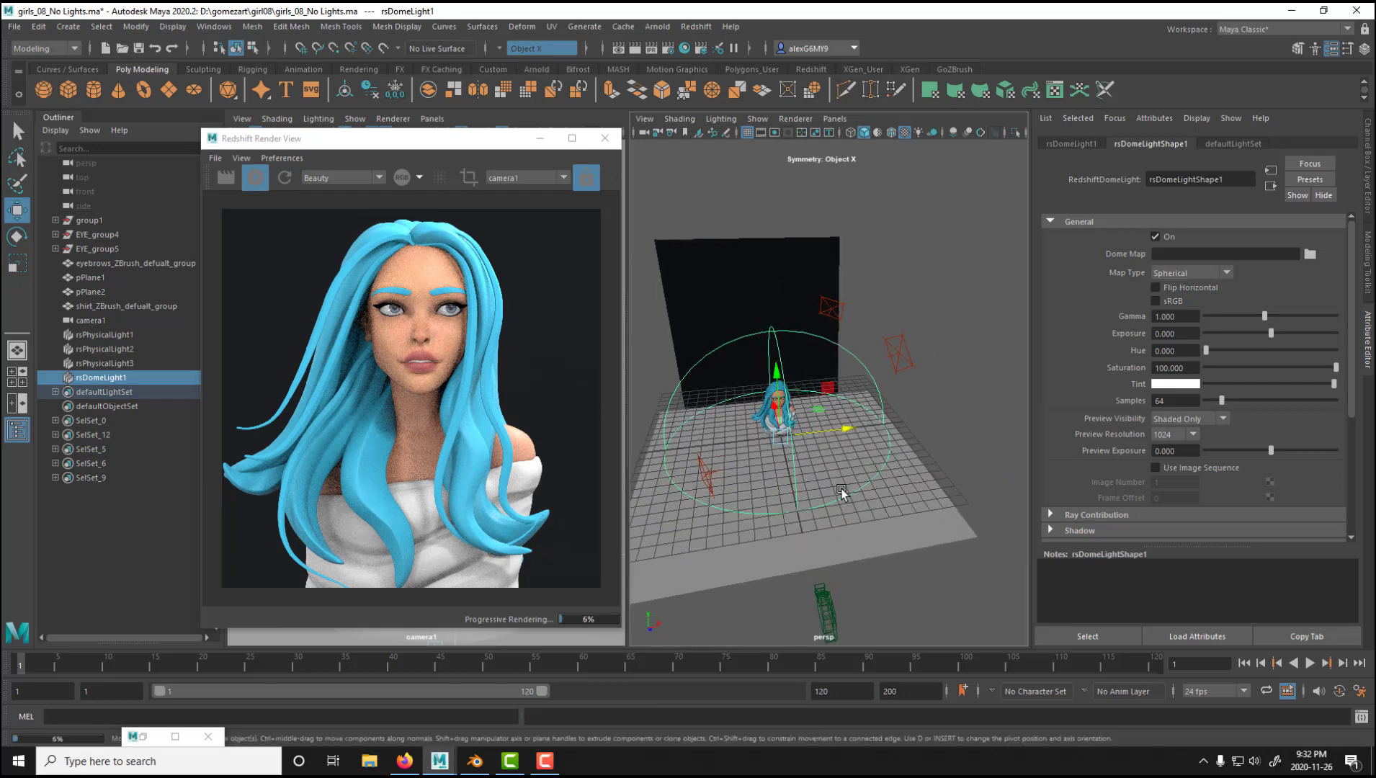
{"action": "double_click", "coordinate": [1201, 333]}
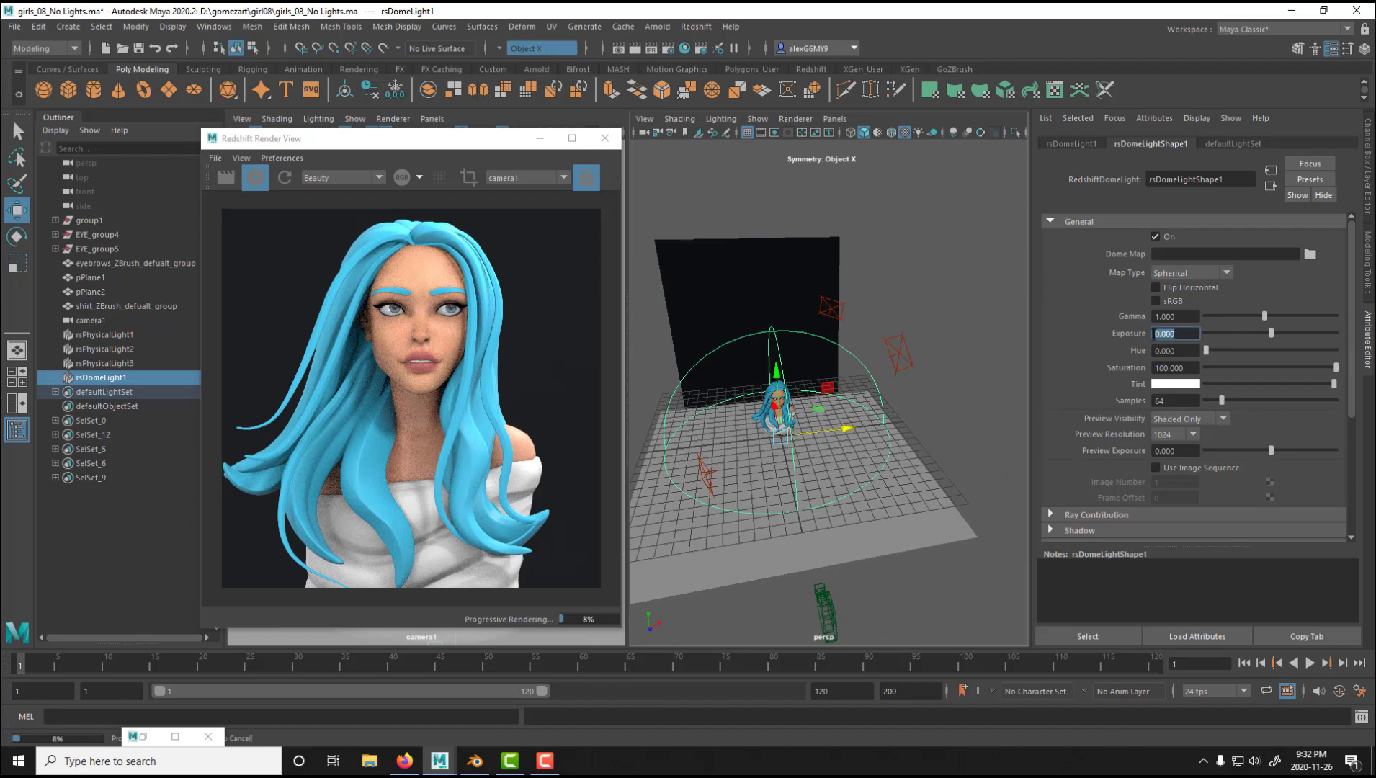
{"action": "type", "text": "-1"}
{"action": "key", "text": "Return"}
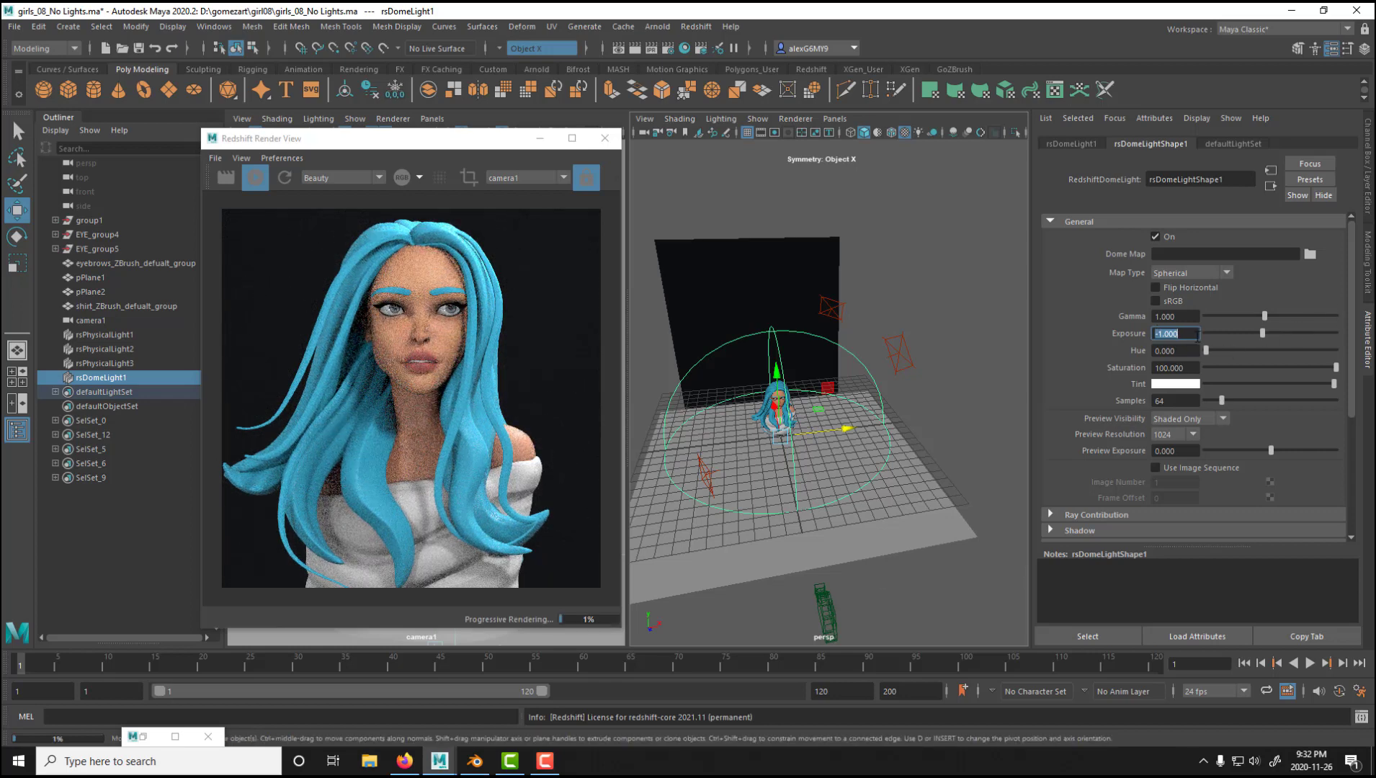
{"action": "type", "text": "-2"}
{"action": "key", "text": "Return"}
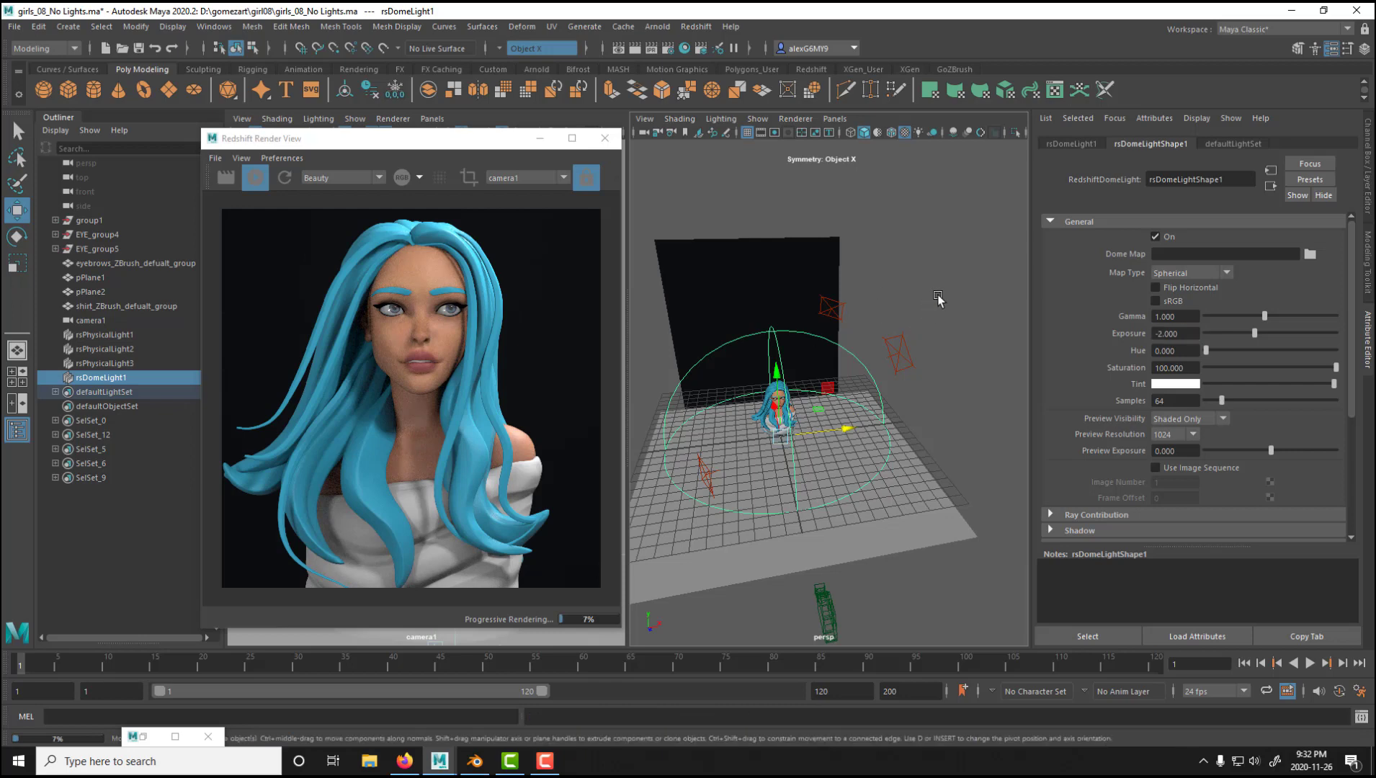
- Switch the dome light off and back on to compare its effect in the render
{"action": "left_click", "coordinate": [863, 359]}
{"action": "left_click", "coordinate": [855, 354]}
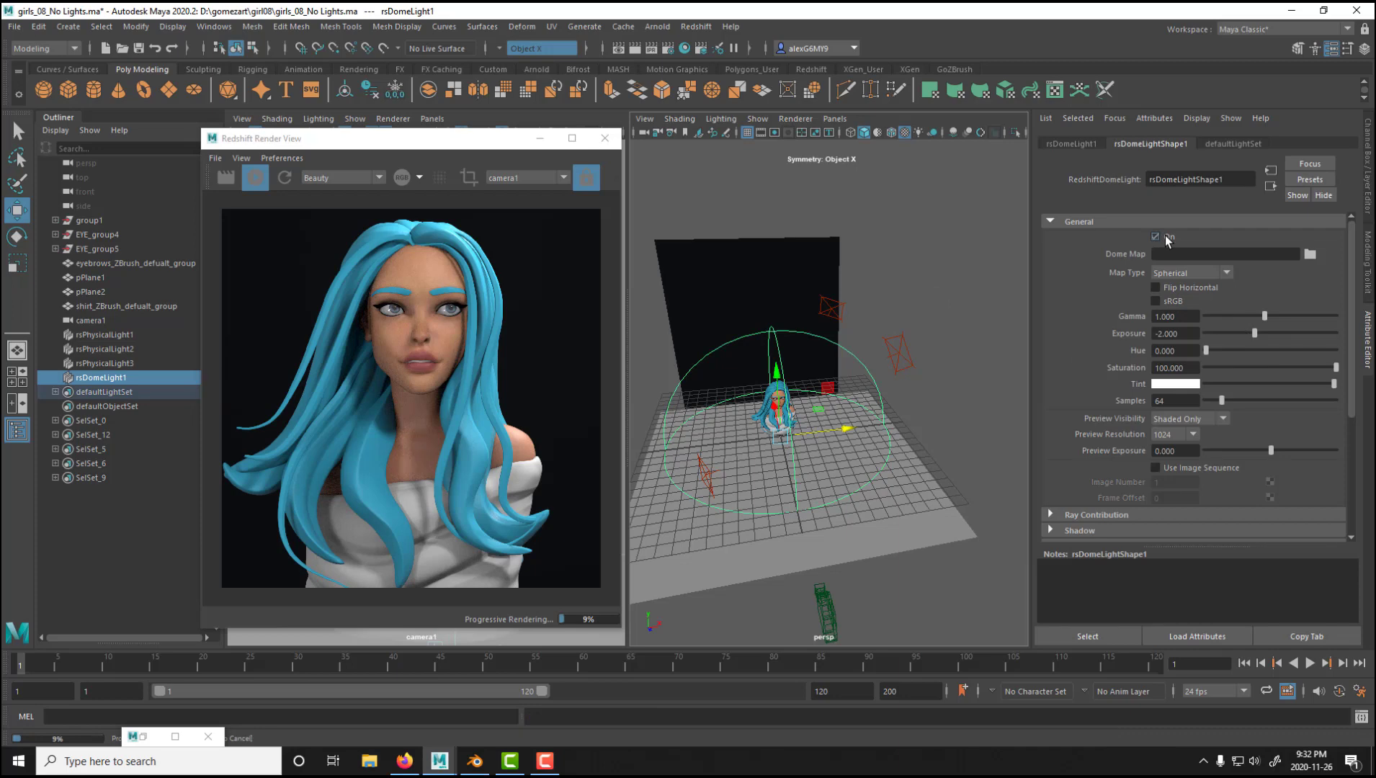
{"action": "left_click", "coordinate": [1156, 237]}
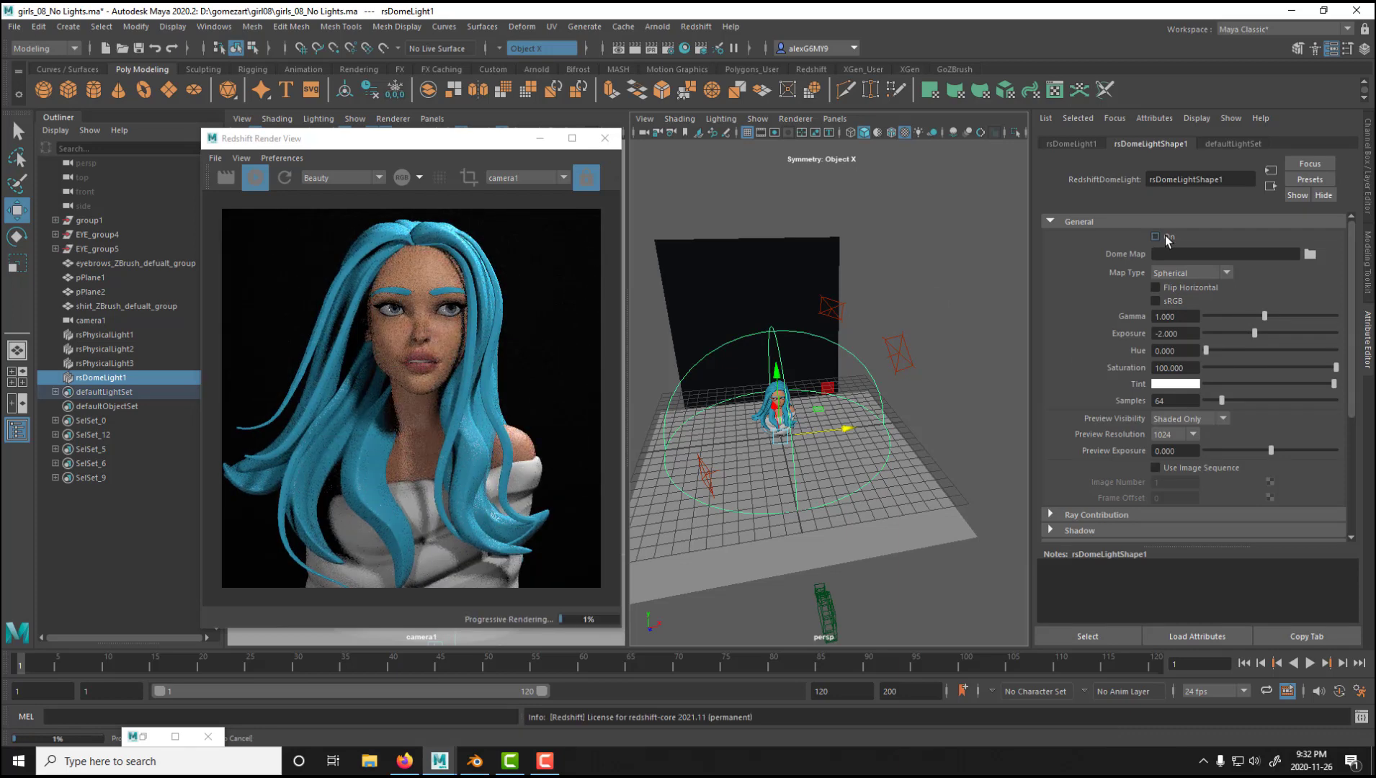
{"action": "left_click", "coordinate": [1167, 238]}
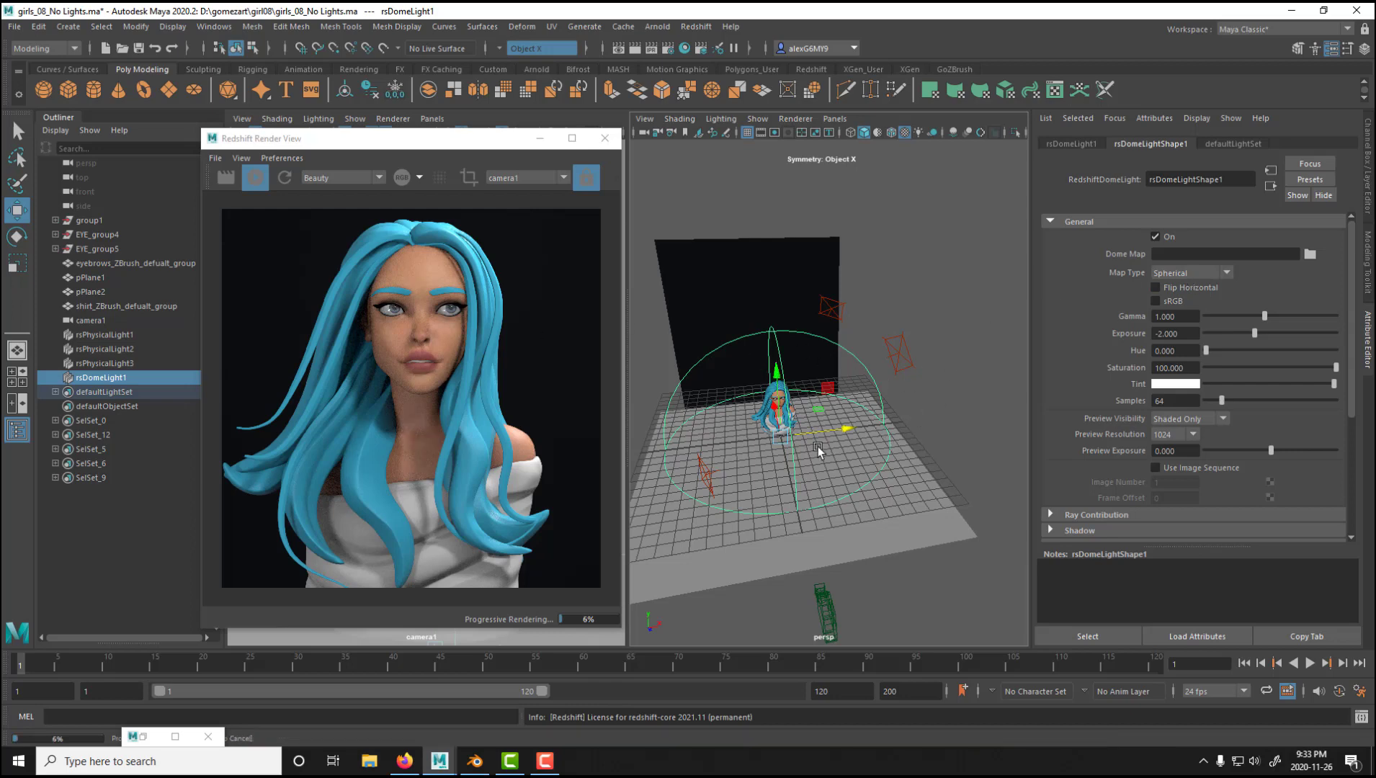
- Start choosing a Dome Map file for the dome light and browse up to the root of the D: drive
{"action": "left_click_drag", "start_coordinate": [826, 443], "coordinate": [792, 304], "text": "alt"}
{"action": "left_click_drag", "start_coordinate": [781, 371], "coordinate": [870, 387], "text": "alt"}
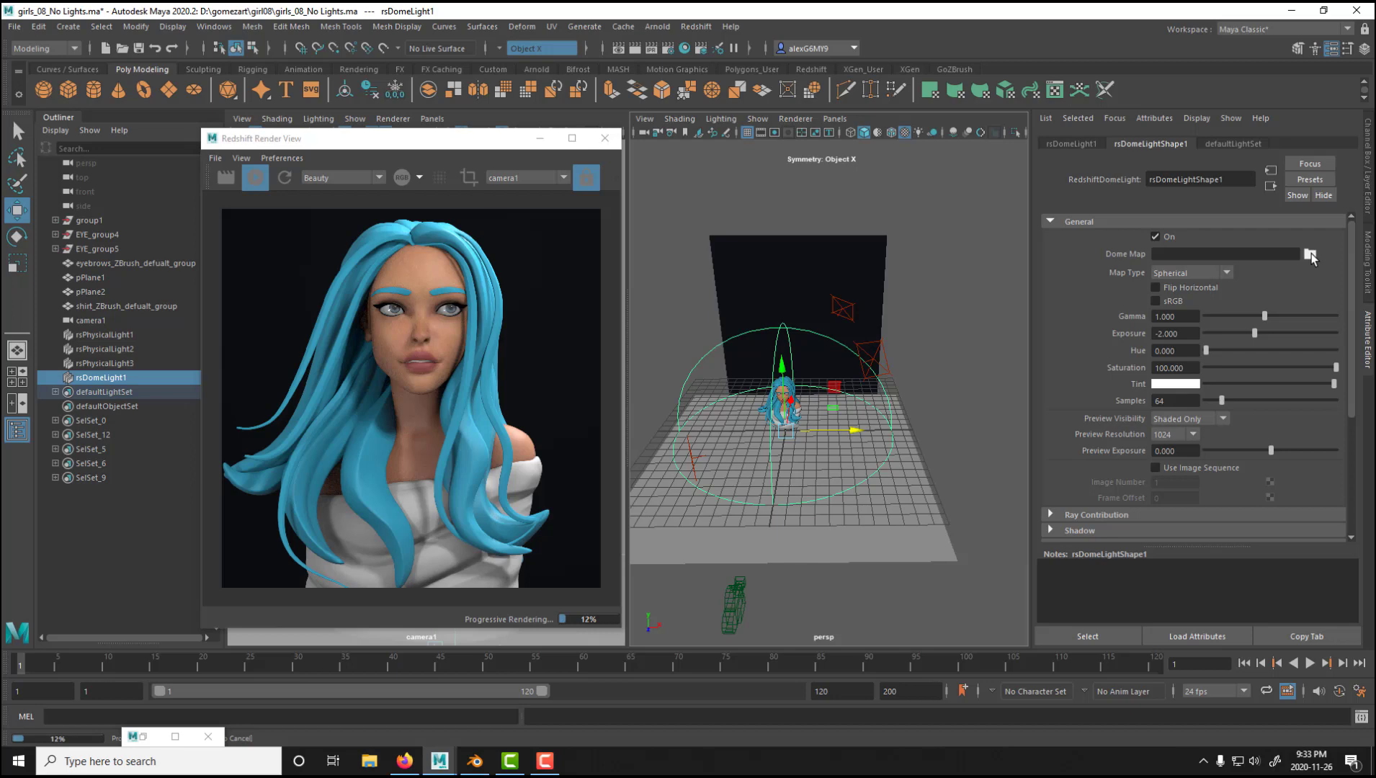
{"action": "left_click", "coordinate": [1309, 255]}
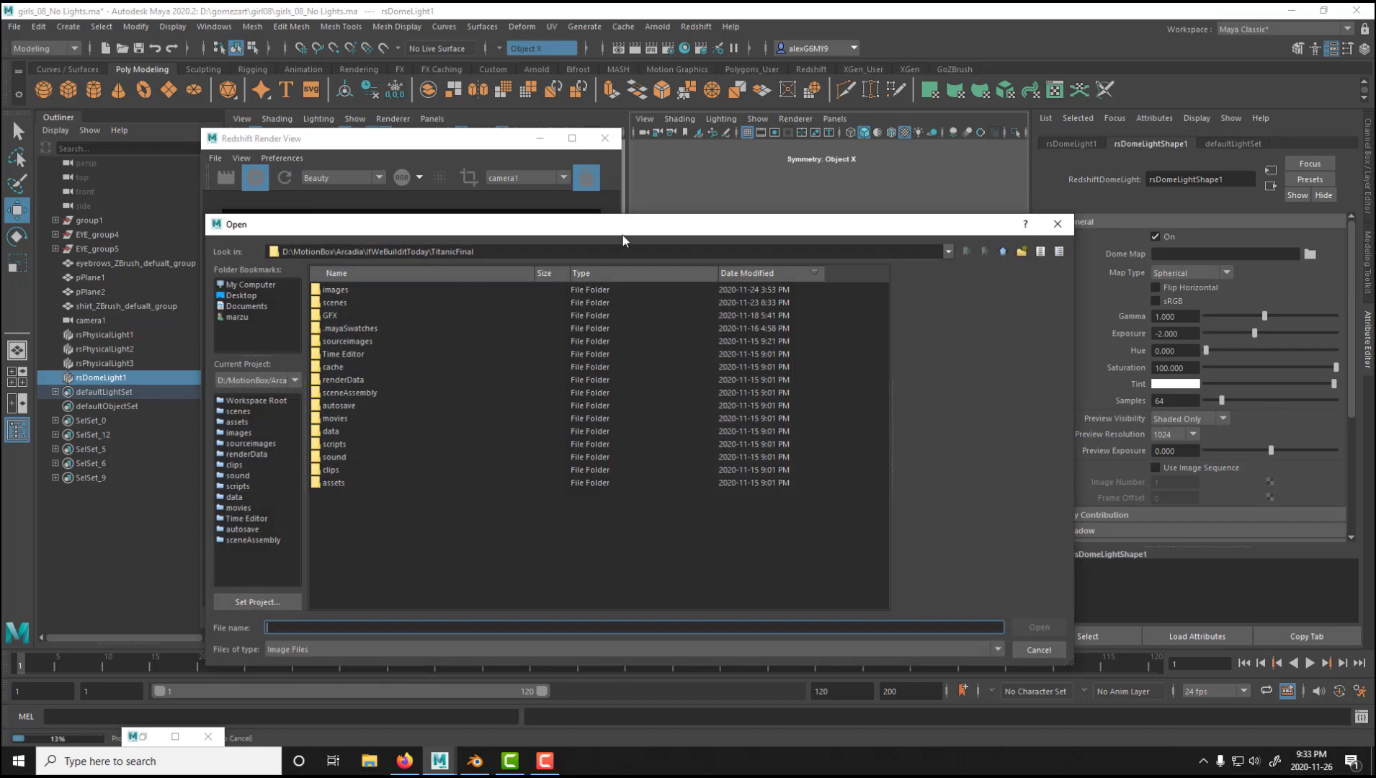
{"action": "left_click", "coordinate": [1003, 252]}
{"action": "left_click", "coordinate": [1004, 252]}
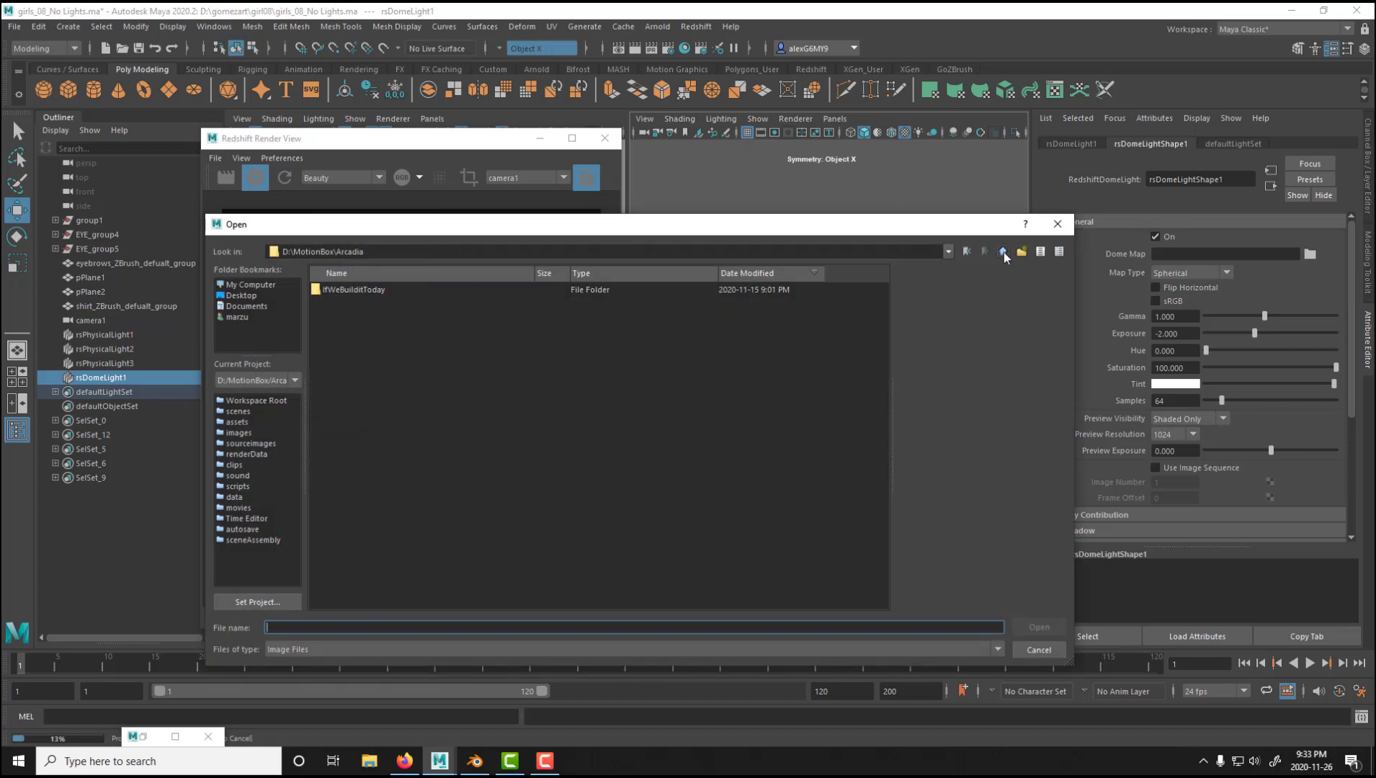
{"action": "left_click", "coordinate": [1004, 252]}
{"action": "left_click", "coordinate": [1003, 253]}
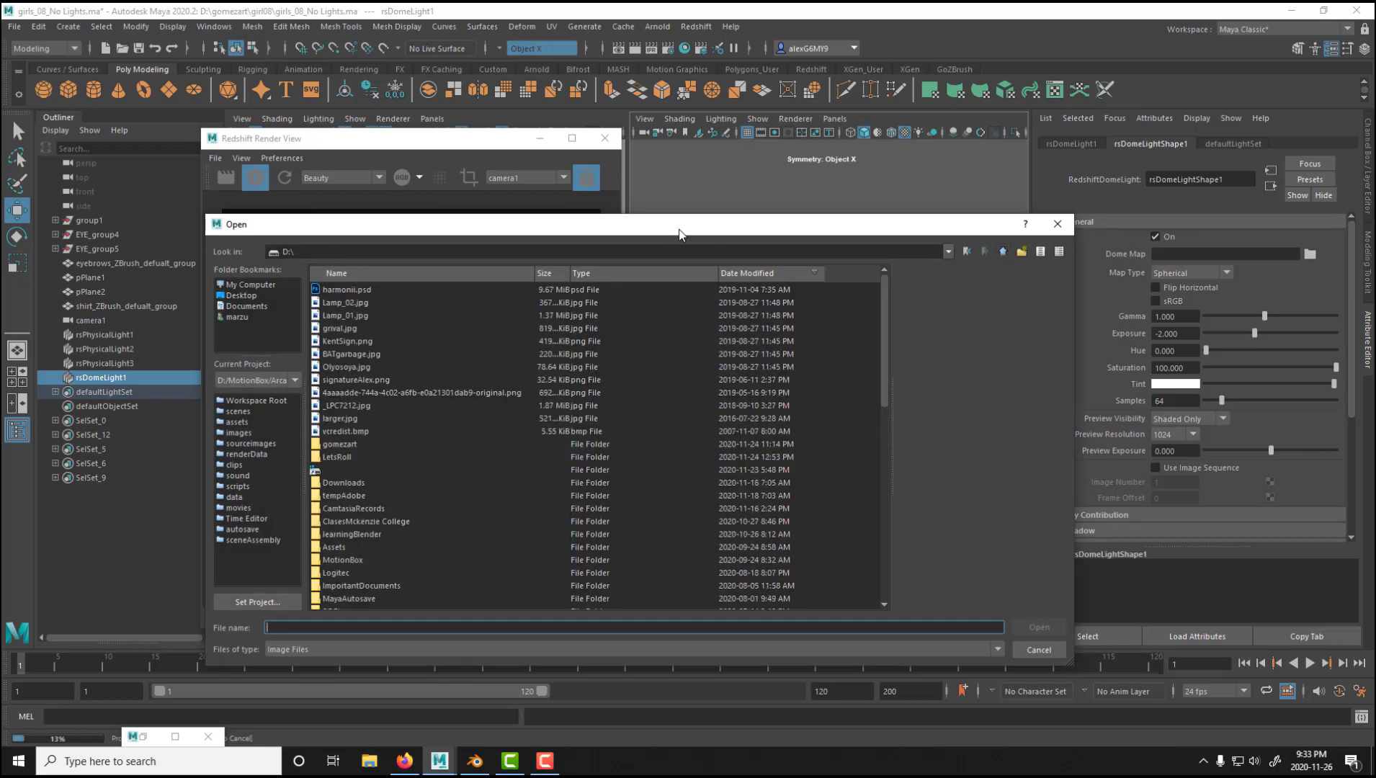
{"action": "left_click_drag", "start_coordinate": [679, 234], "coordinate": [931, 157]}
{"action": "scroll", "coordinate": [673, 386], "scroll_direction": "down", "scroll_amount": 1}
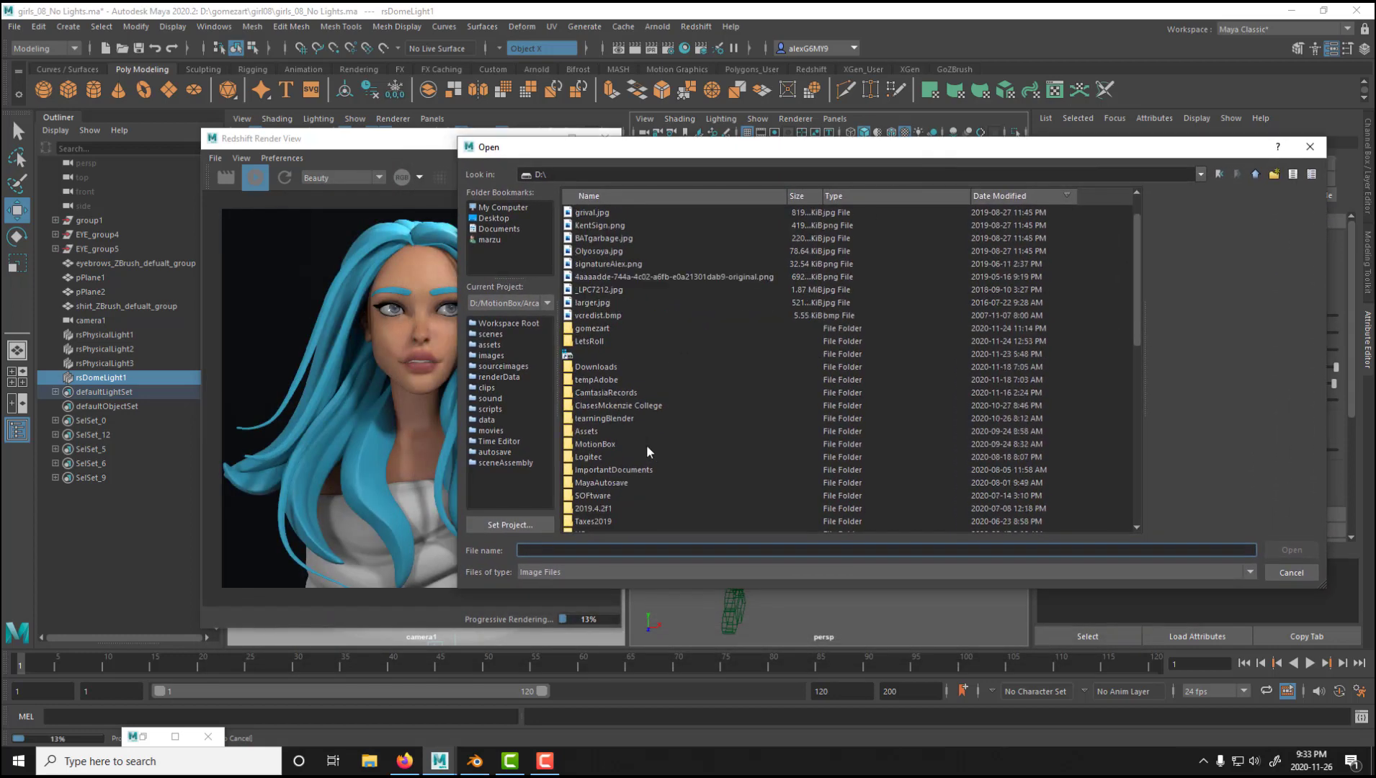
{"action": "scroll", "coordinate": [648, 444], "scroll_direction": "down", "scroll_amount": 4}
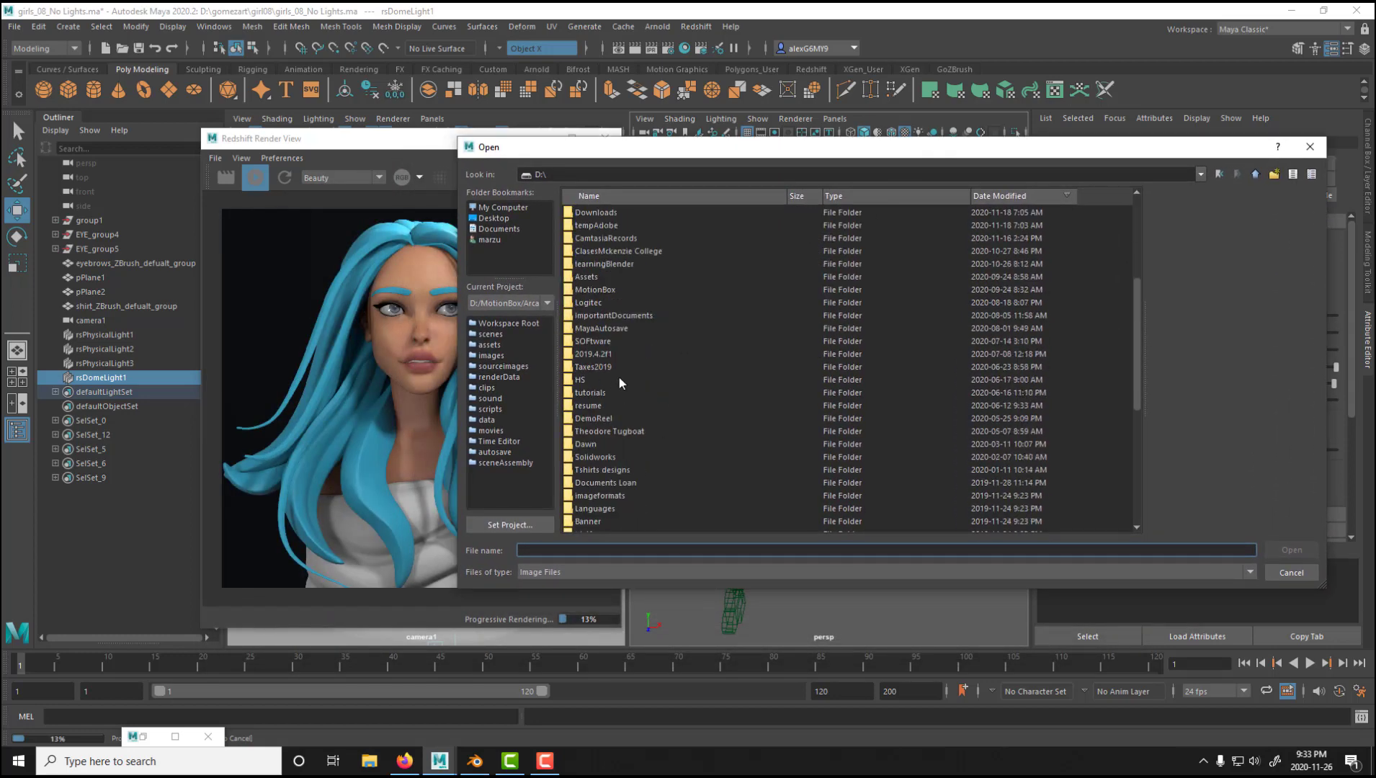
{"action": "scroll", "coordinate": [623, 396], "scroll_direction": "up", "scroll_amount": 5}
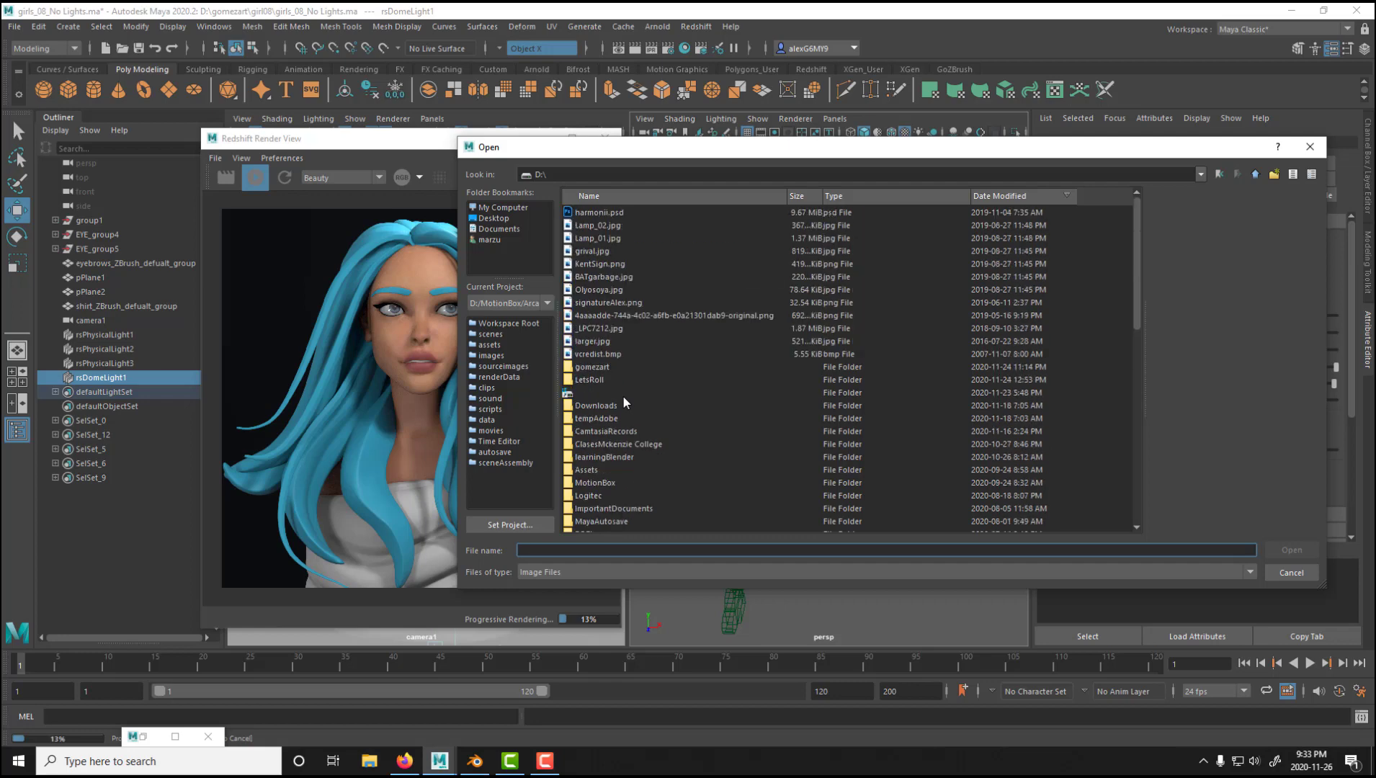
{"action": "double_click", "coordinate": [605, 365]}
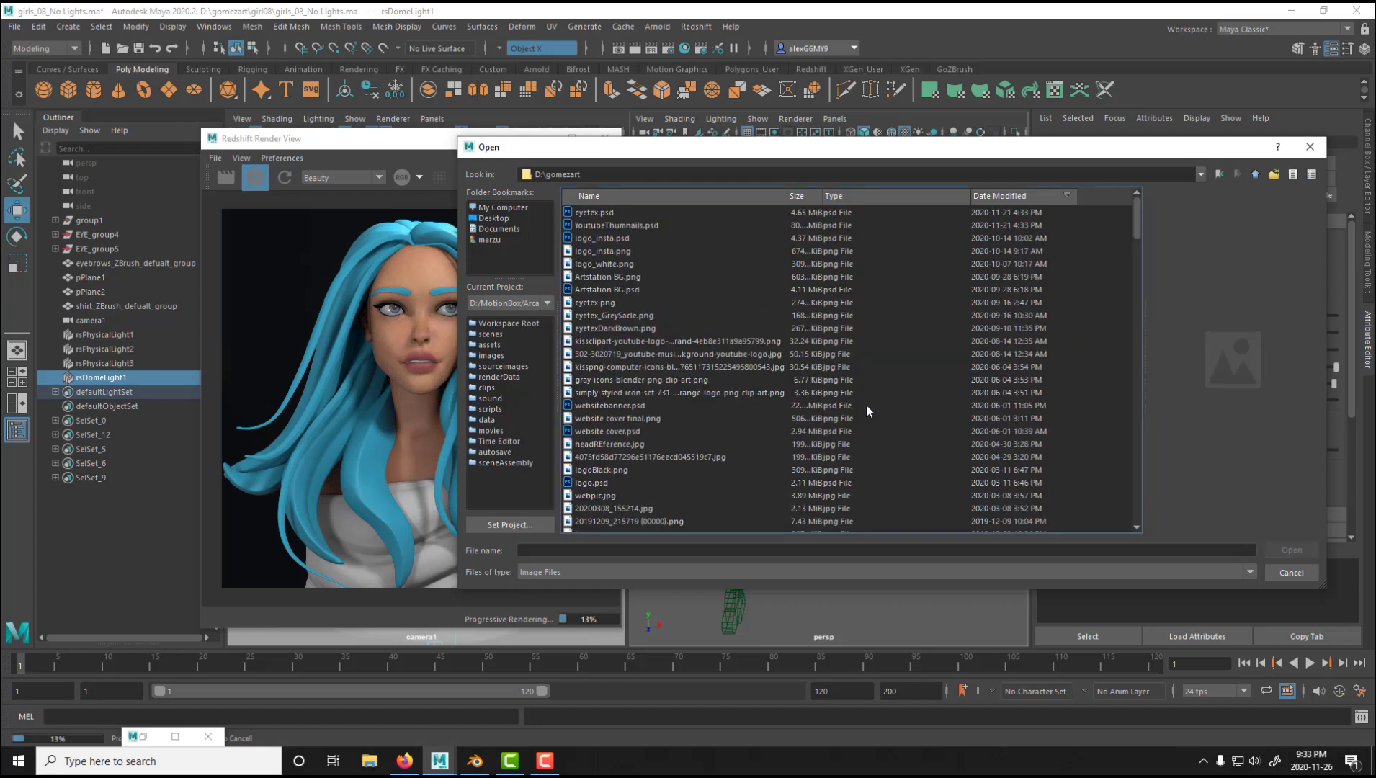
{"action": "scroll", "coordinate": [852, 412], "scroll_direction": "down", "scroll_amount": 6}
{"action": "scroll", "coordinate": [678, 425], "scroll_direction": "up", "scroll_amount": 7}
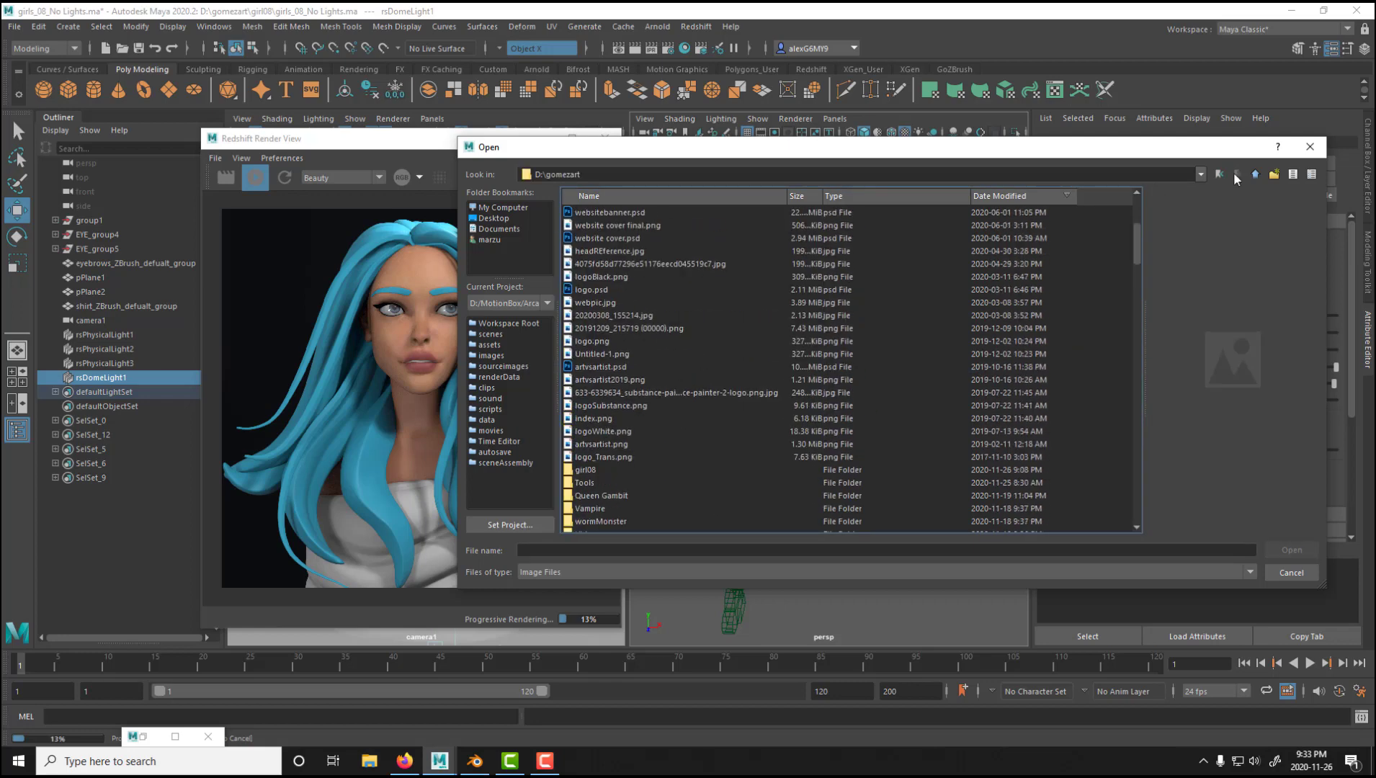
{"action": "left_click", "coordinate": [1256, 173]}
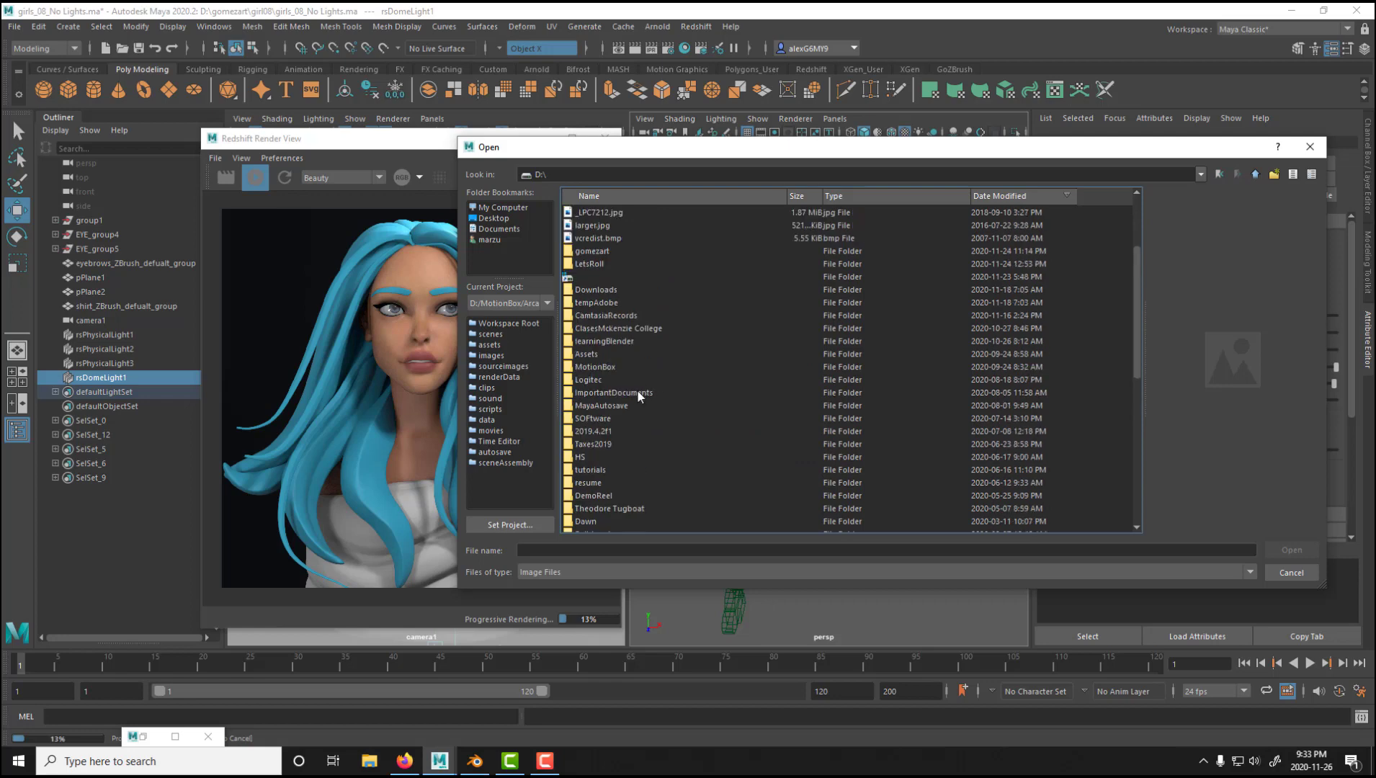
- Find the Assets folder on the D: drive and open its HDRI subfolder for the dome map
{"action": "scroll", "coordinate": [637, 392], "scroll_direction": "down", "scroll_amount": 6}
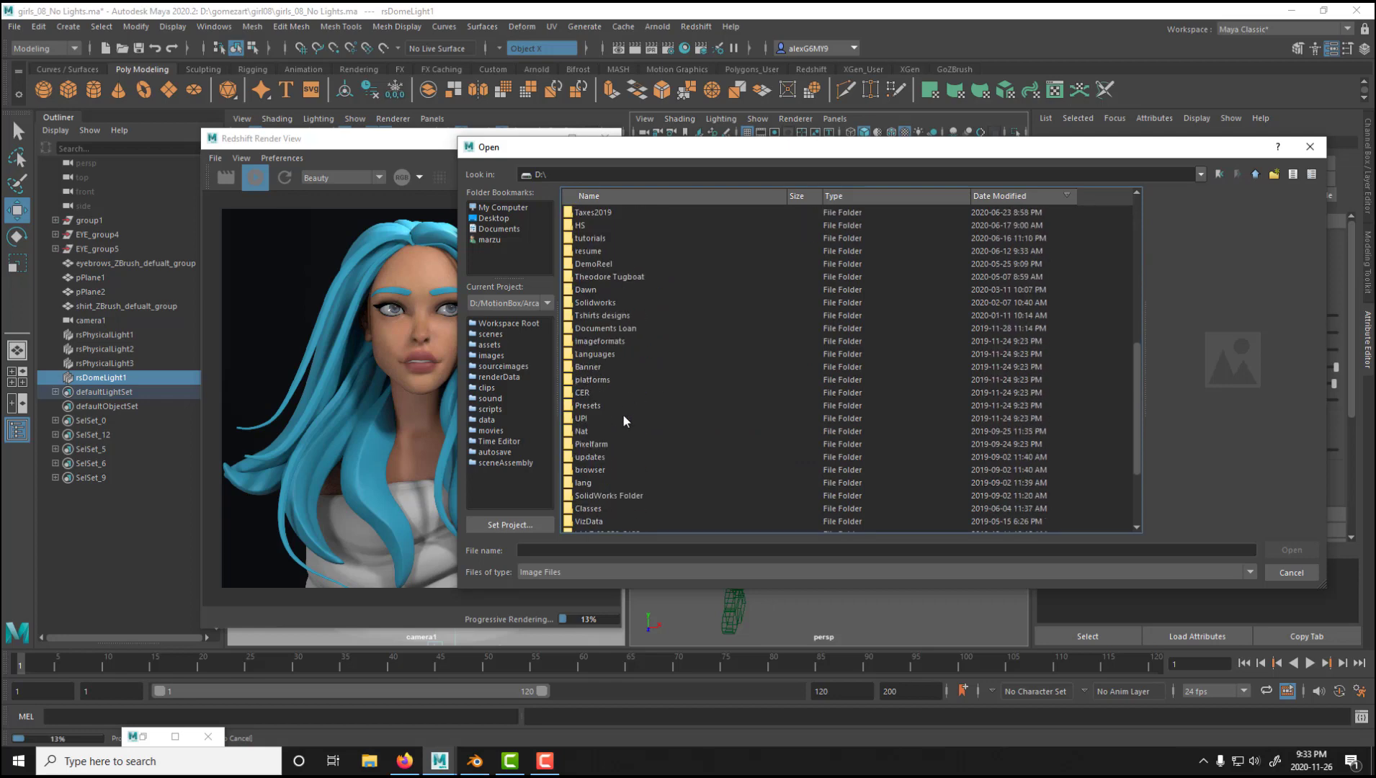
{"action": "scroll", "coordinate": [622, 414], "scroll_direction": "up", "scroll_amount": 1}
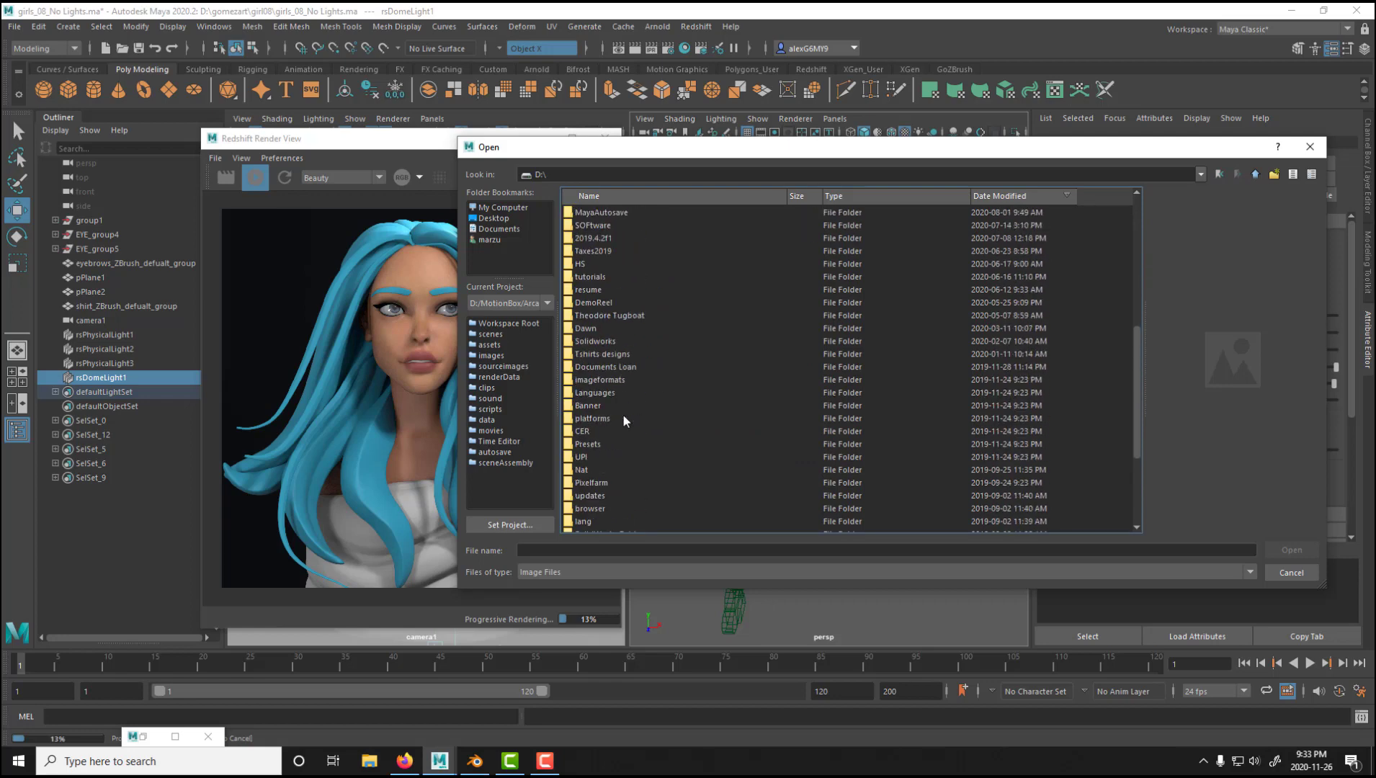
{"action": "scroll", "coordinate": [623, 413], "scroll_direction": "up", "scroll_amount": 2}
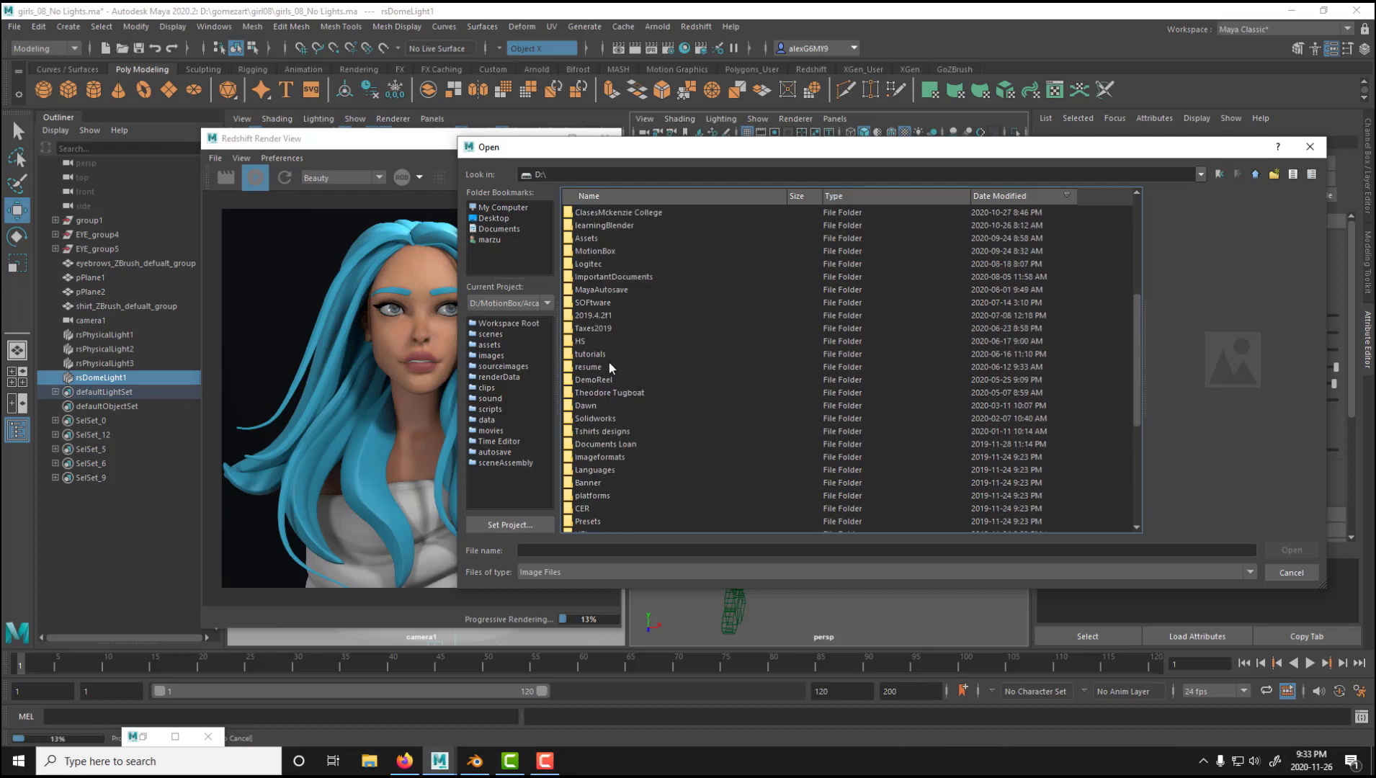
{"action": "scroll", "coordinate": [609, 368], "scroll_direction": "up", "scroll_amount": 1}
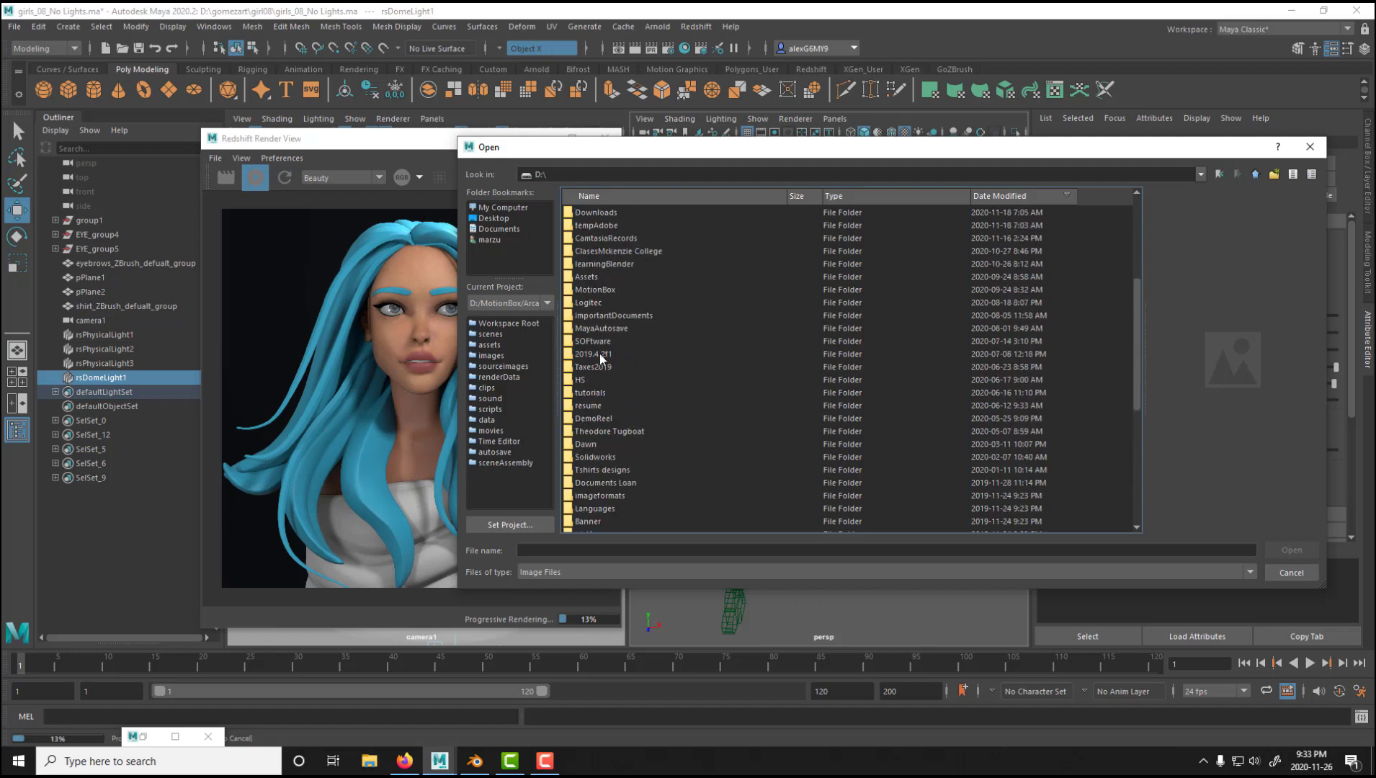
{"action": "double_click", "coordinate": [589, 277]}
{"action": "scroll", "coordinate": [663, 428], "scroll_direction": "down", "scroll_amount": 3}
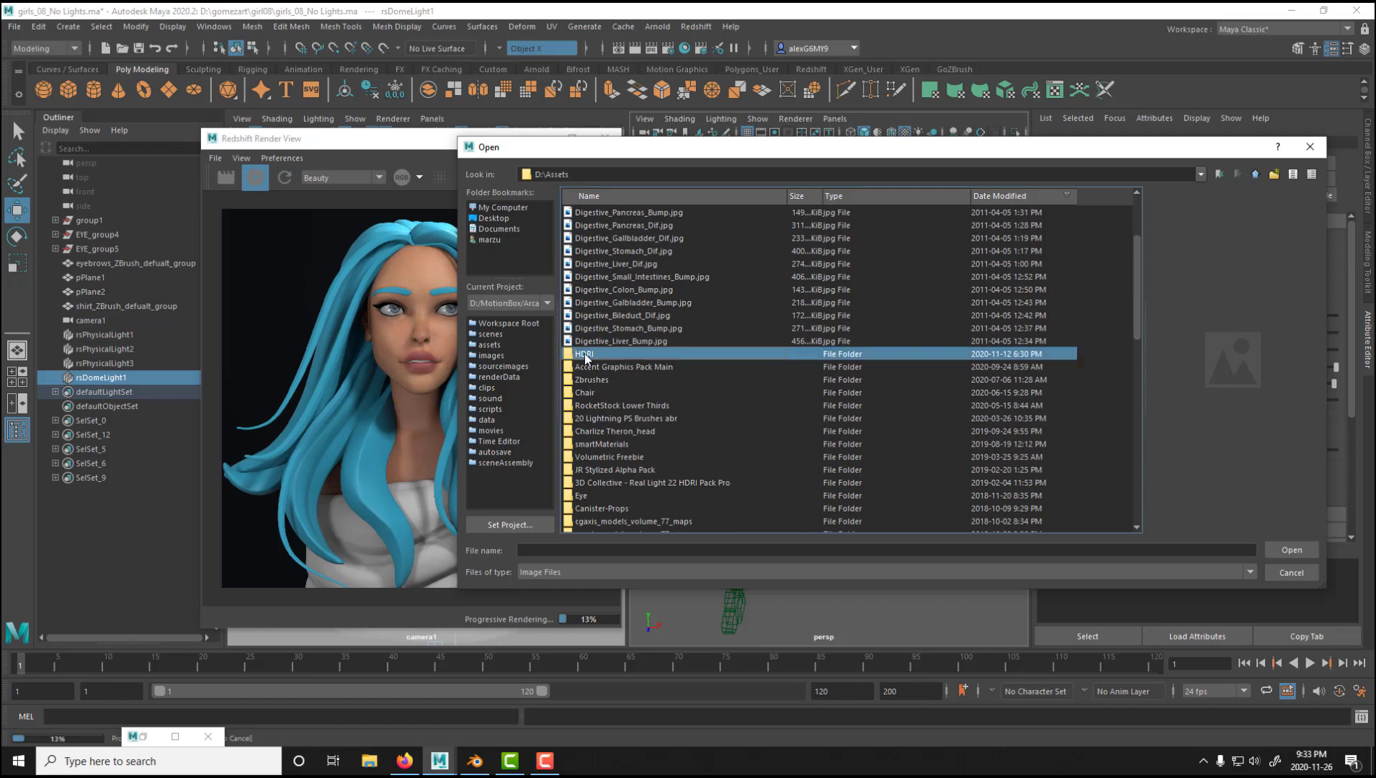
{"action": "double_click", "coordinate": [584, 354]}
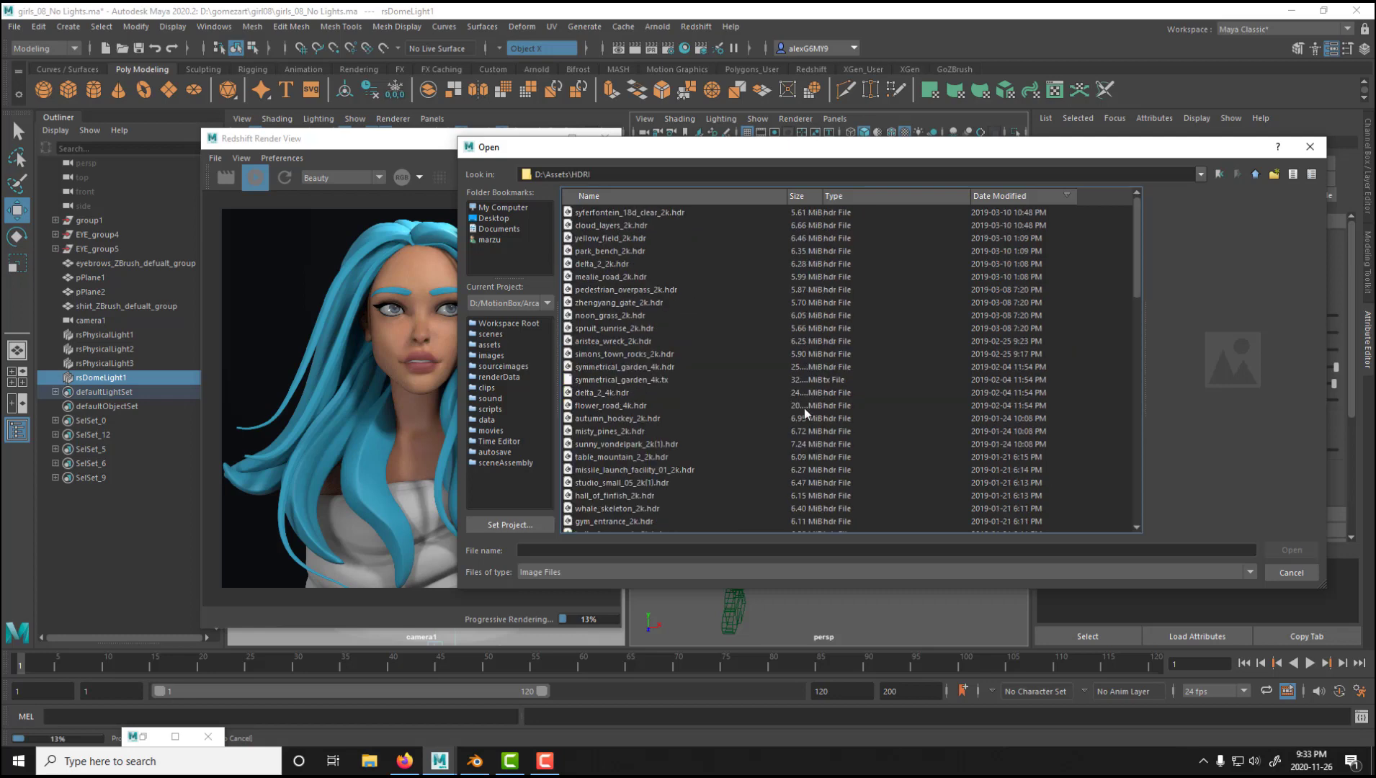
- Preview candidate HDRIs for the dome map, including yellow_field_2k.hdr and flower_road_4k.hdr
{"action": "left_click", "coordinate": [602, 225]}
{"action": "left_click", "coordinate": [615, 237]}
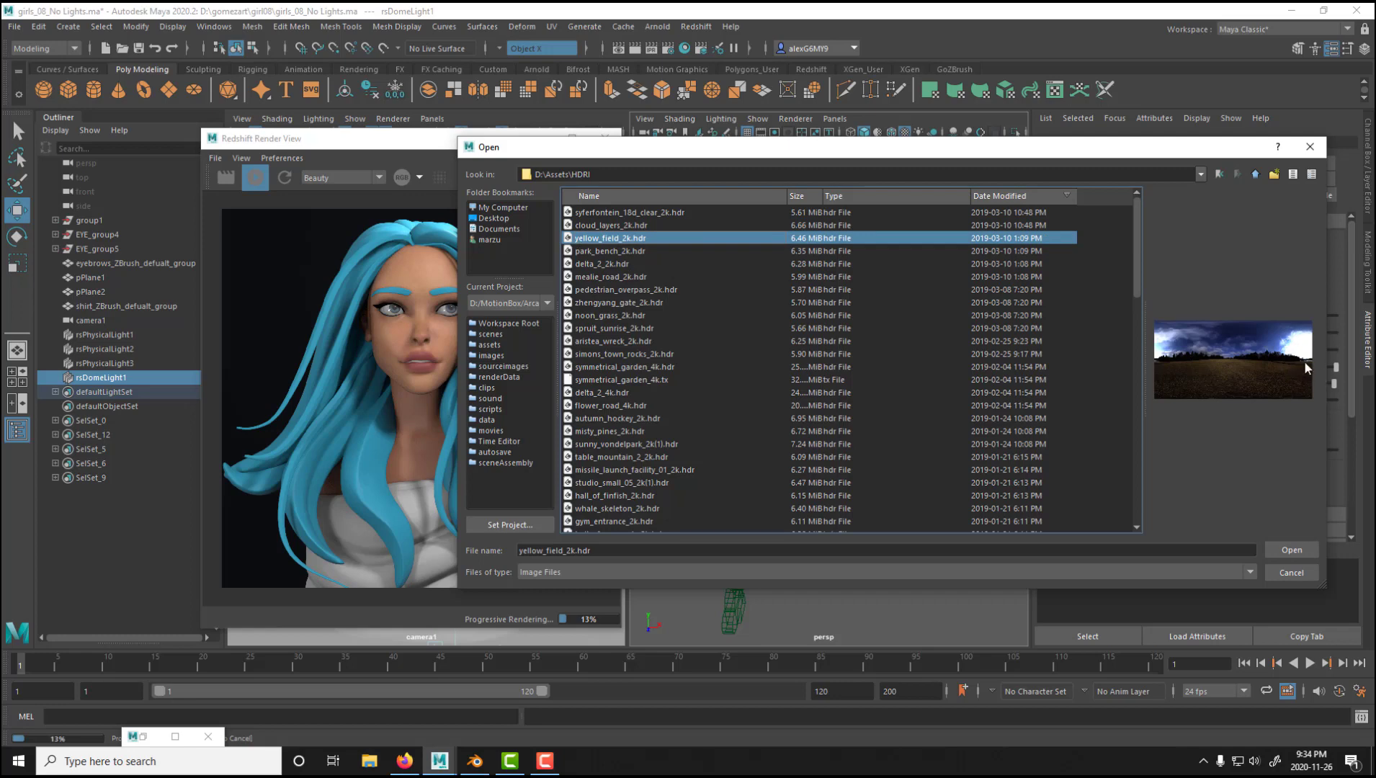
{"action": "left_click", "coordinate": [606, 405]}
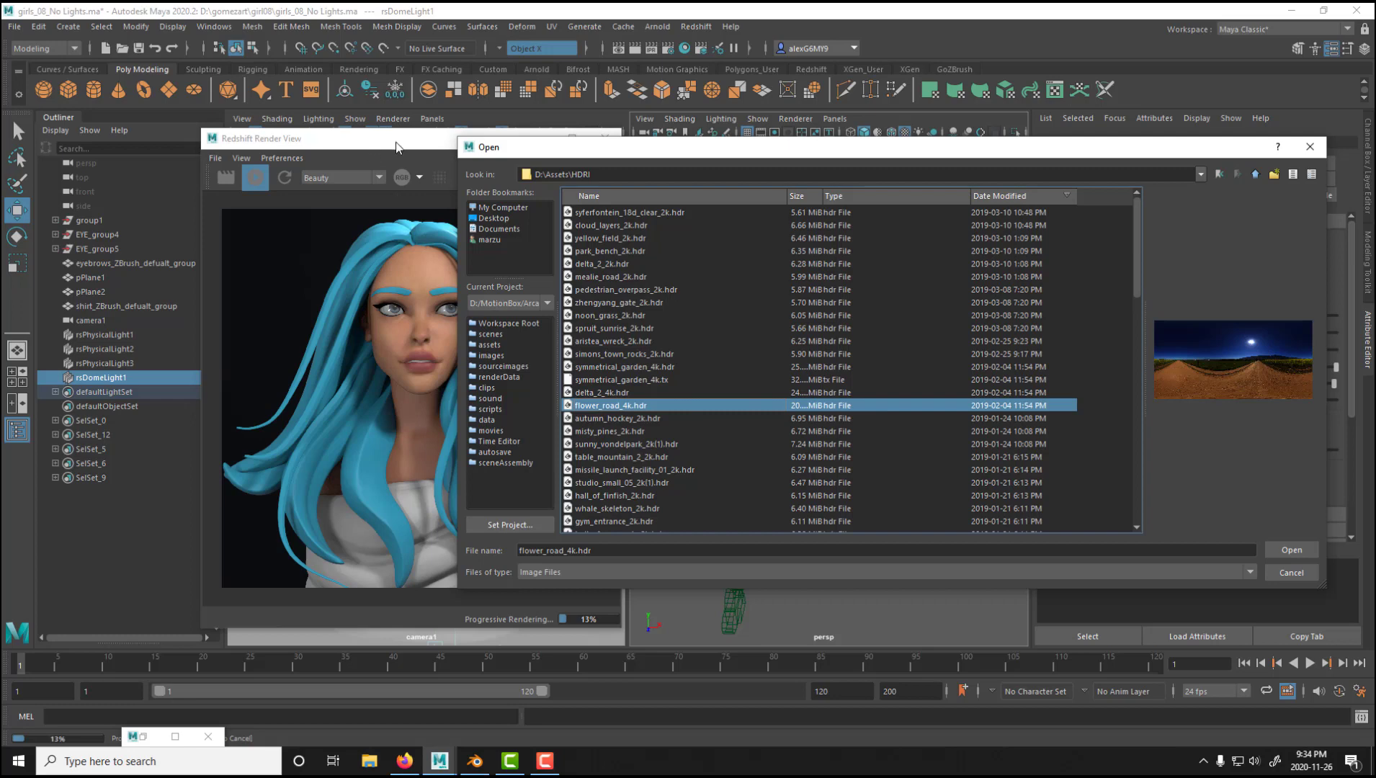
- Find schadowplatz_4k.hdr further down the HDRI folder and load it as the dome light's Dome Map
{"action": "scroll", "coordinate": [693, 456], "scroll_direction": "down", "scroll_amount": 2}
{"action": "scroll", "coordinate": [693, 456], "scroll_direction": "down", "scroll_amount": 1}
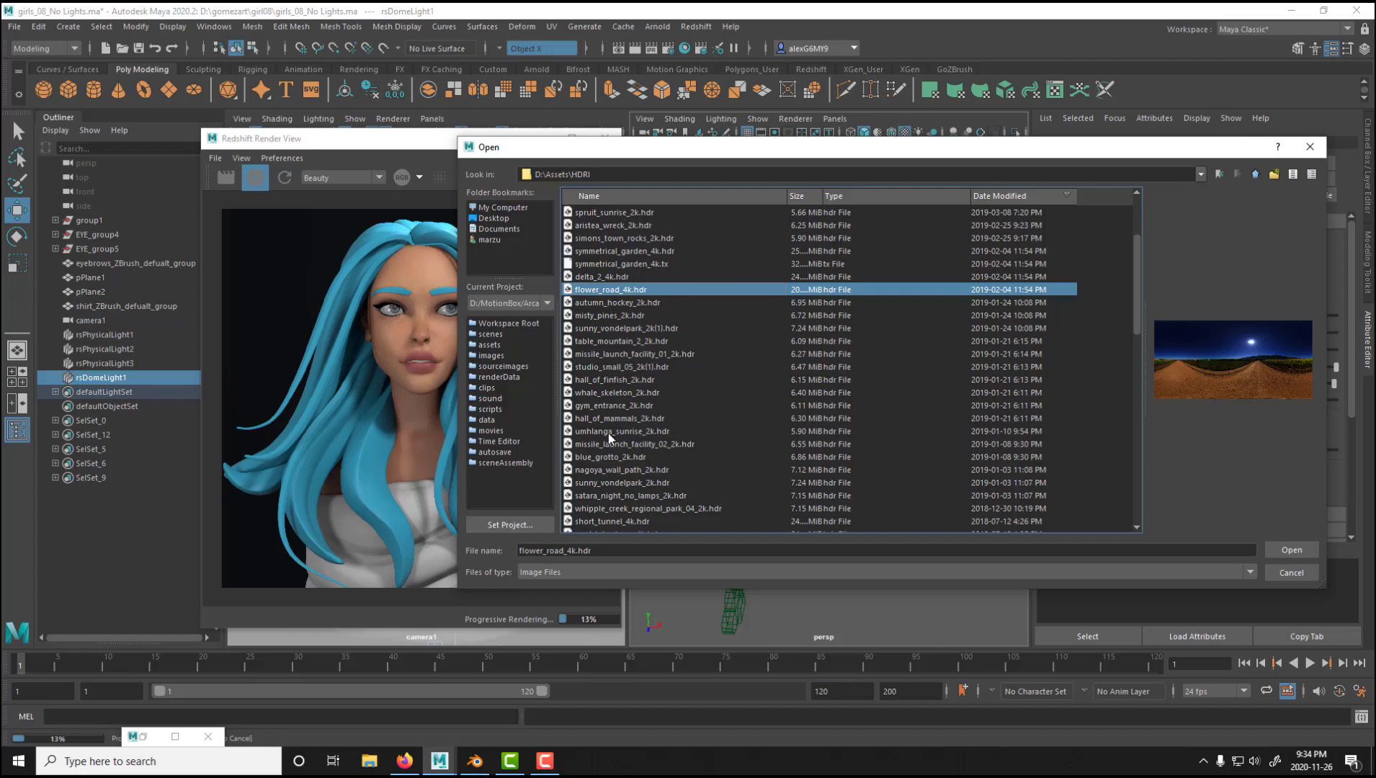
{"action": "scroll", "coordinate": [609, 433], "scroll_direction": "down", "scroll_amount": 4}
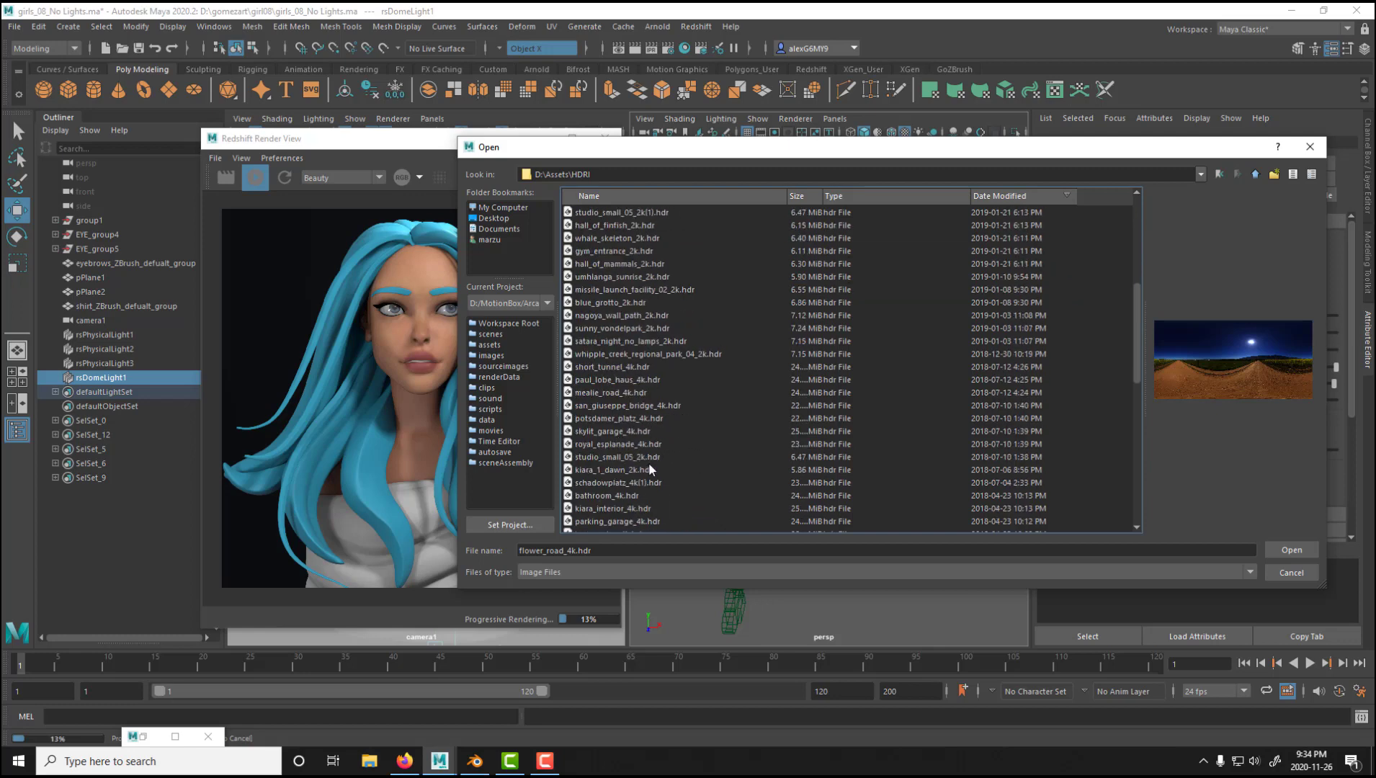
{"action": "scroll", "coordinate": [648, 465], "scroll_direction": "down", "scroll_amount": 2}
{"action": "scroll", "coordinate": [648, 469], "scroll_direction": "down", "scroll_amount": 2}
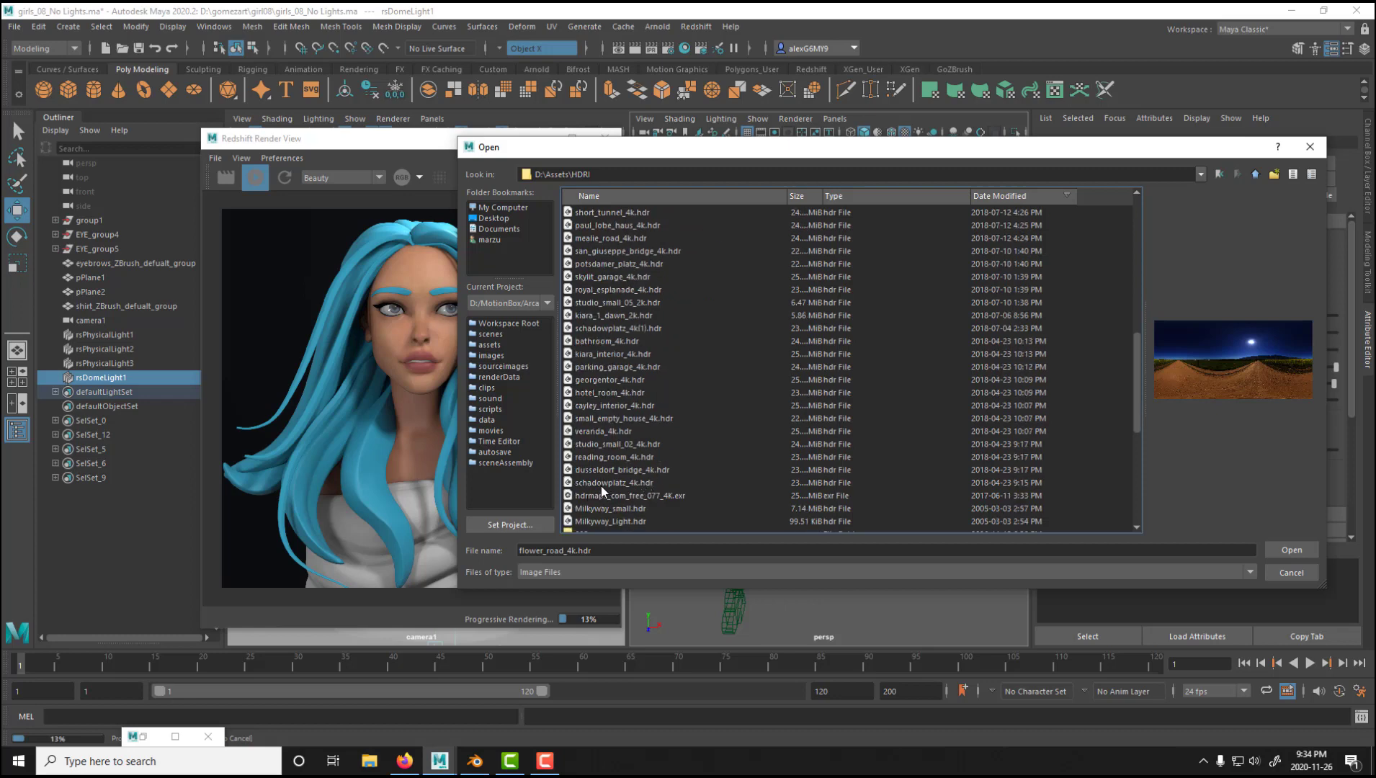
{"action": "left_click", "coordinate": [618, 483]}
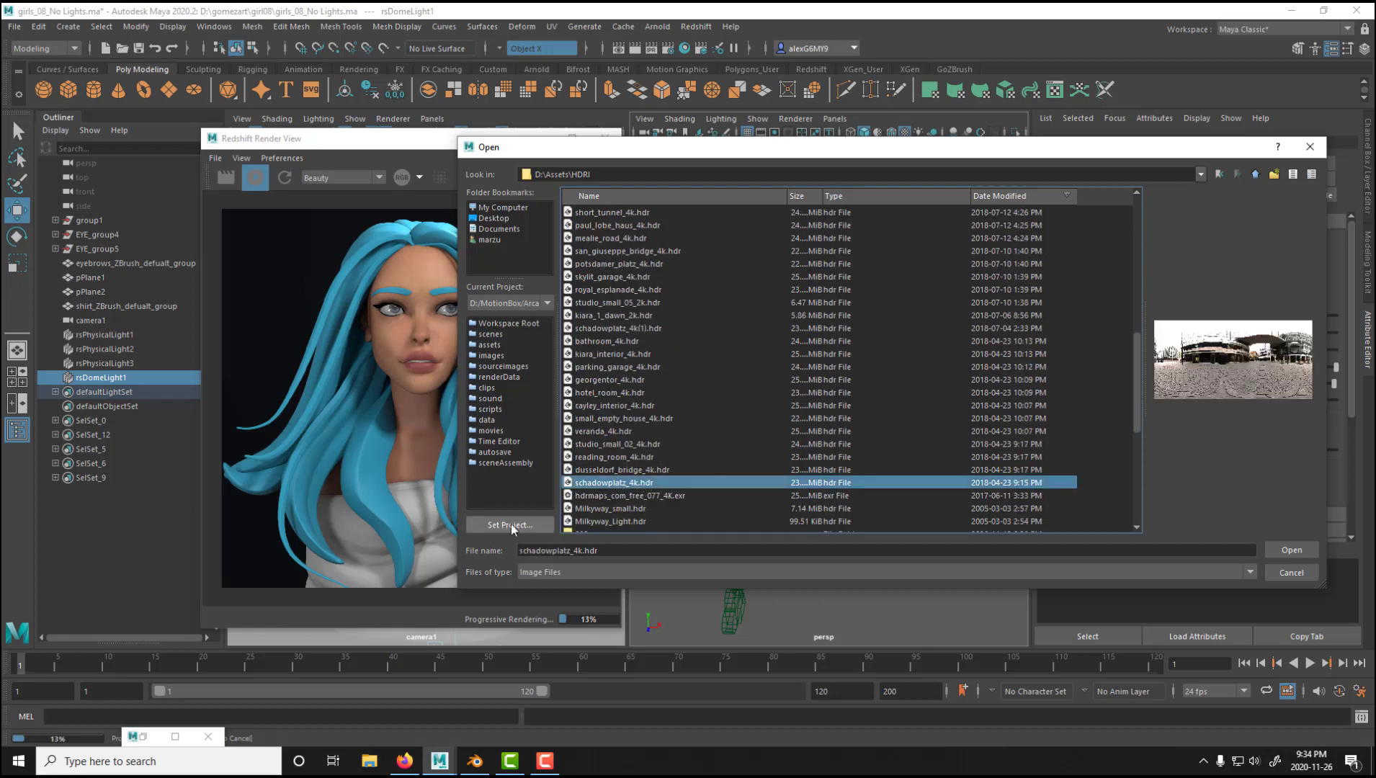
{"action": "left_click", "coordinate": [1295, 554]}
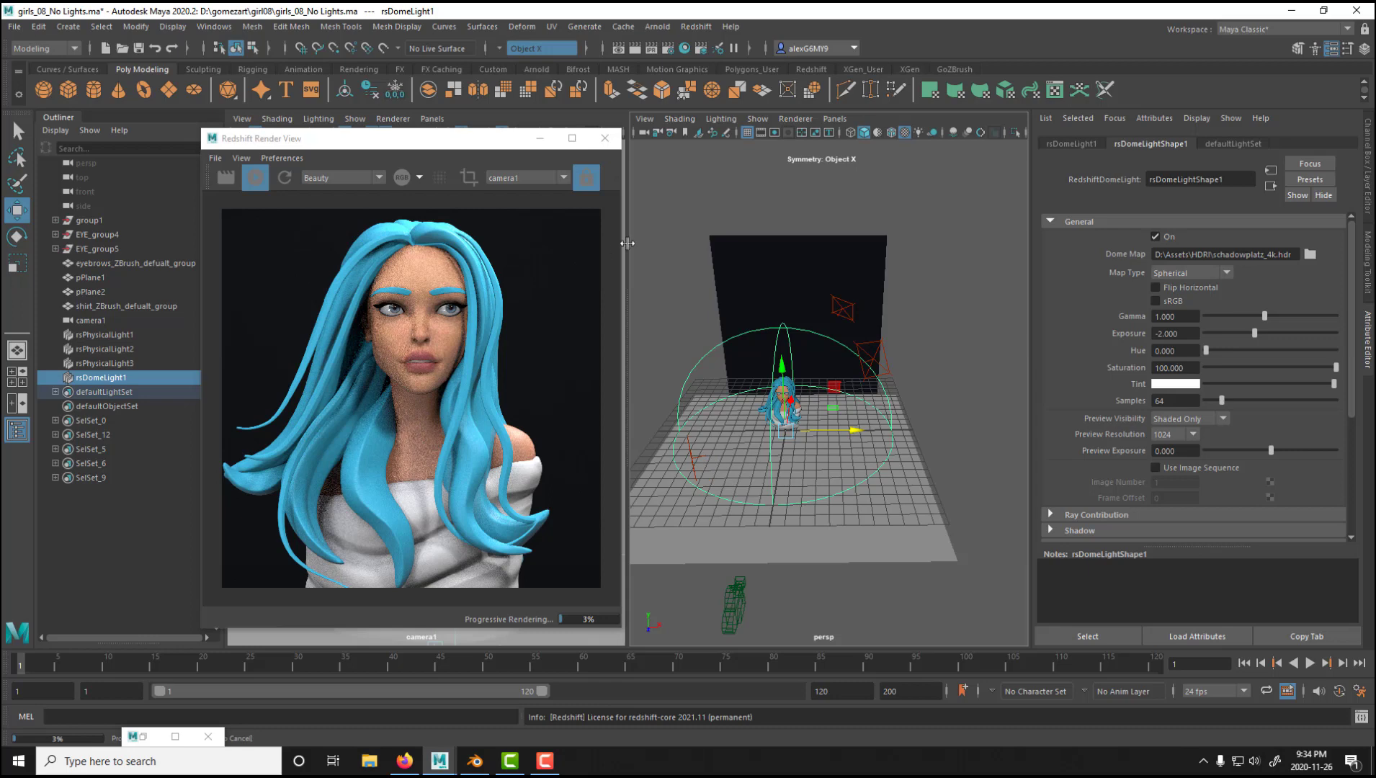
- Render the full frame with the dome light on in a widened Render View and store it as a snapshot
{"action": "left_click_drag", "start_coordinate": [627, 245], "coordinate": [920, 273]}
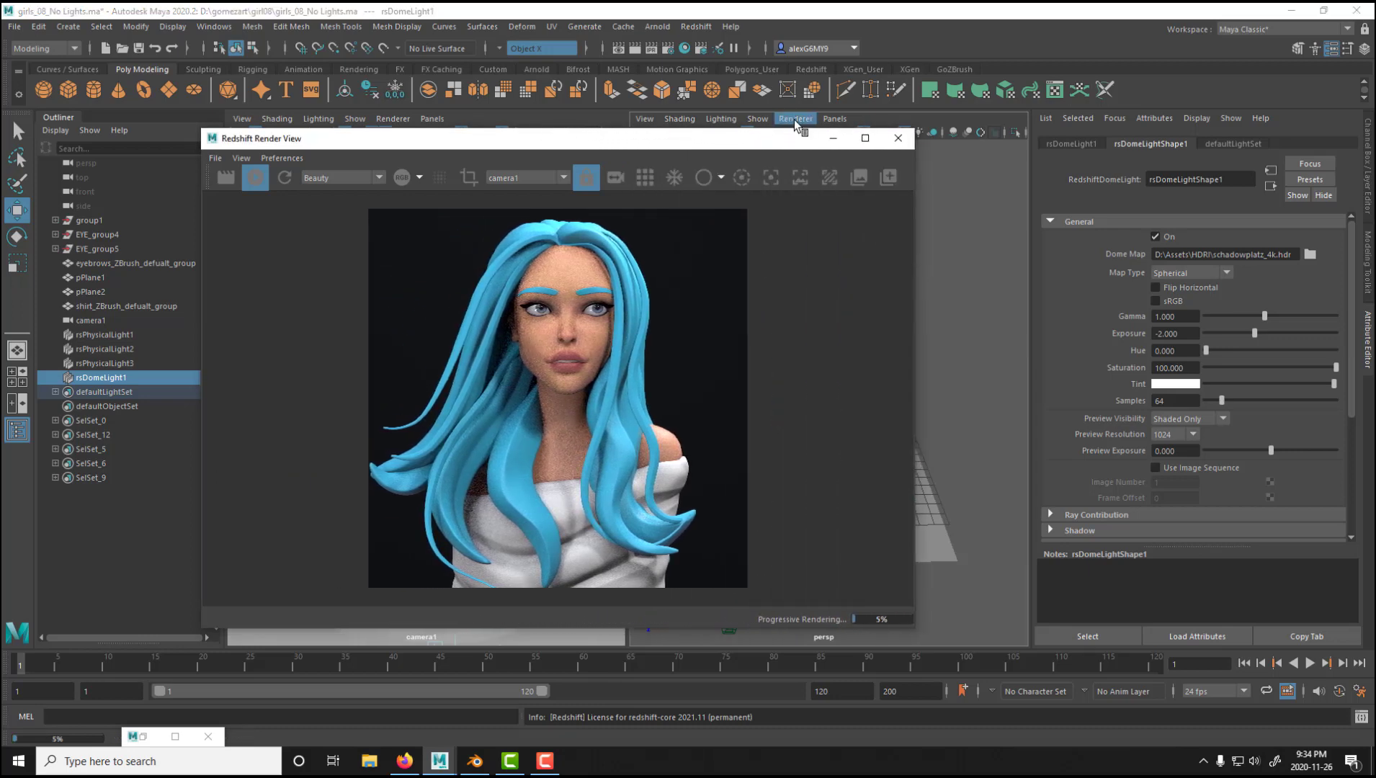
{"action": "left_click_drag", "start_coordinate": [794, 138], "coordinate": [743, 138]}
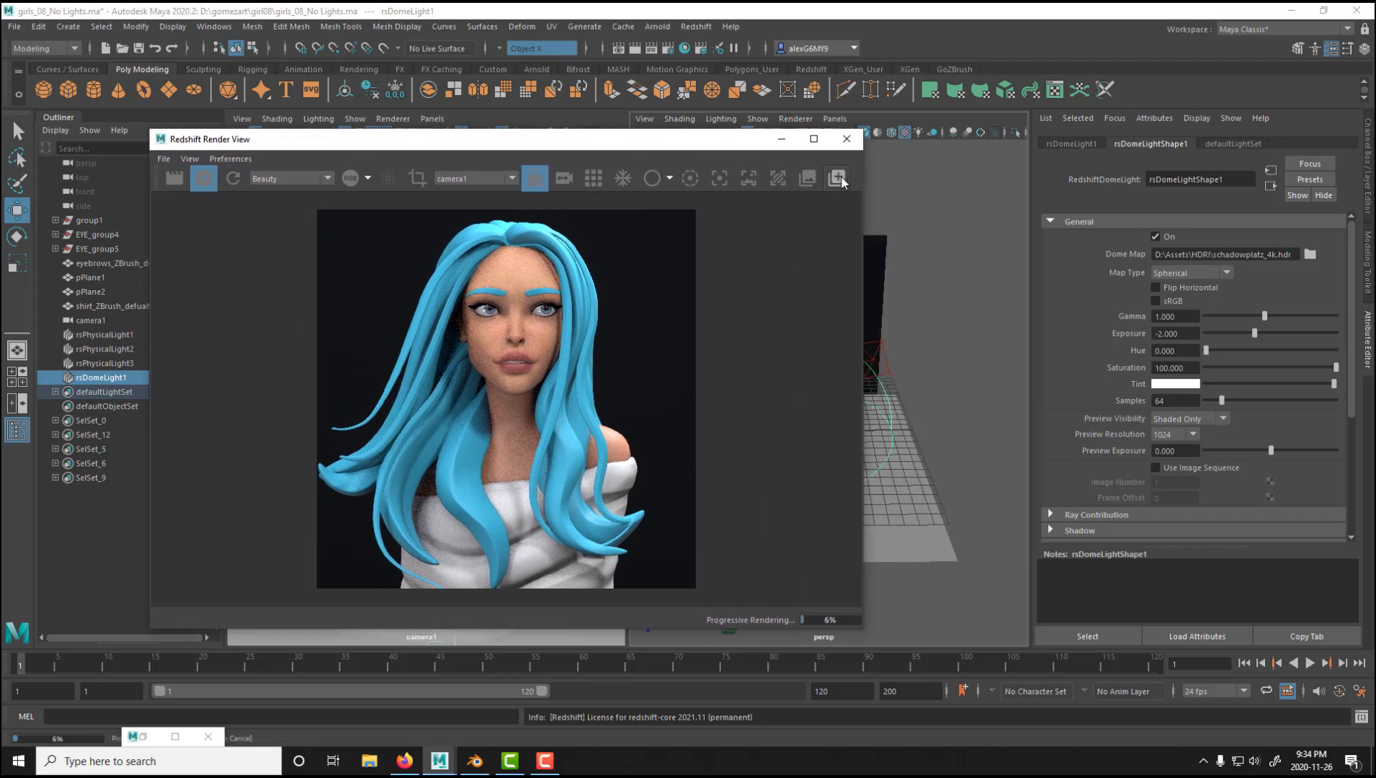
{"action": "left_click", "coordinate": [174, 180]}
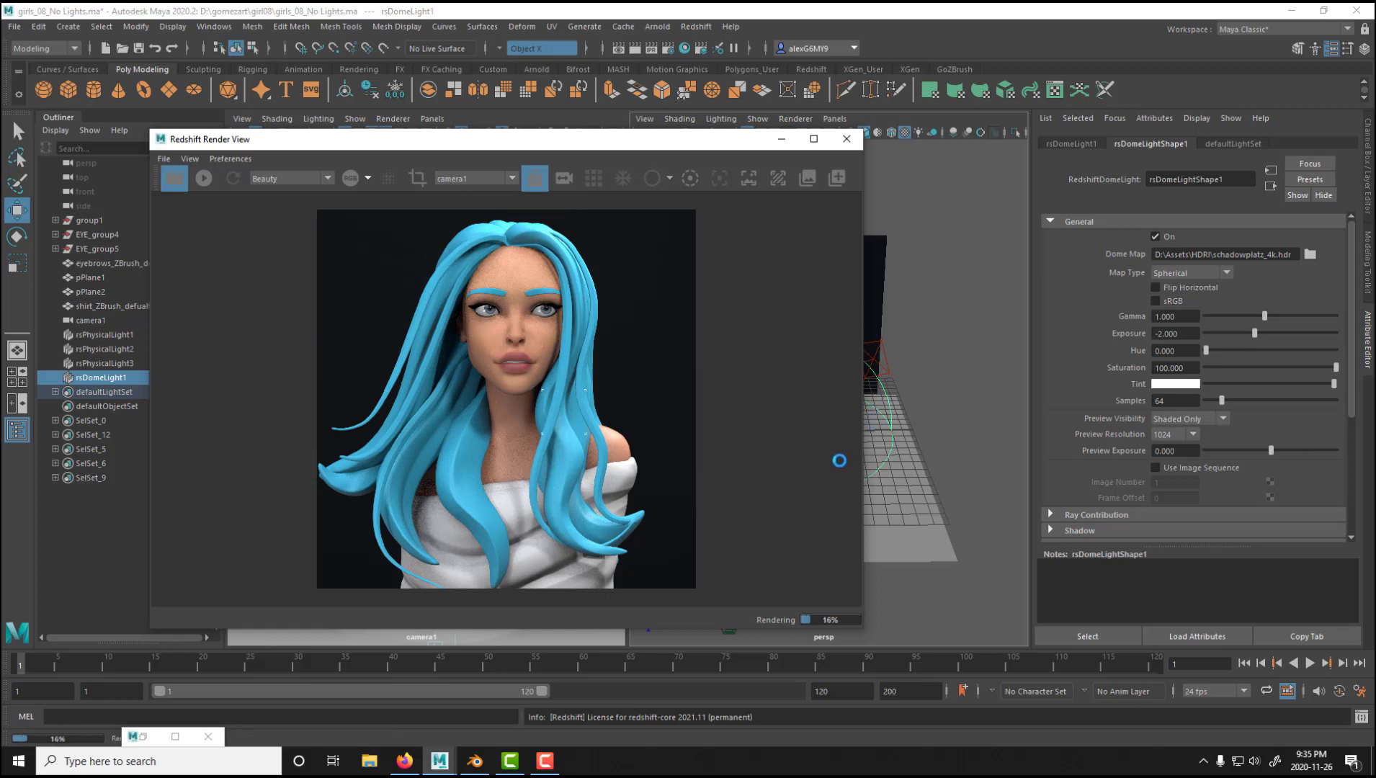
{"action": "left_click", "coordinate": [548, 766]}
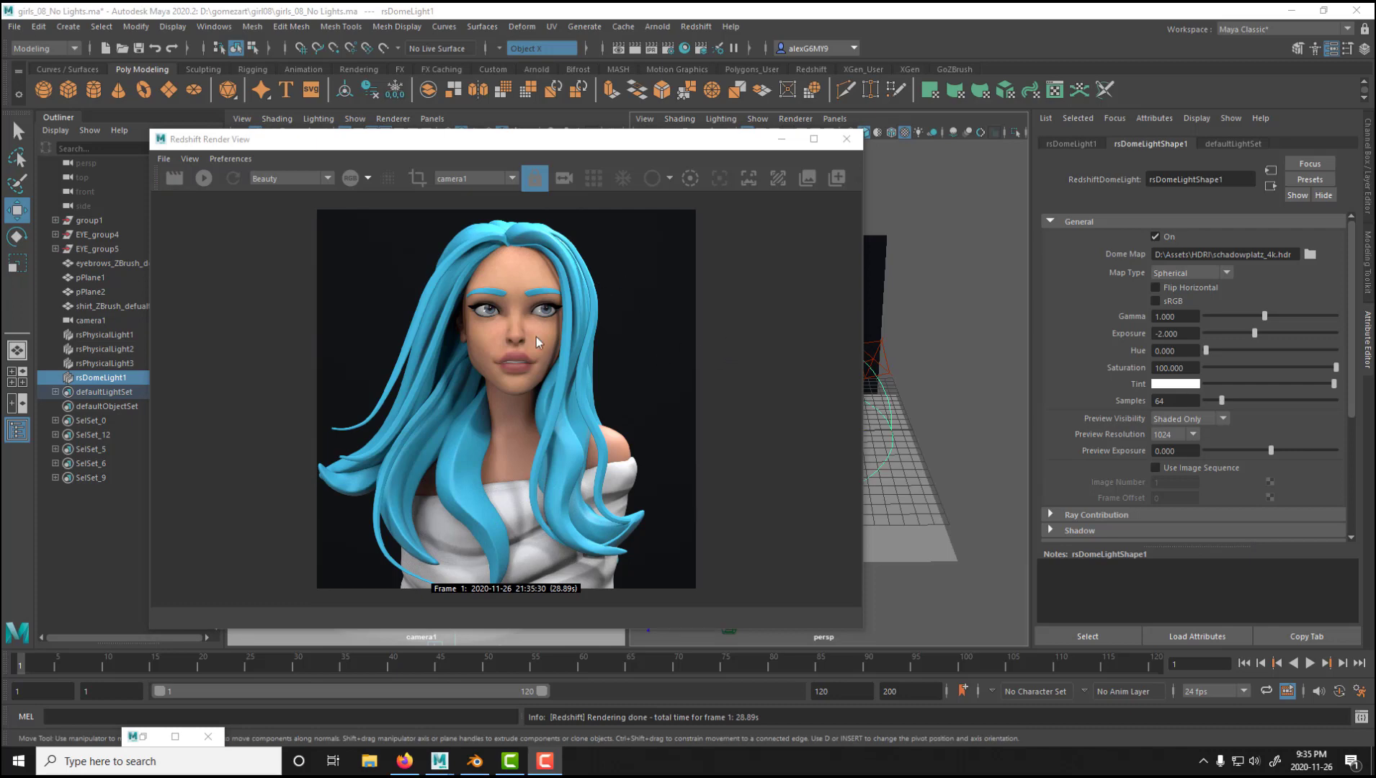
{"action": "left_click", "coordinate": [837, 179]}
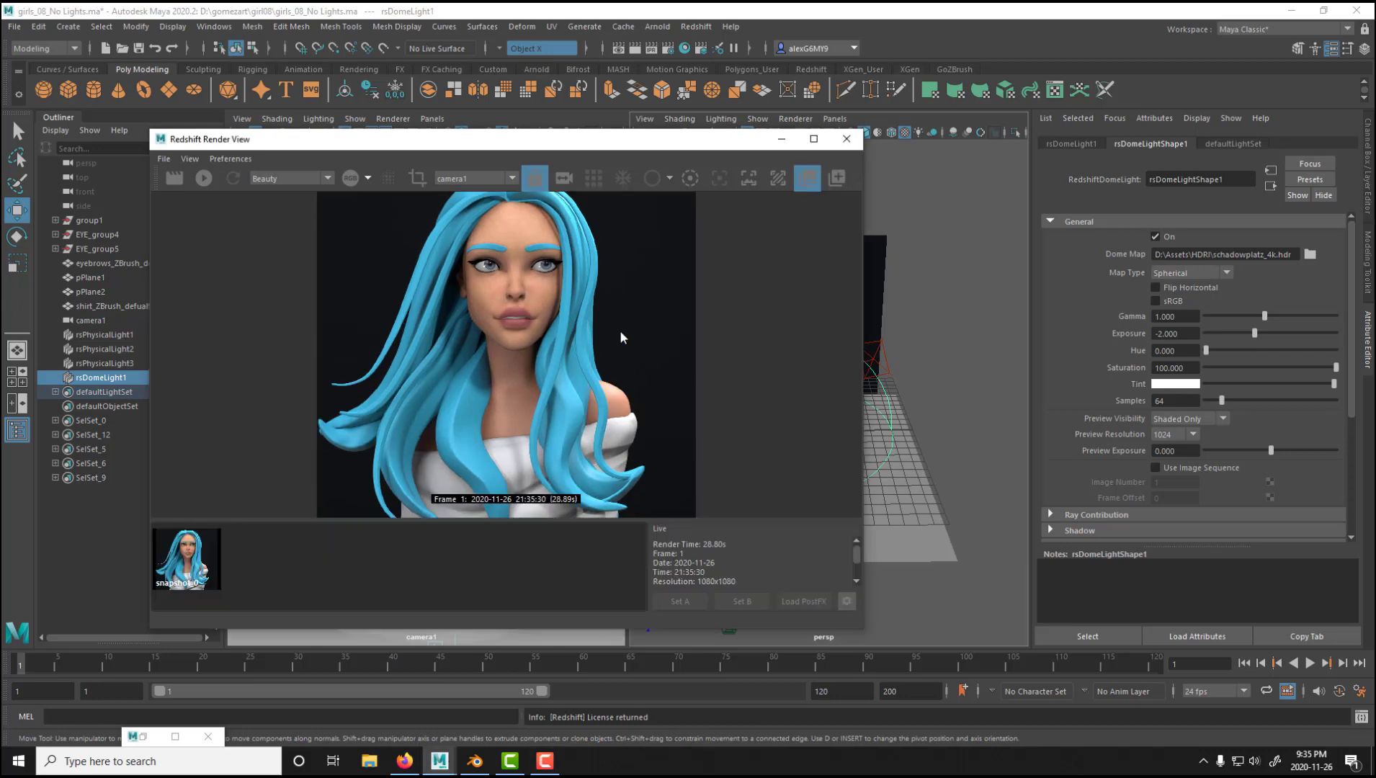
- Render the frame with the dome light switched off and store it as a second snapshot
{"action": "left_click", "coordinate": [1155, 237]}
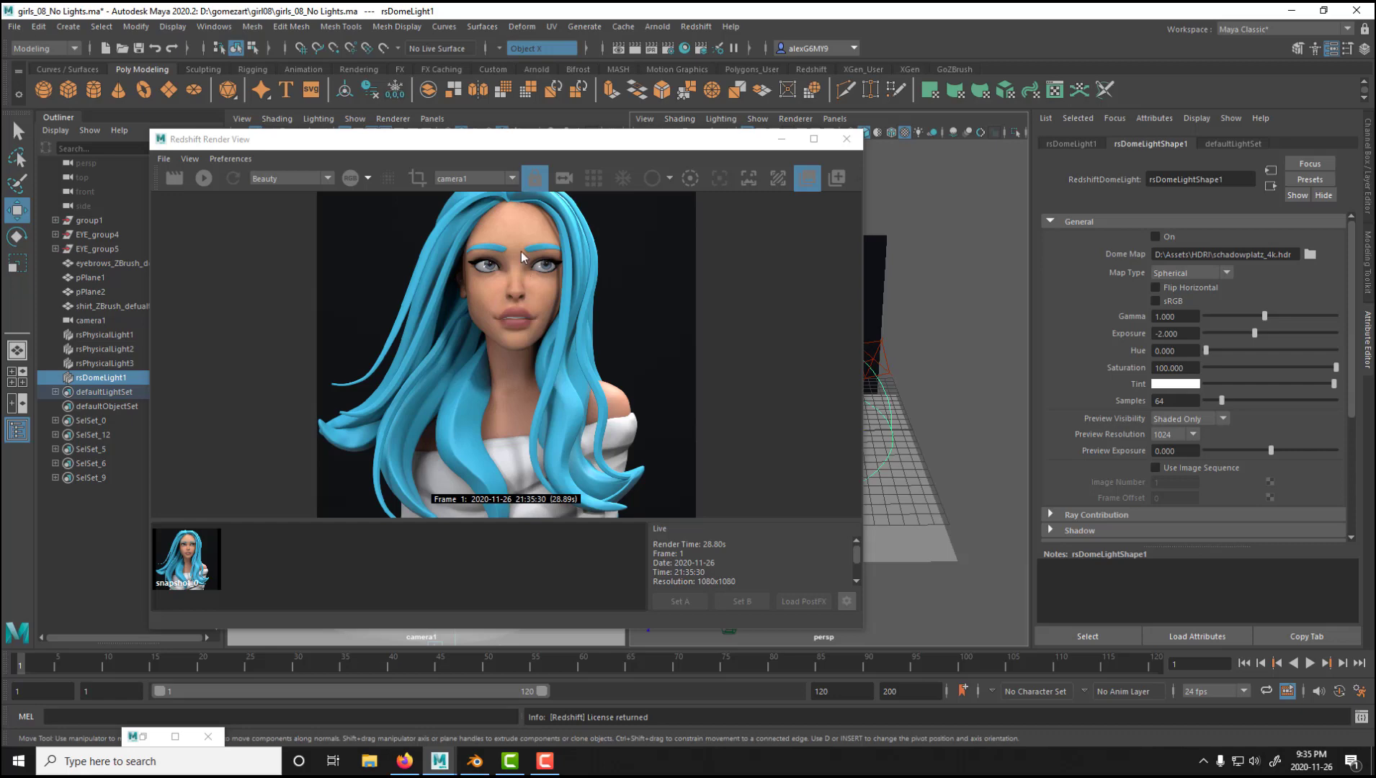
{"action": "left_click", "coordinate": [173, 178]}
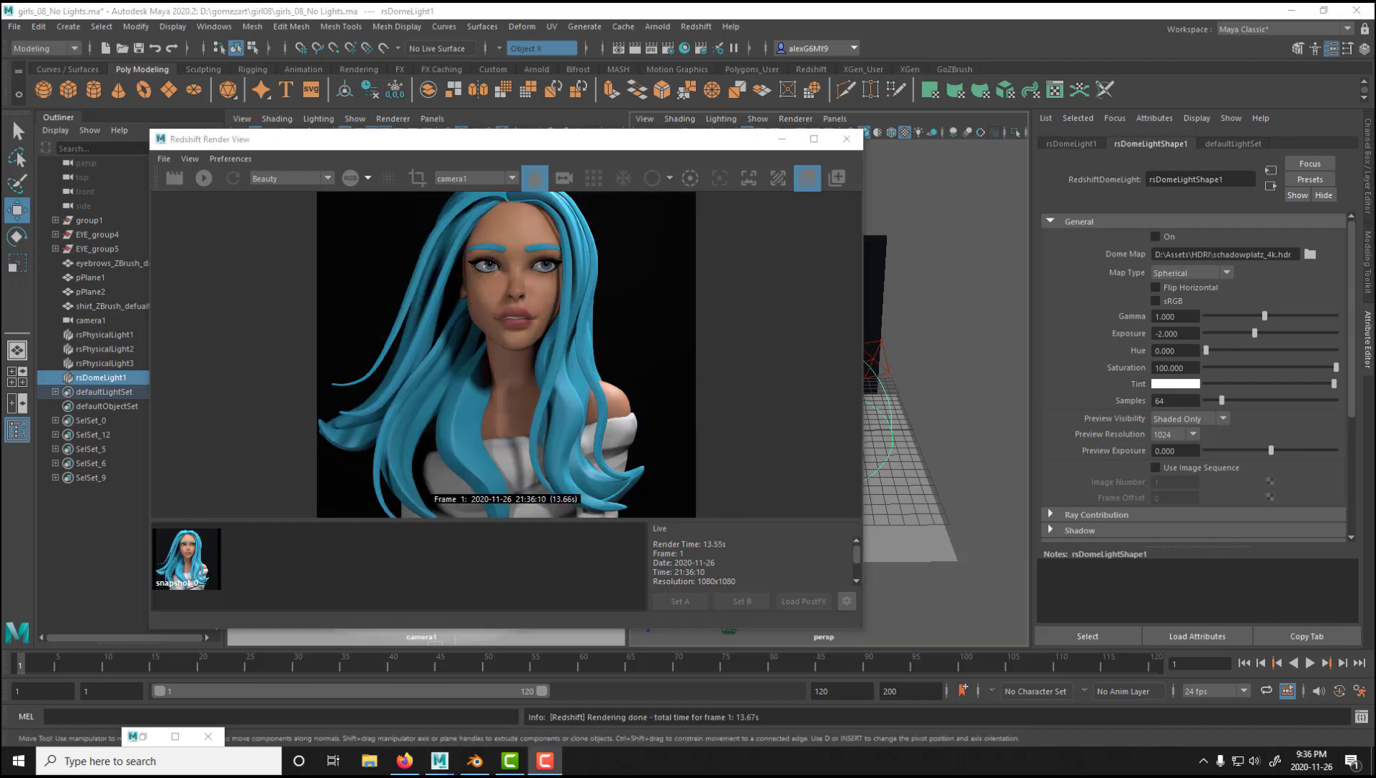
{"action": "left_click", "coordinate": [838, 181]}
{"action": "left_click", "coordinate": [837, 179]}
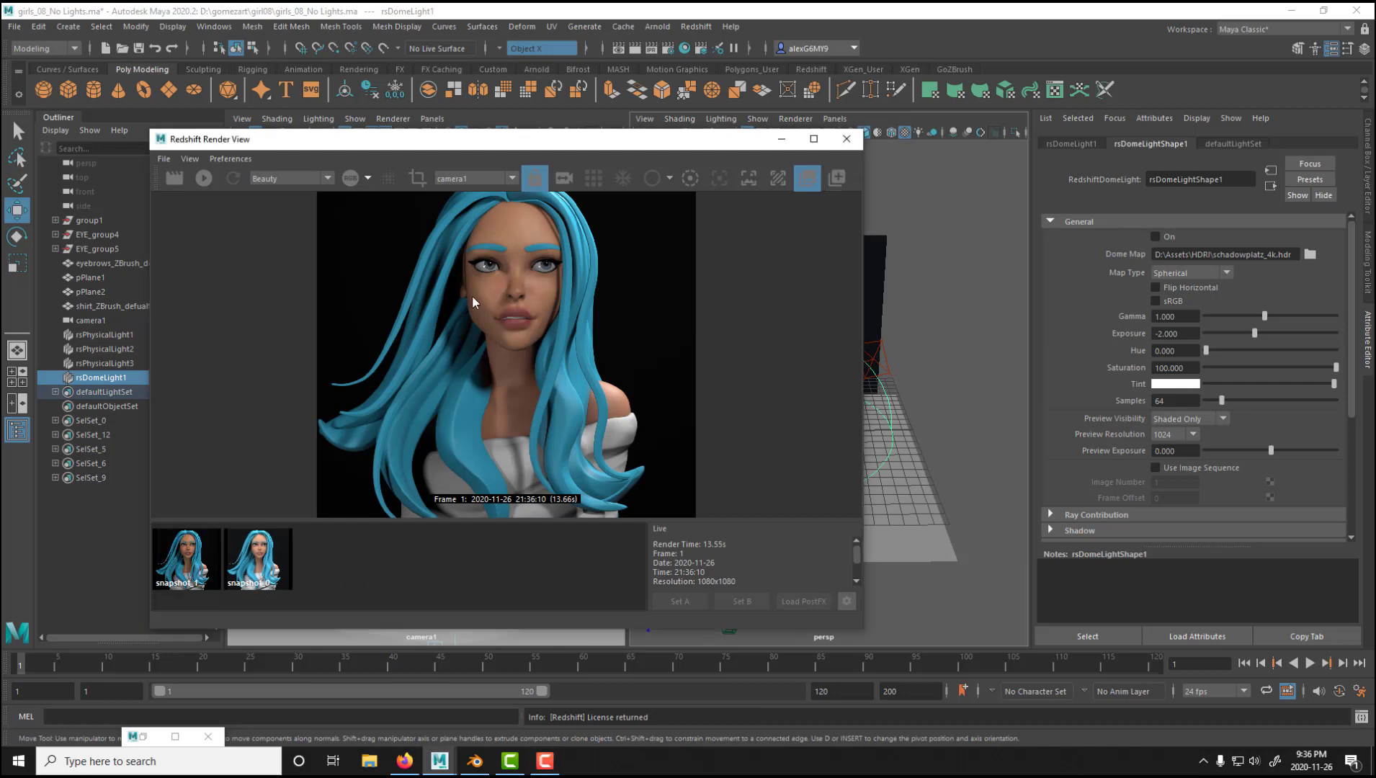
- Compare the snapshots rendered with and without the dome light by alternating between them
{"action": "left_click", "coordinate": [270, 574]}
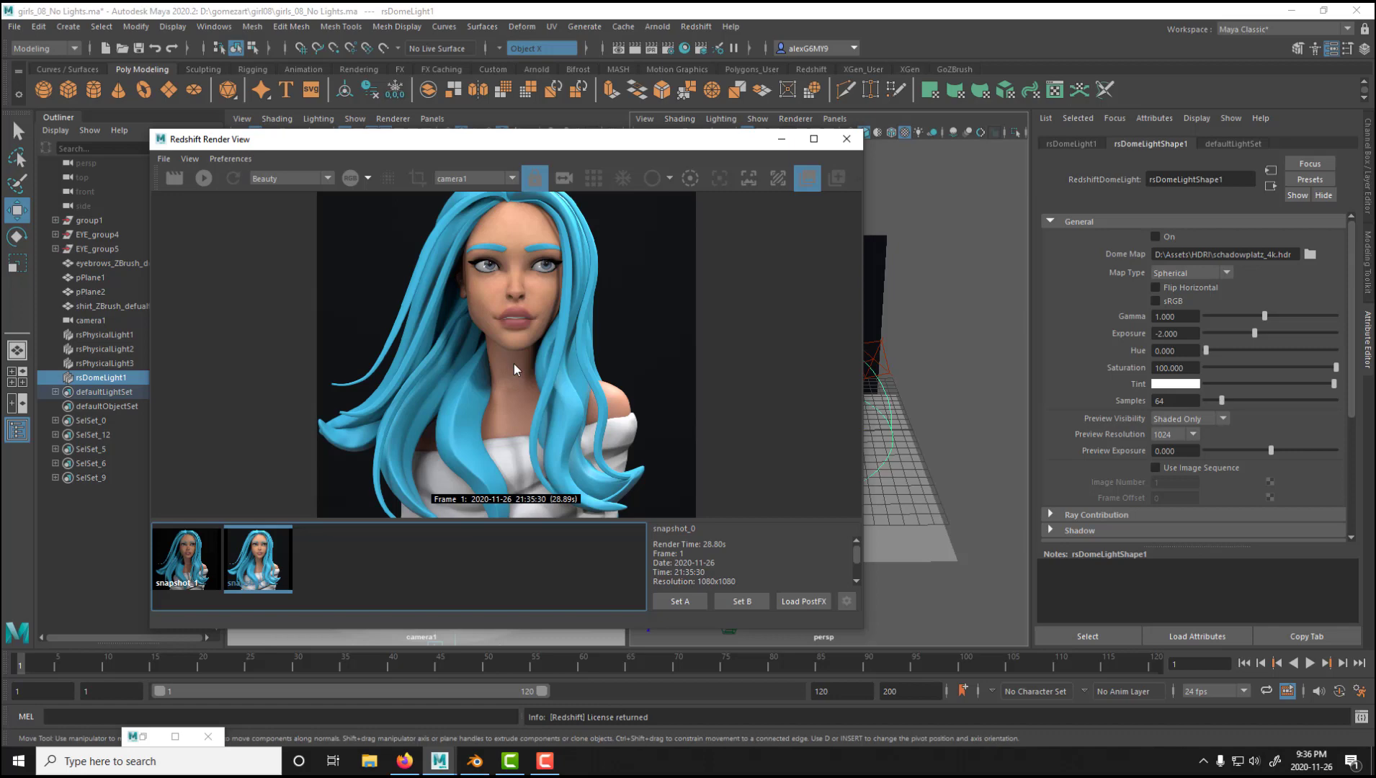
{"action": "left_click", "coordinate": [199, 552]}
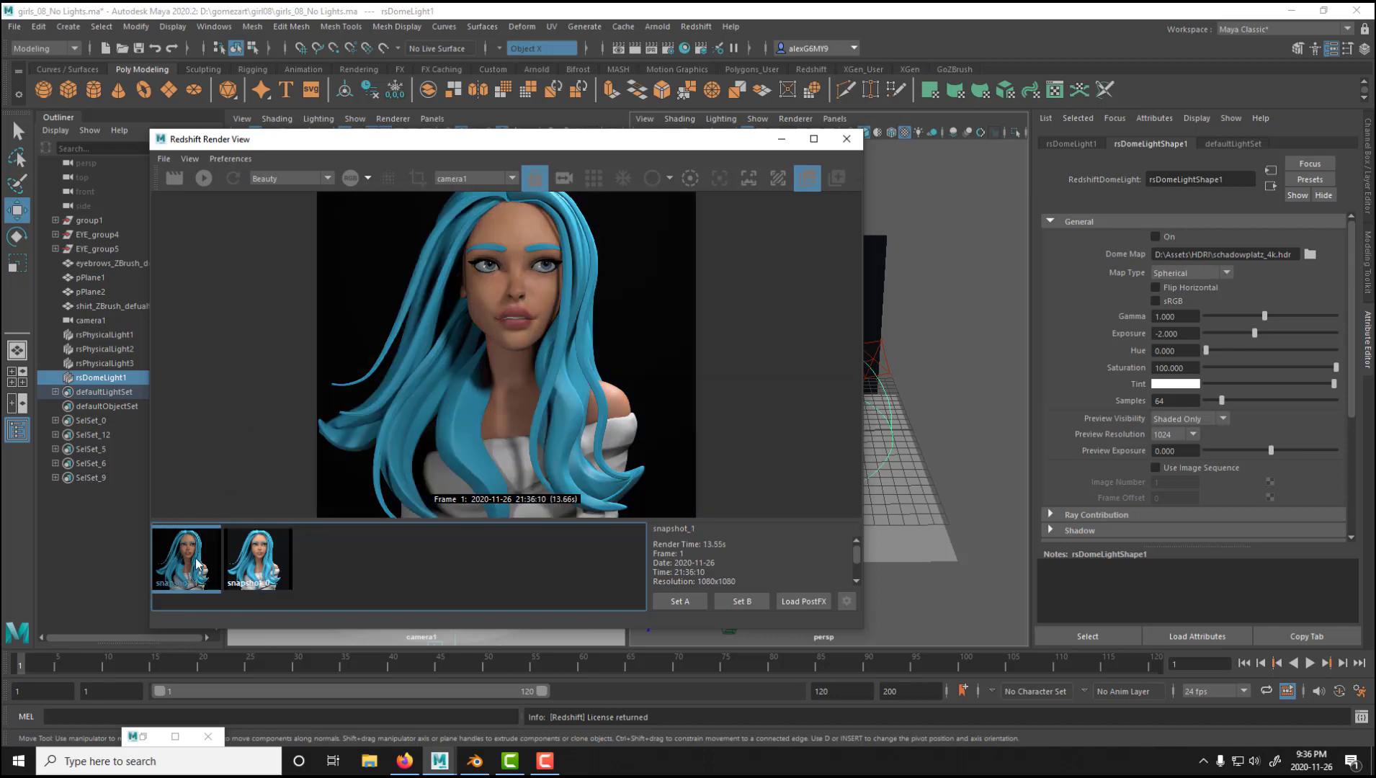
{"action": "left_click", "coordinate": [273, 561]}
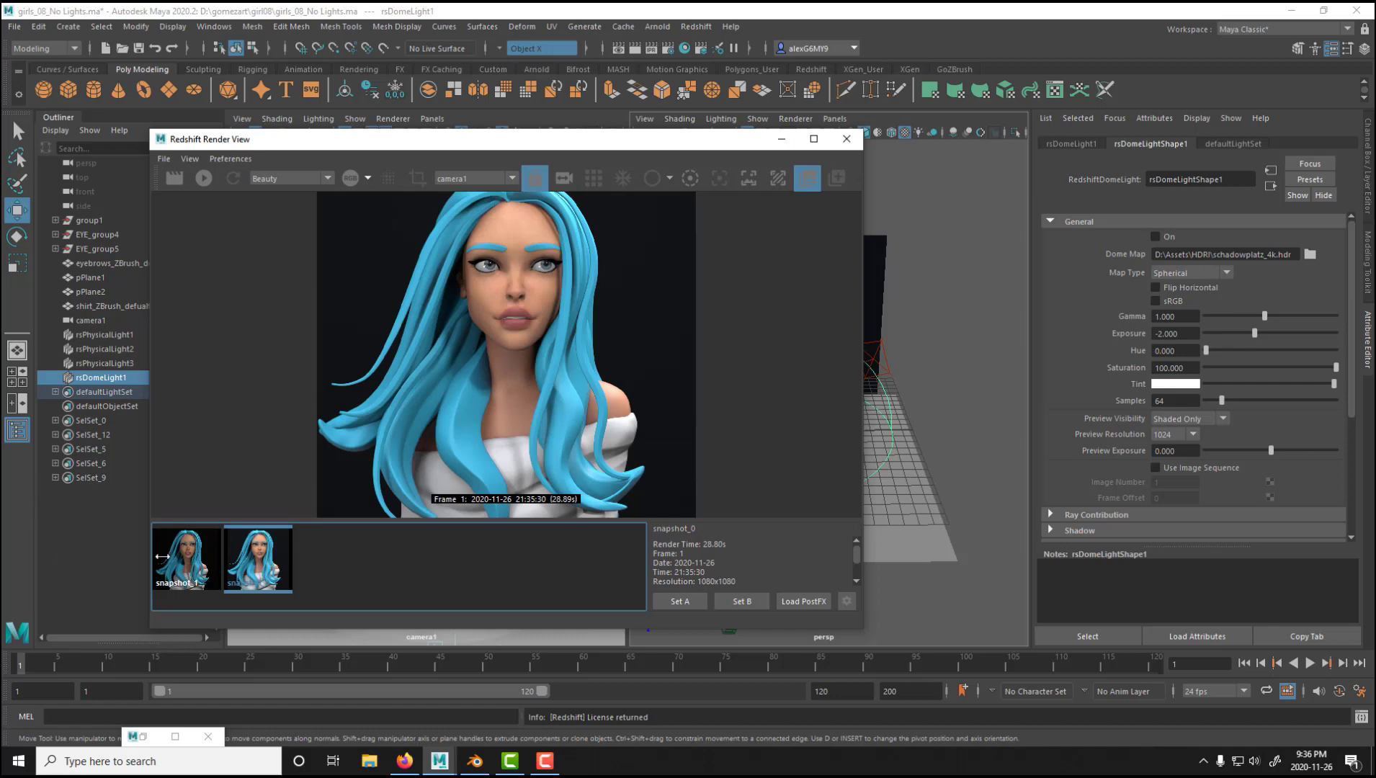
{"action": "left_click", "coordinate": [193, 563]}
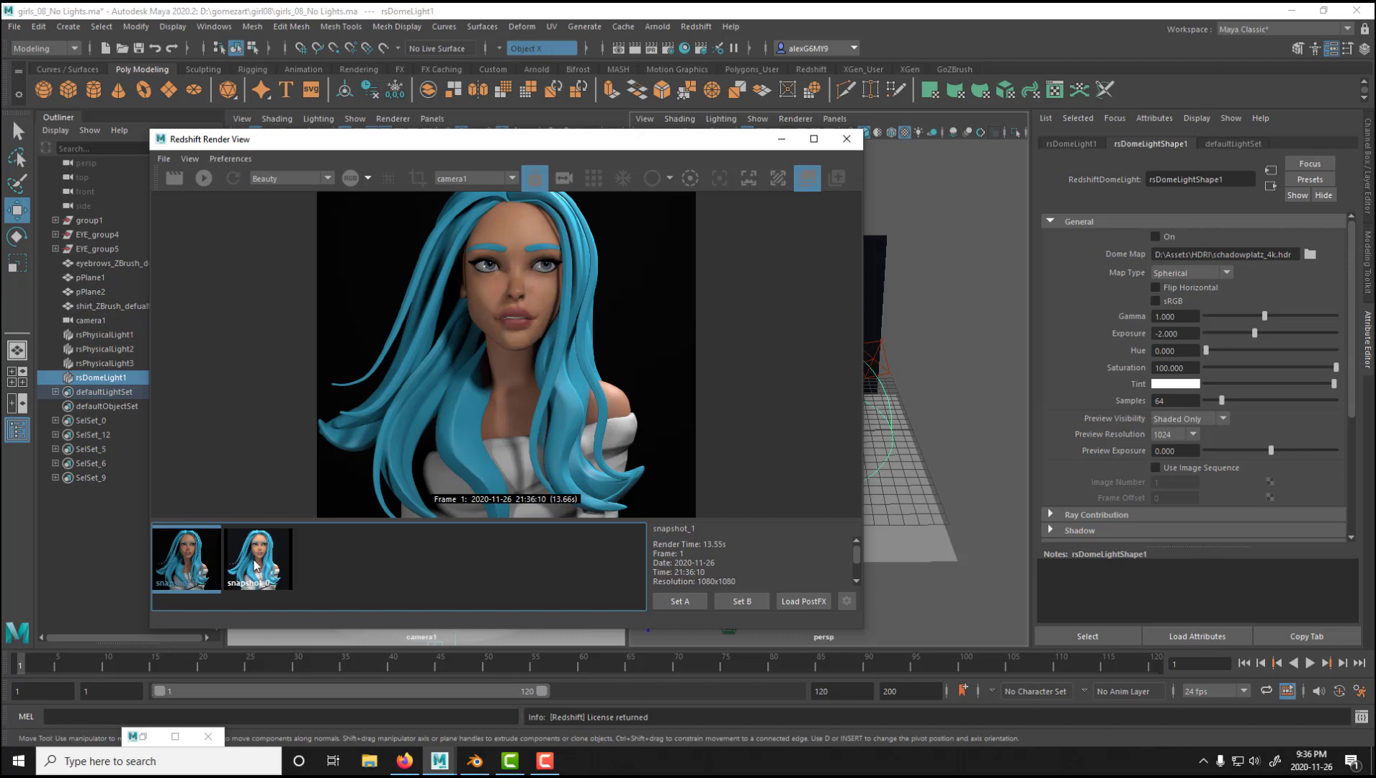
{"action": "left_click", "coordinate": [255, 566]}
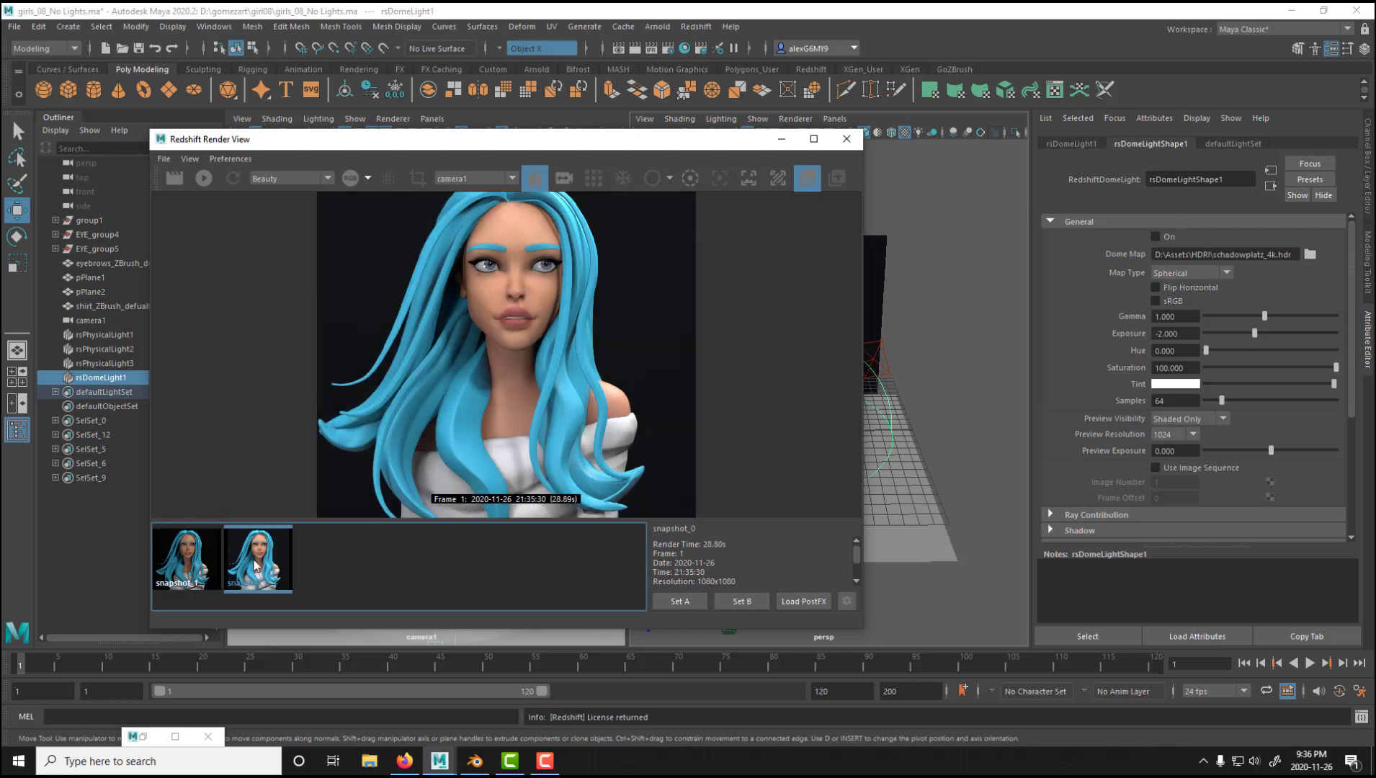
{"action": "left_click", "coordinate": [181, 567]}
{"action": "left_click", "coordinate": [256, 566]}
- Uncover the perspective viewport, create a fourth Redshift Physical Light and place it between the bust and the dark backdrop plane
{"action": "left_click_drag", "start_coordinate": [863, 372], "coordinate": [627, 374]}
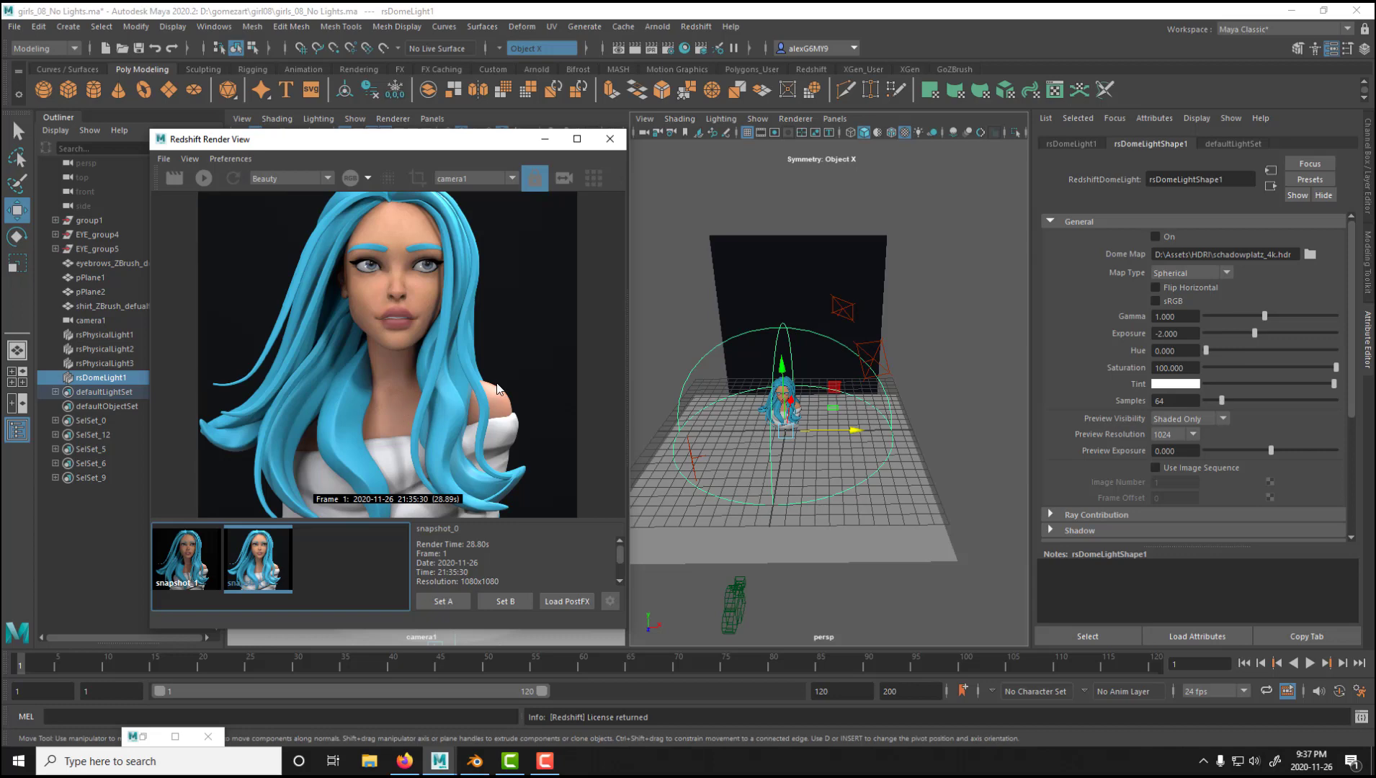
{"action": "scroll", "coordinate": [500, 387], "scroll_direction": "down", "scroll_amount": 2}
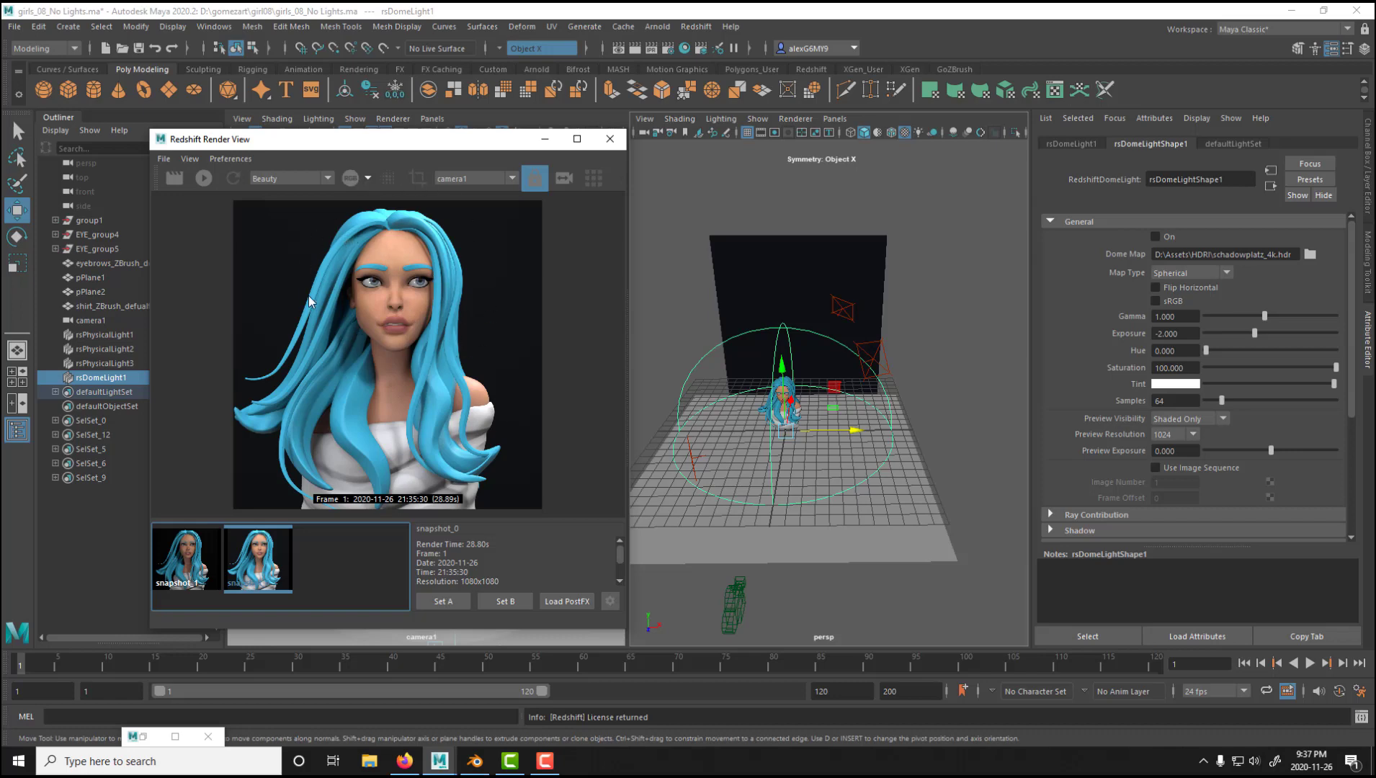
{"action": "left_click", "coordinate": [1005, 450]}
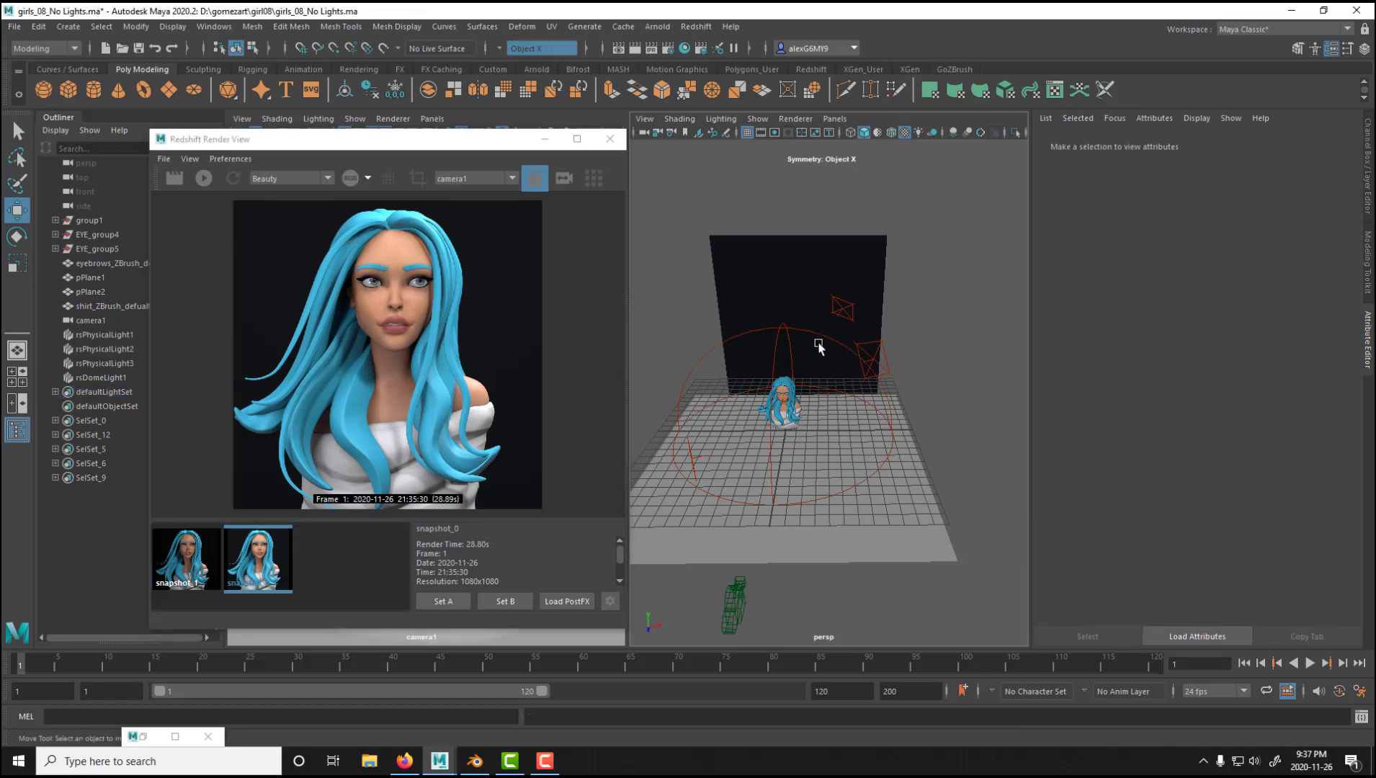
{"action": "left_click", "coordinate": [696, 27]}
{"action": "mouse_move", "coordinate": [732, 131]}
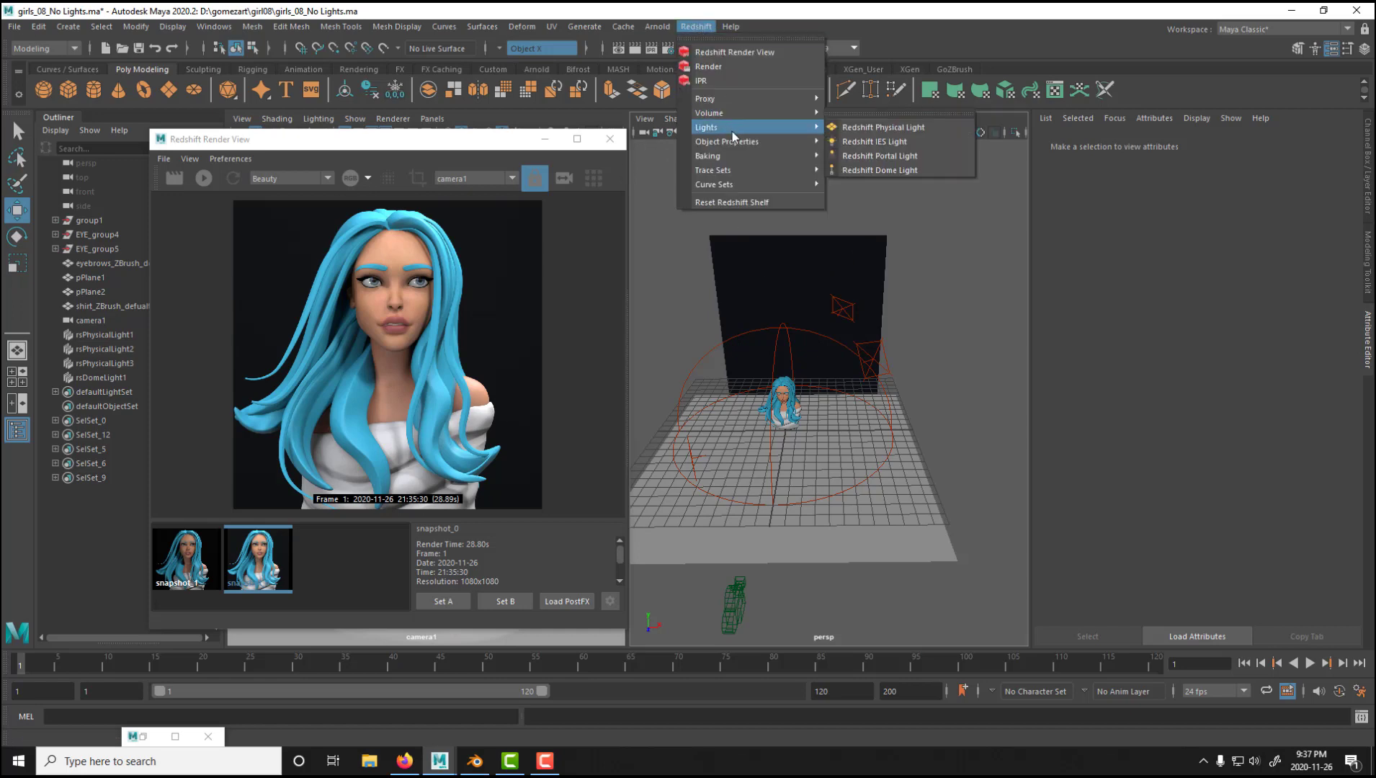
{"action": "left_click", "coordinate": [884, 127]}
{"action": "left_click_drag", "start_coordinate": [798, 428], "coordinate": [782, 367]}
{"action": "left_click_drag", "start_coordinate": [842, 467], "coordinate": [742, 421], "text": "alt"}
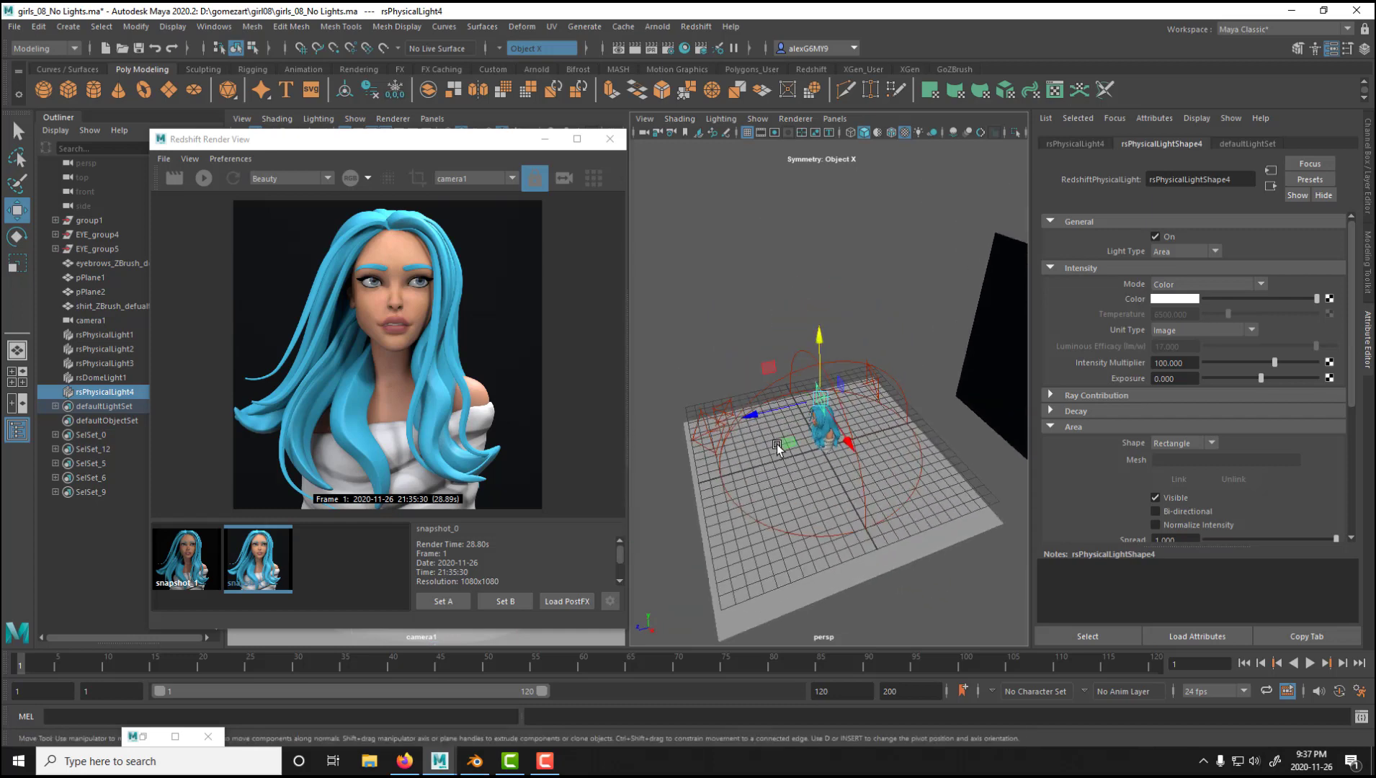
{"action": "key", "text": "w"}
{"action": "key", "text": "f"}
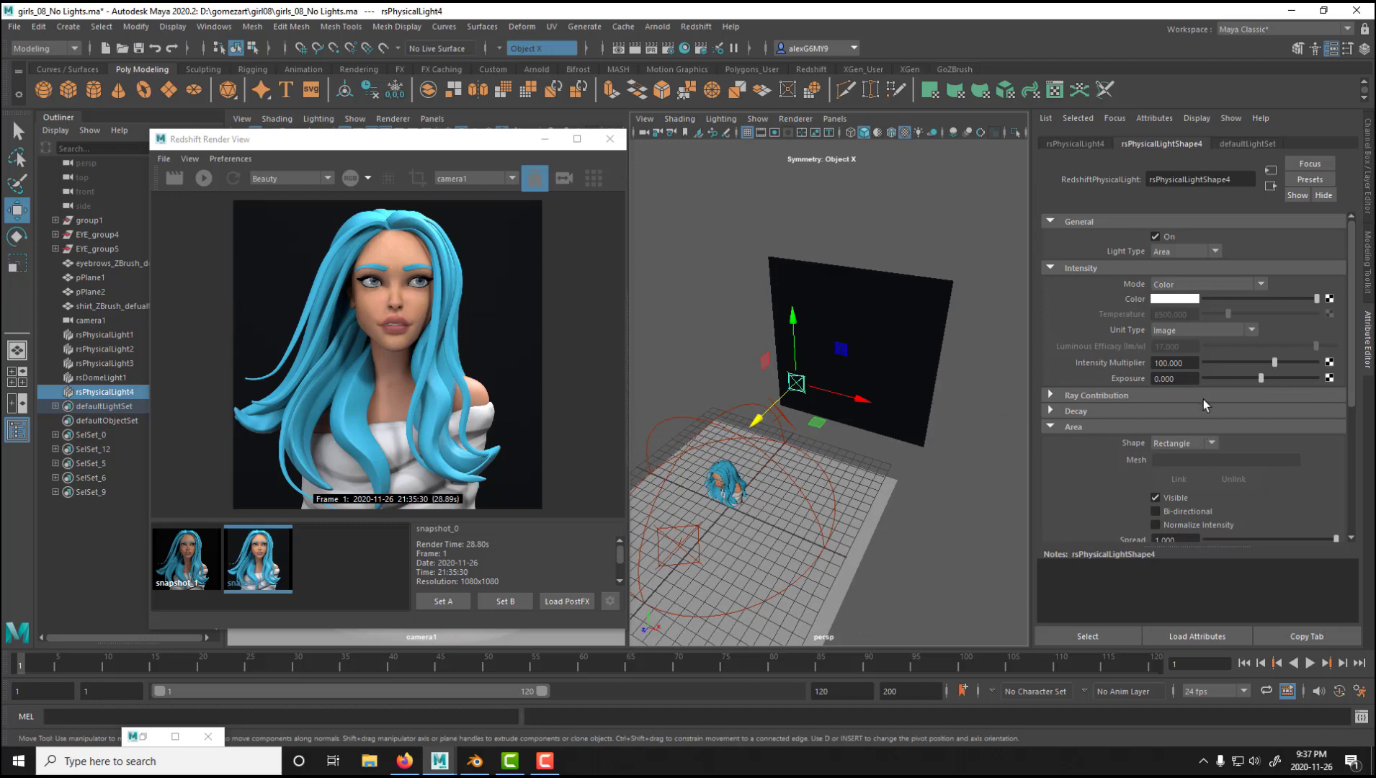
- Restart the live render, set the new light's area Shape to Disc and turn off its Visible option
{"action": "left_click", "coordinate": [203, 181]}
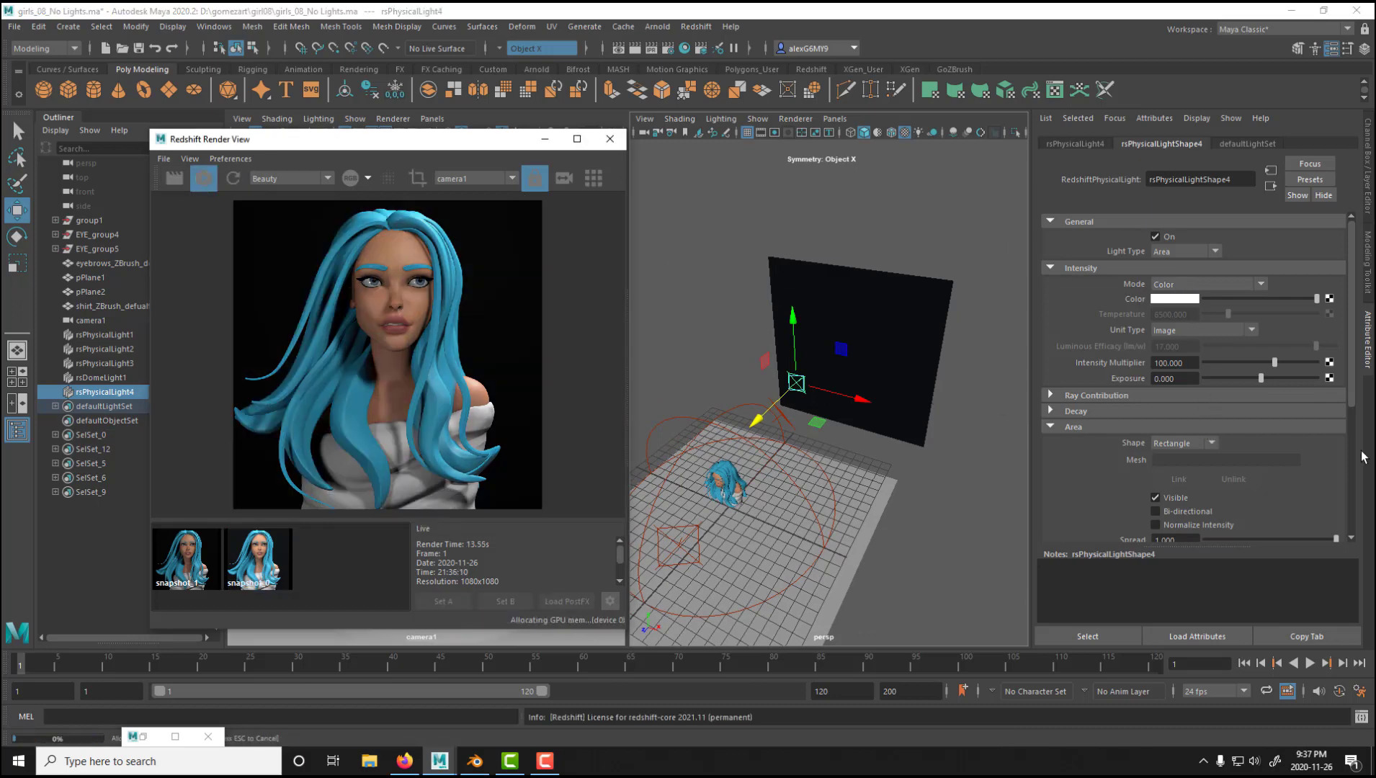
{"action": "left_click", "coordinate": [1198, 444]}
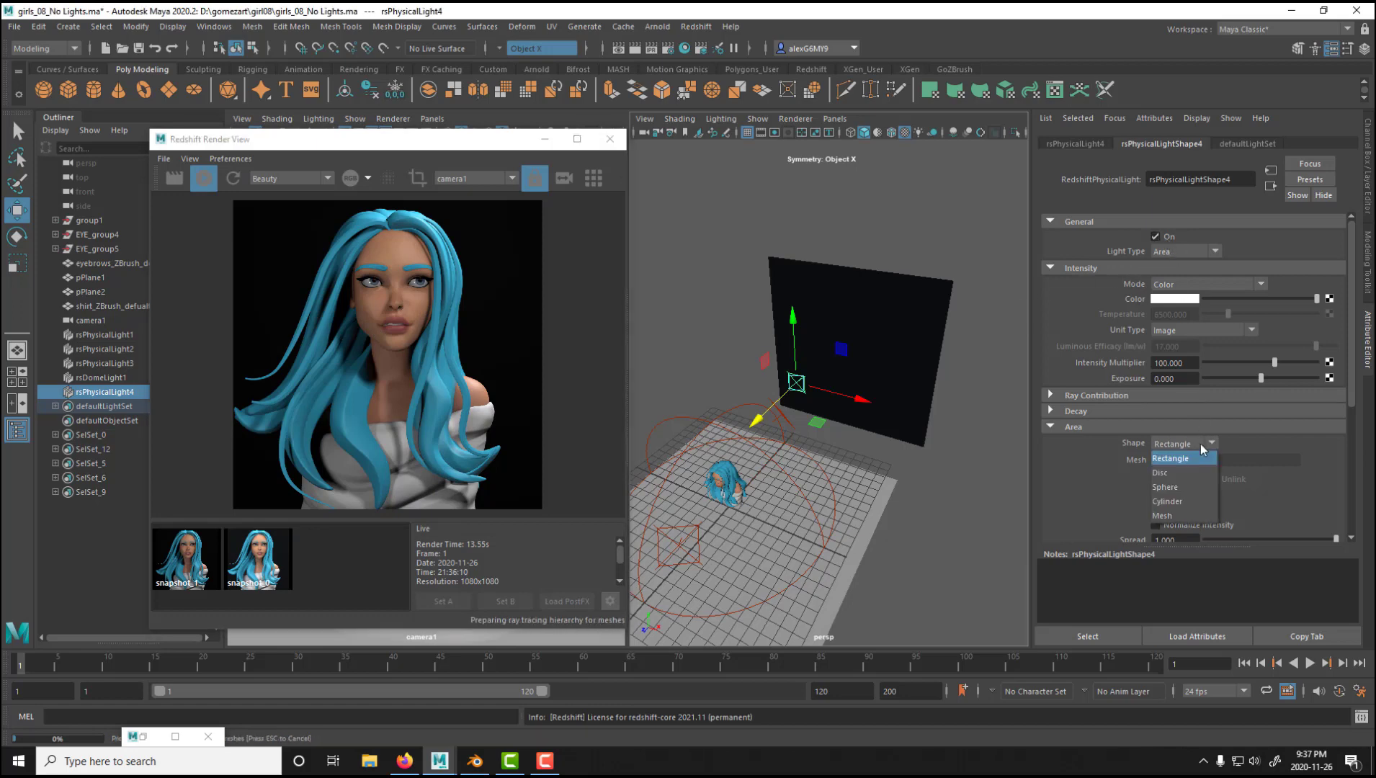
{"action": "left_click", "coordinate": [1182, 472]}
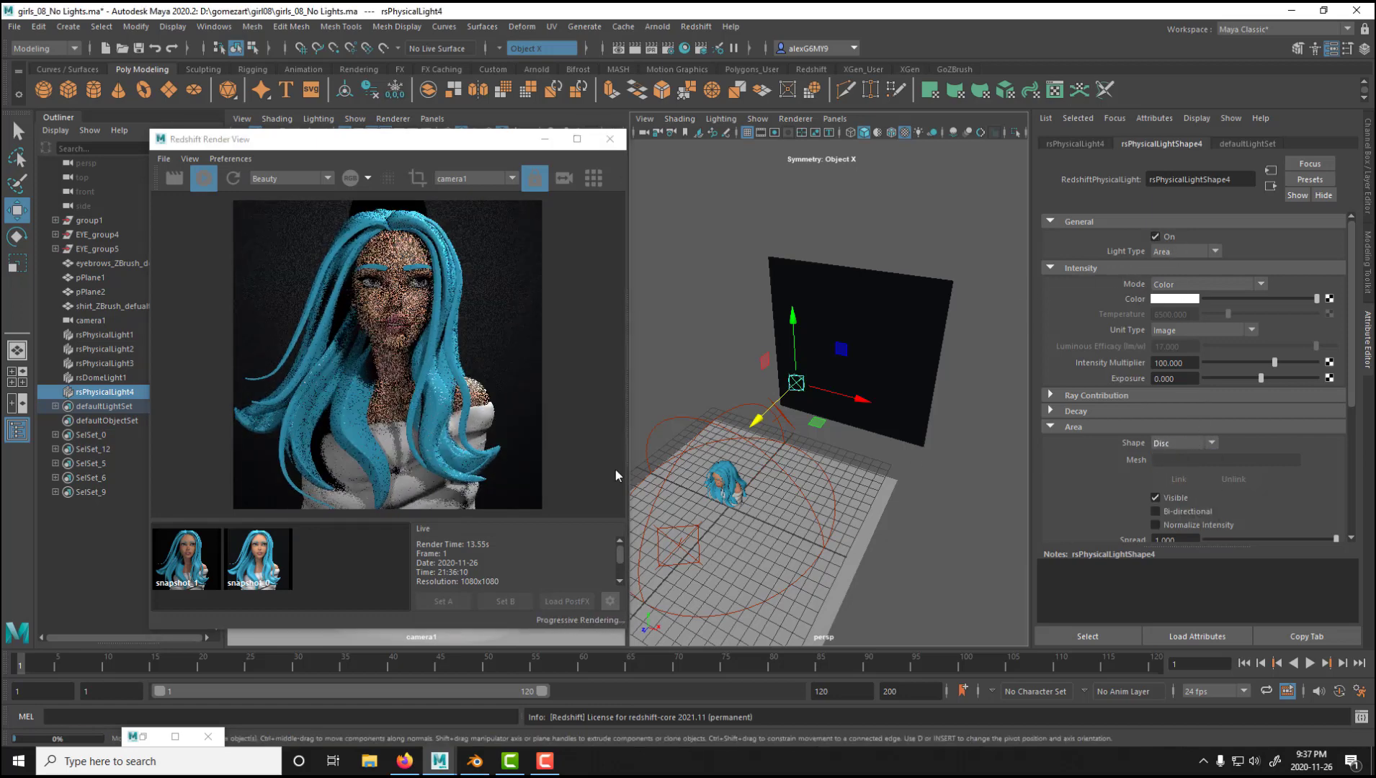
{"action": "left_click", "coordinate": [1178, 498]}
- Move the disc light closer to the backdrop behind the bust and lower it slightly
{"action": "left_click_drag", "start_coordinate": [820, 411], "coordinate": [1005, 414], "text": "alt"}
{"action": "left_click_drag", "start_coordinate": [848, 463], "coordinate": [721, 454]}
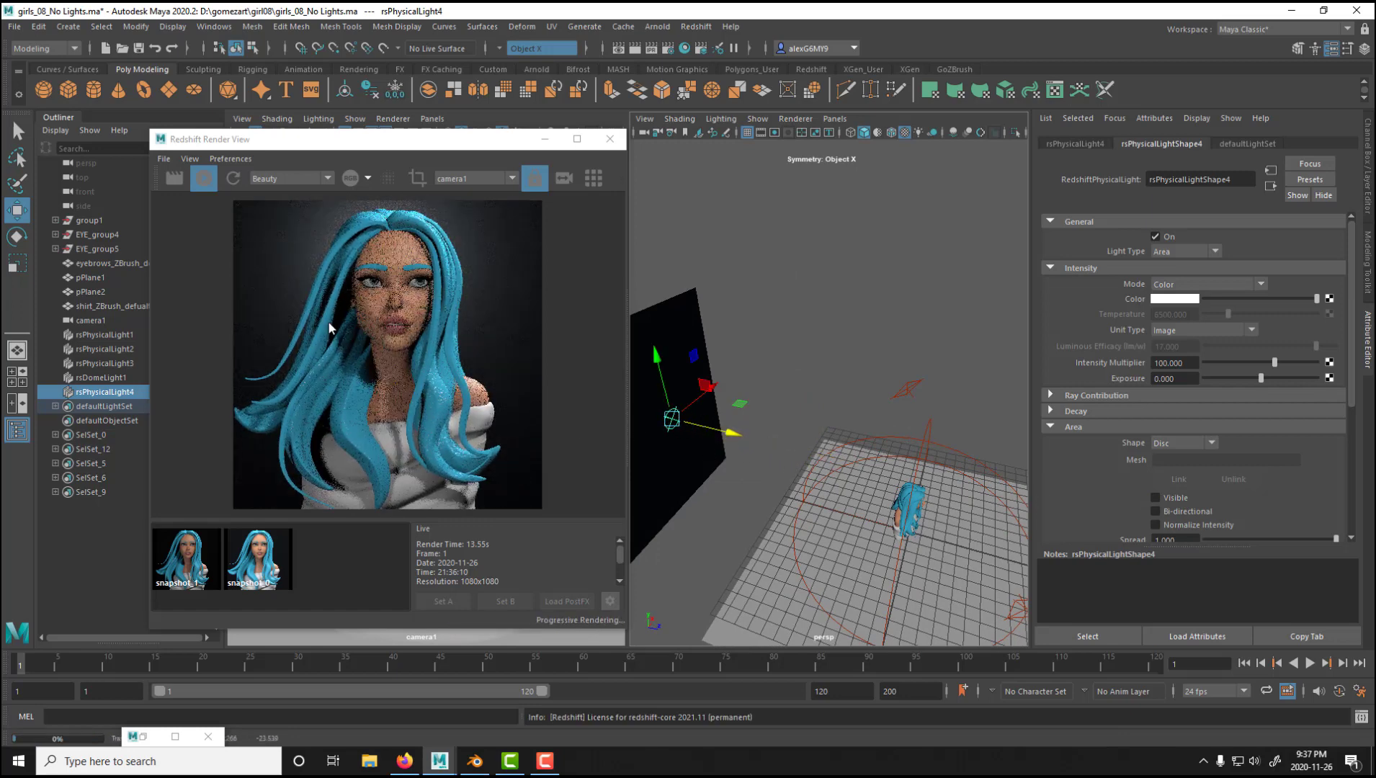
{"action": "key", "text": "t"}
{"action": "mouse_move", "coordinate": [656, 358]}
{"action": "left_mouse_down"}
{"action": "mouse_move", "coordinate": [662, 378]}
{"action": "mouse_move", "coordinate": [658, 361]}
{"action": "left_mouse_up"}
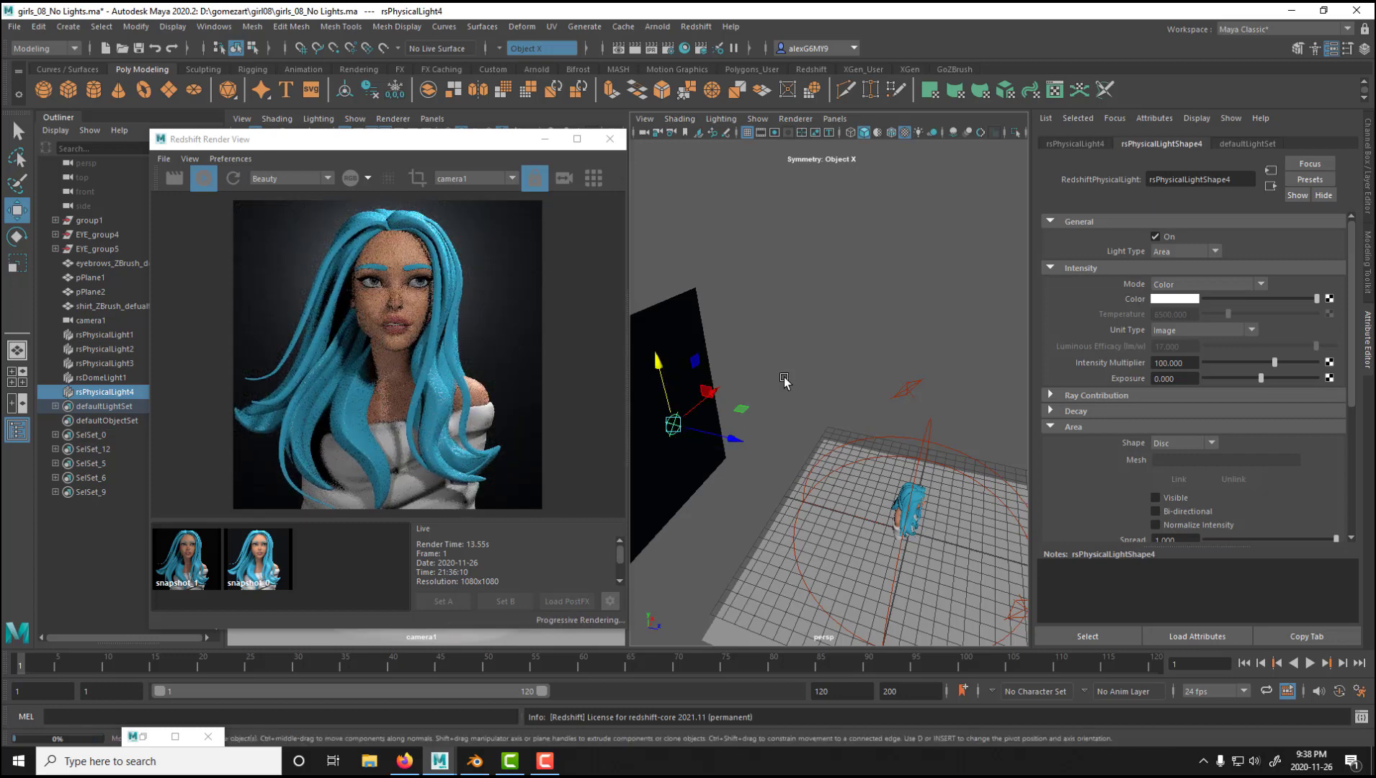
- Enlarge the disc light slightly and fine-tune its height in front of the backdrop
{"action": "left_click_drag", "start_coordinate": [782, 376], "coordinate": [727, 393], "text": "alt"}
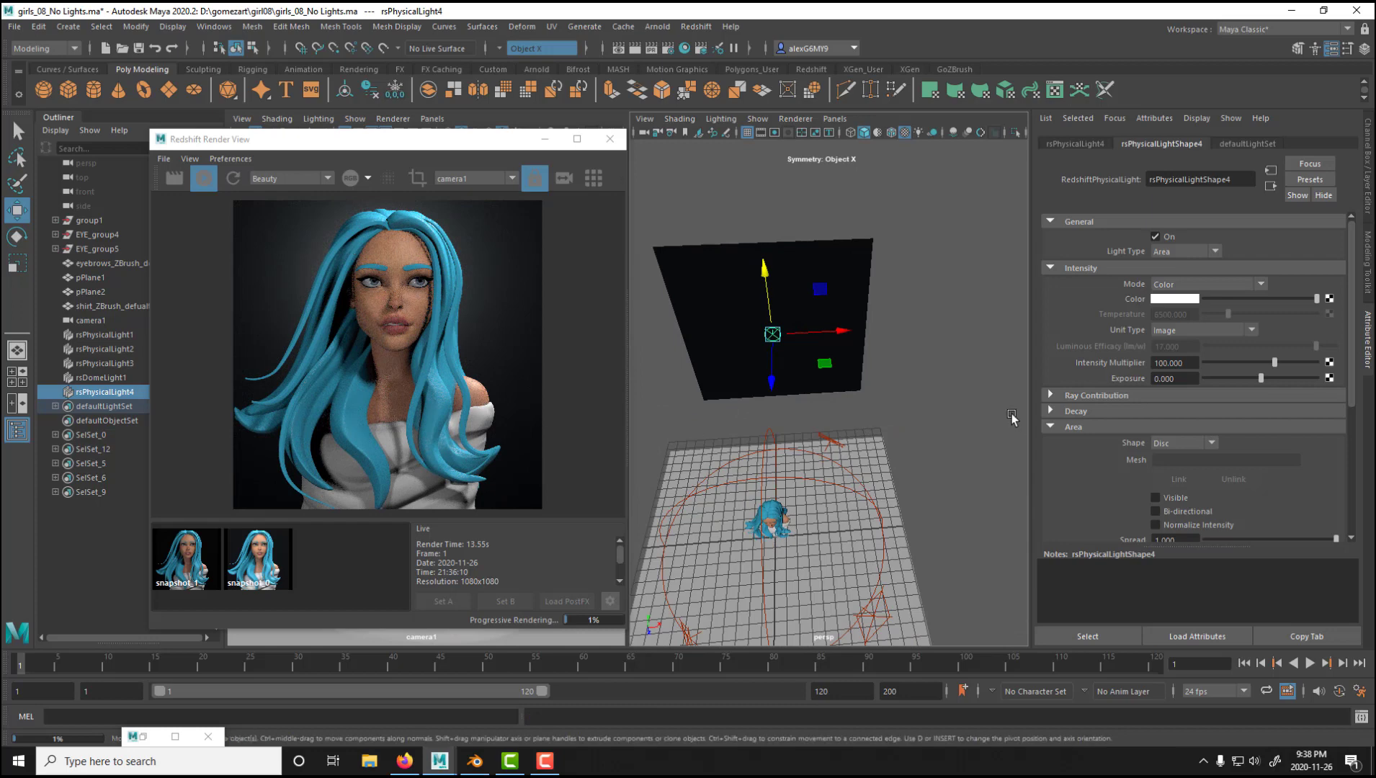
{"action": "key", "text": "t"}
{"action": "key", "text": "r"}
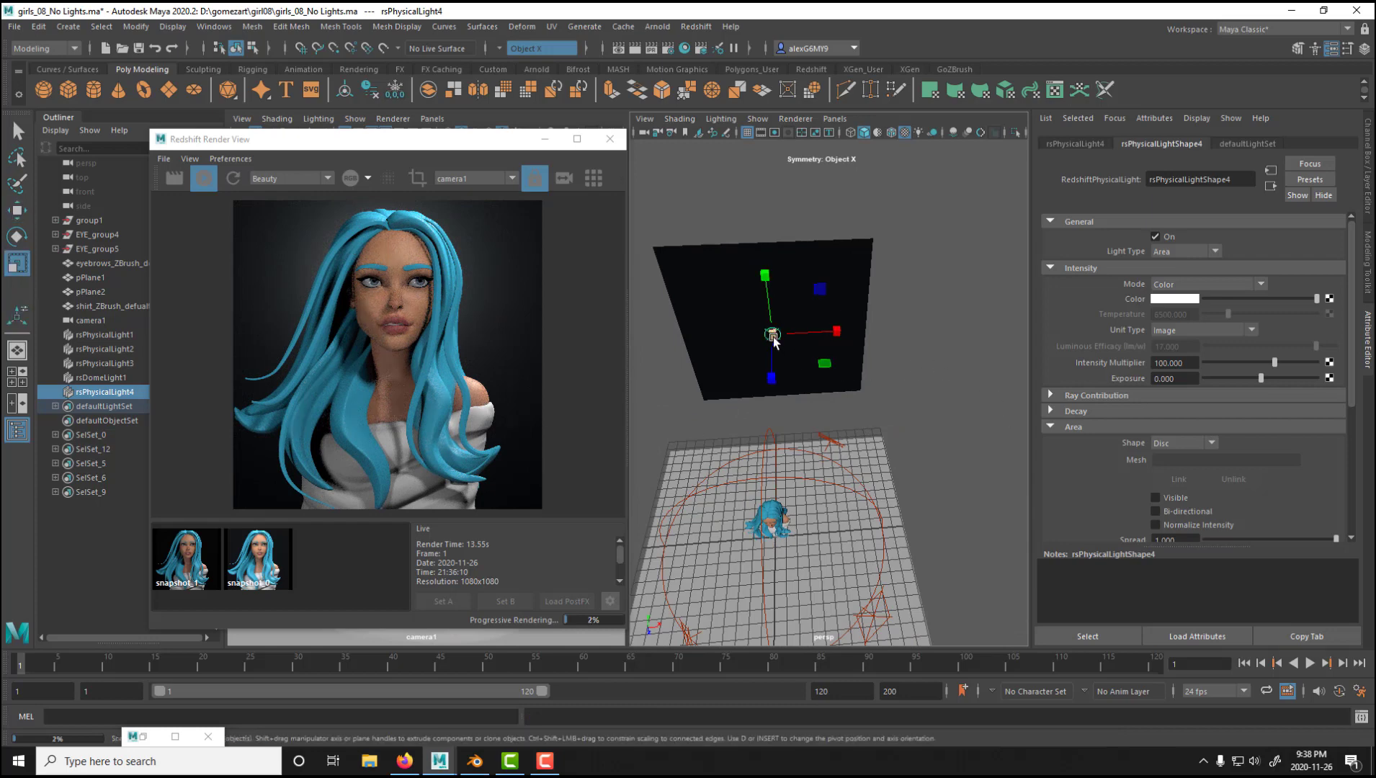
{"action": "left_click_drag", "start_coordinate": [778, 339], "coordinate": [776, 339]}
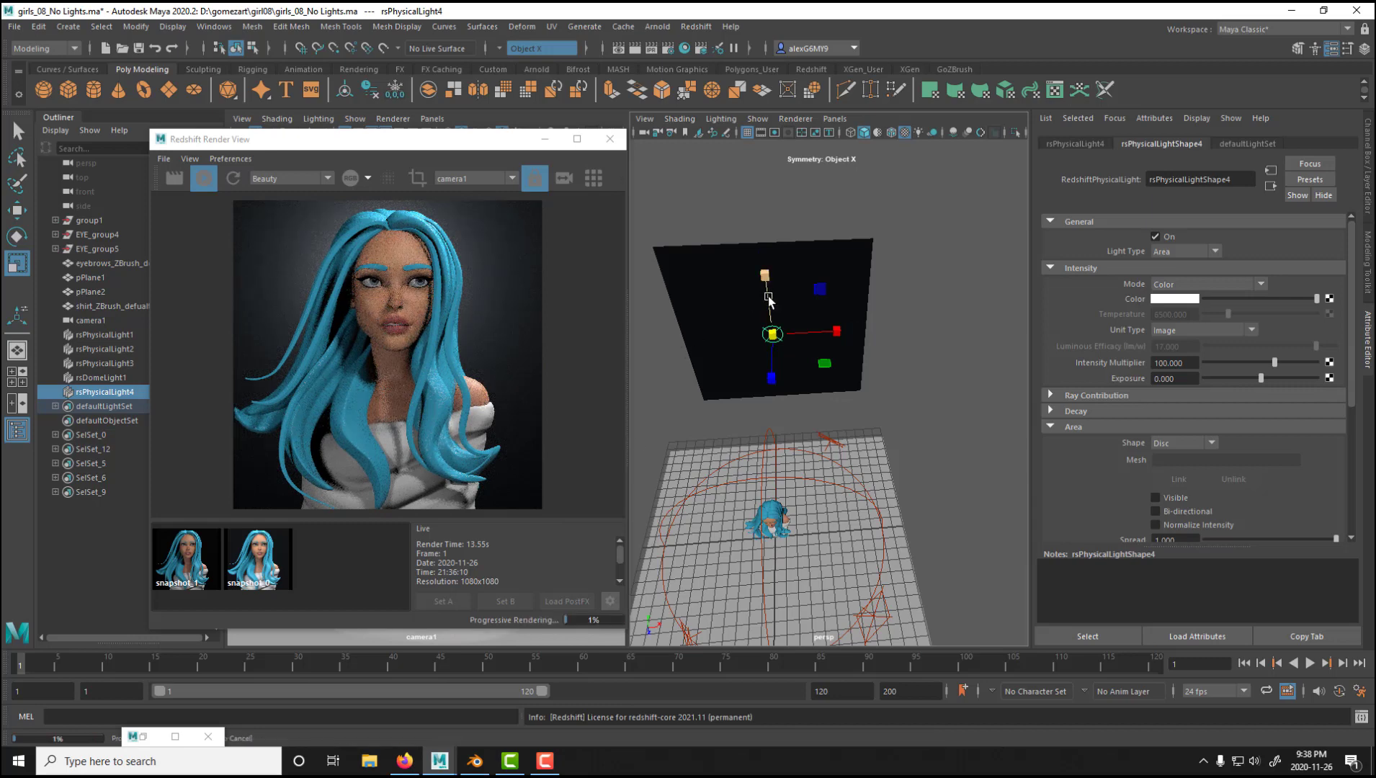
{"action": "key", "text": "w"}
{"action": "left_click_drag", "start_coordinate": [772, 286], "coordinate": [768, 281]}
{"action": "left_click_drag", "start_coordinate": [768, 281], "coordinate": [766, 278]}
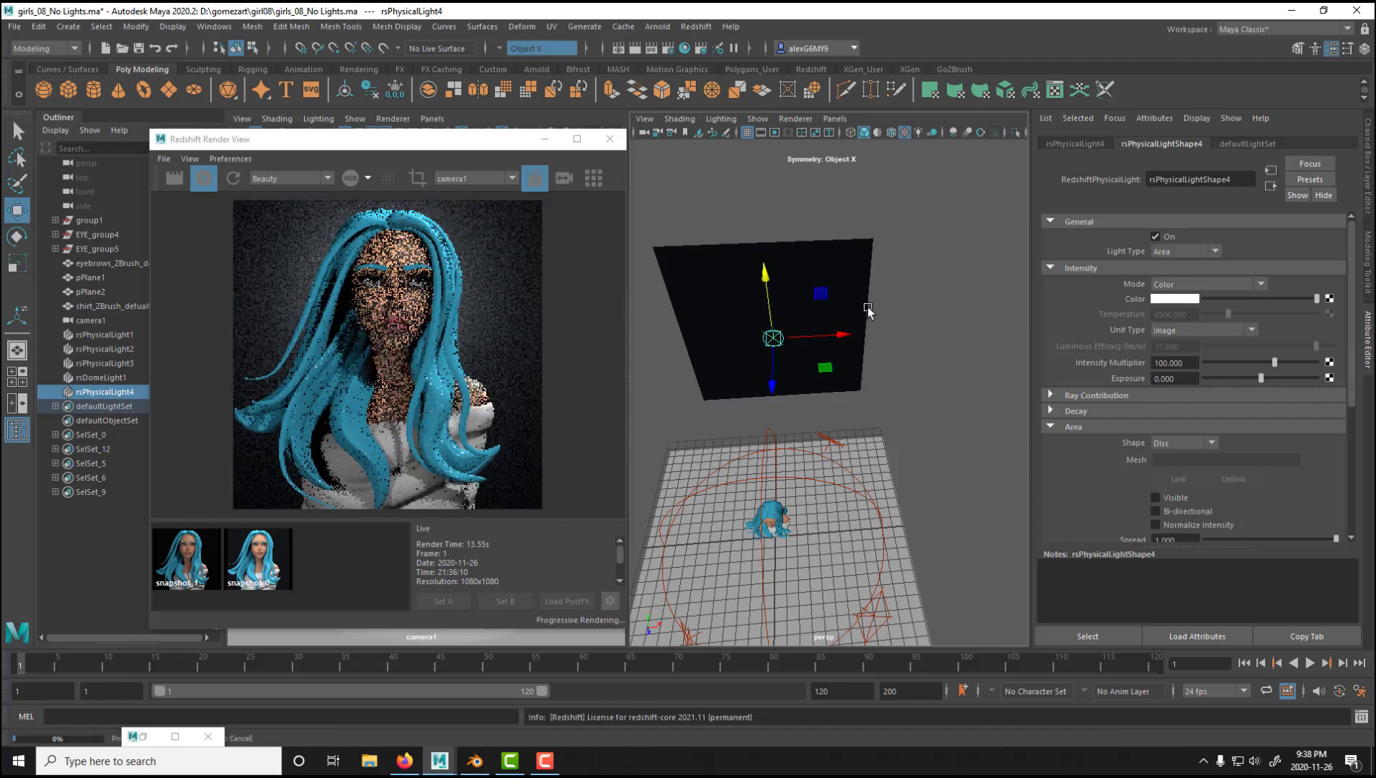
- Switch the dome light back on and render the full frame with the backdrop light included
{"action": "left_click", "coordinate": [937, 323]}
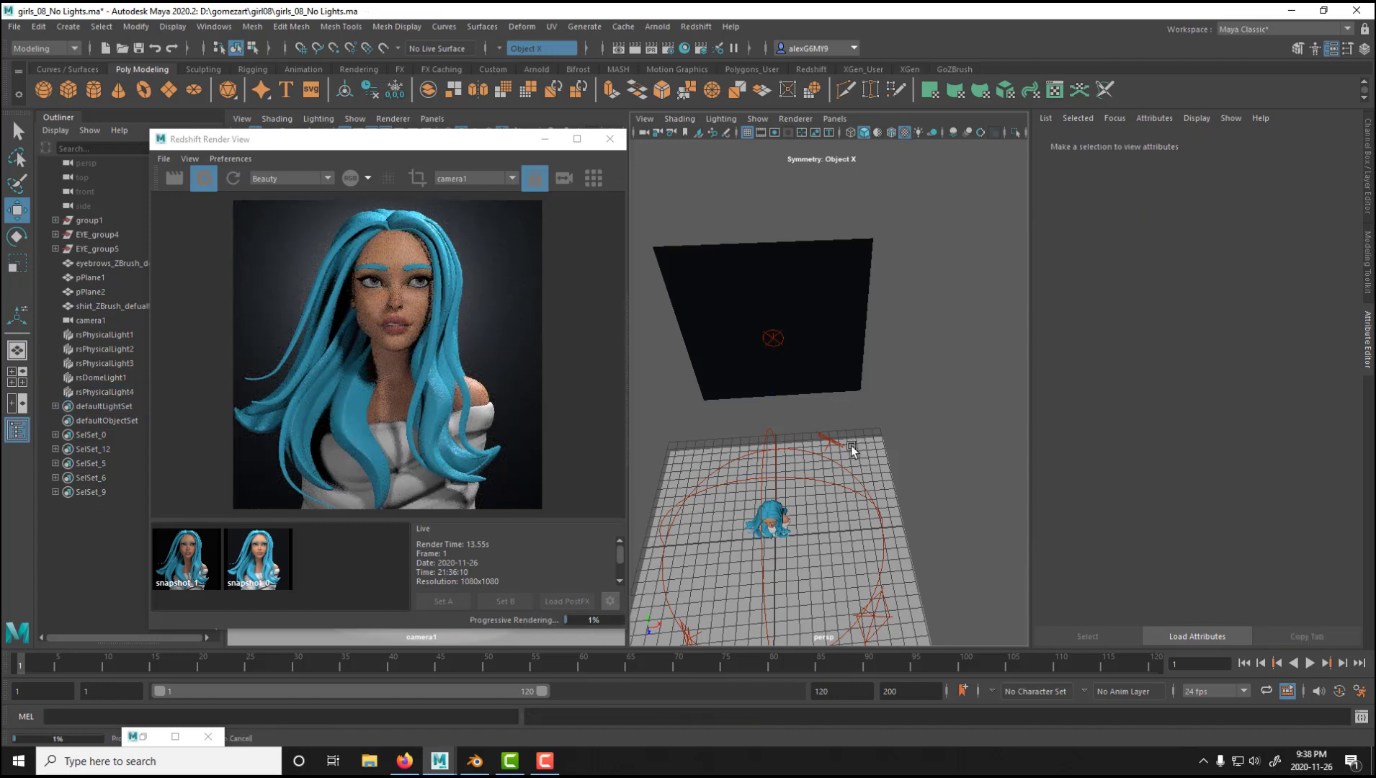
{"action": "left_click_drag", "start_coordinate": [850, 445], "coordinate": [848, 366], "text": "alt"}
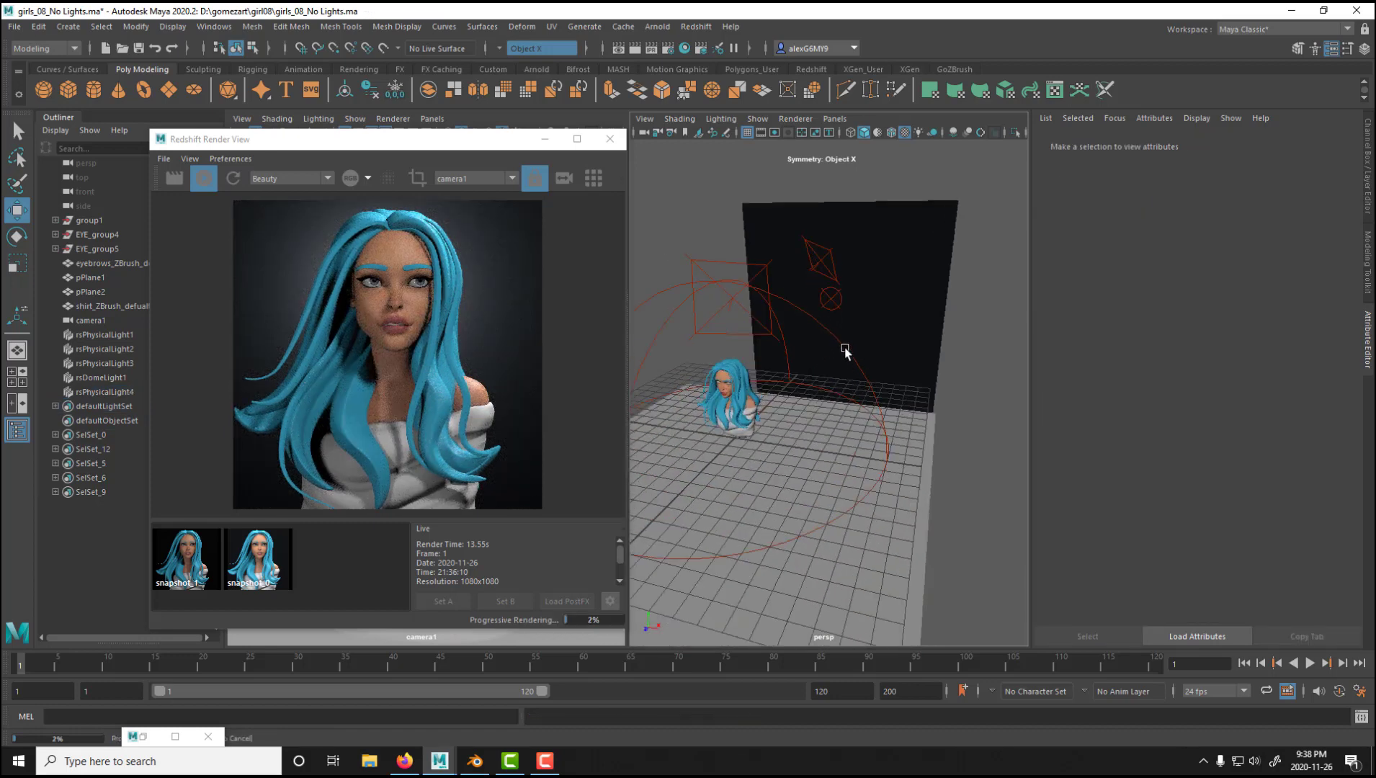
{"action": "left_click", "coordinate": [850, 337]}
{"action": "left_click", "coordinate": [1167, 235]}
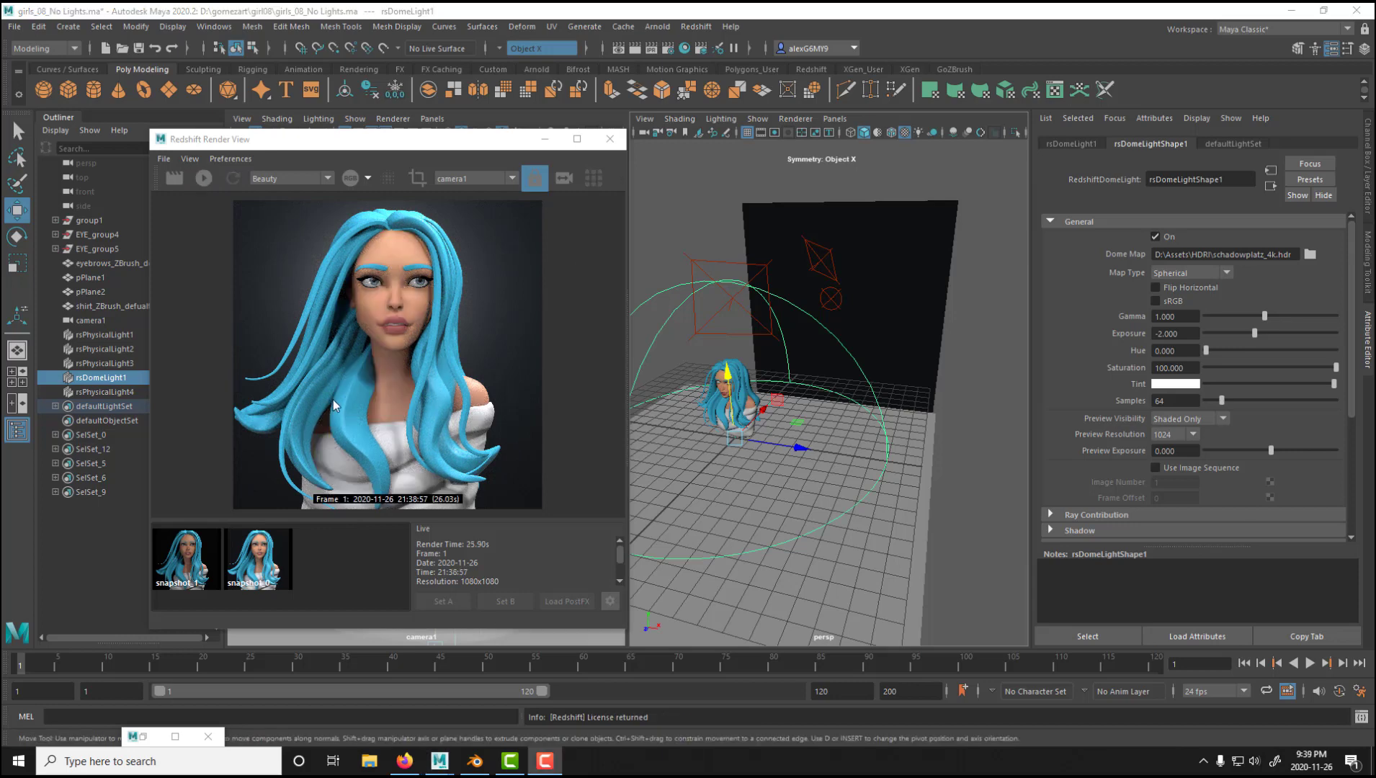
{"action": "left_click_drag", "start_coordinate": [452, 149], "coordinate": [404, 70]}
{"action": "left_click", "coordinate": [437, 118]}
{"action": "left_click", "coordinate": [402, 129]}
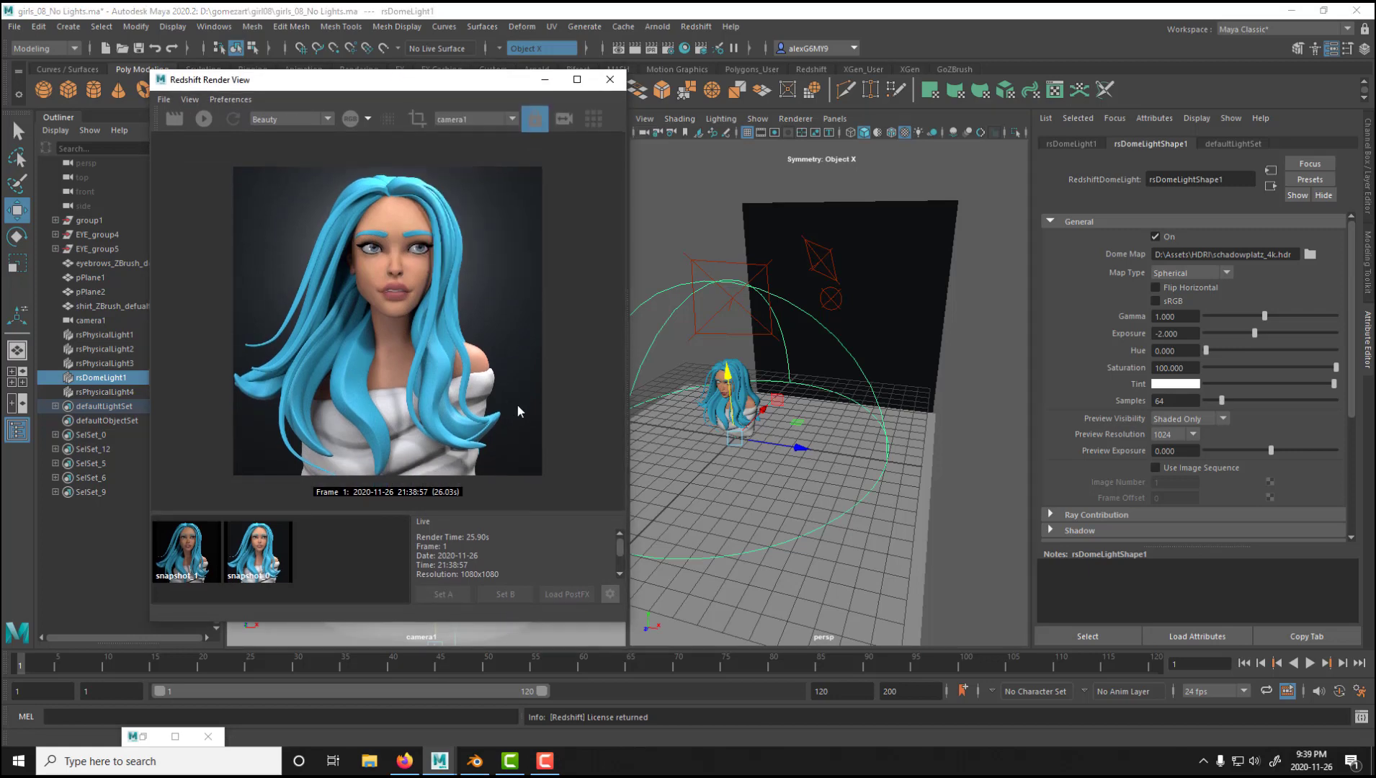